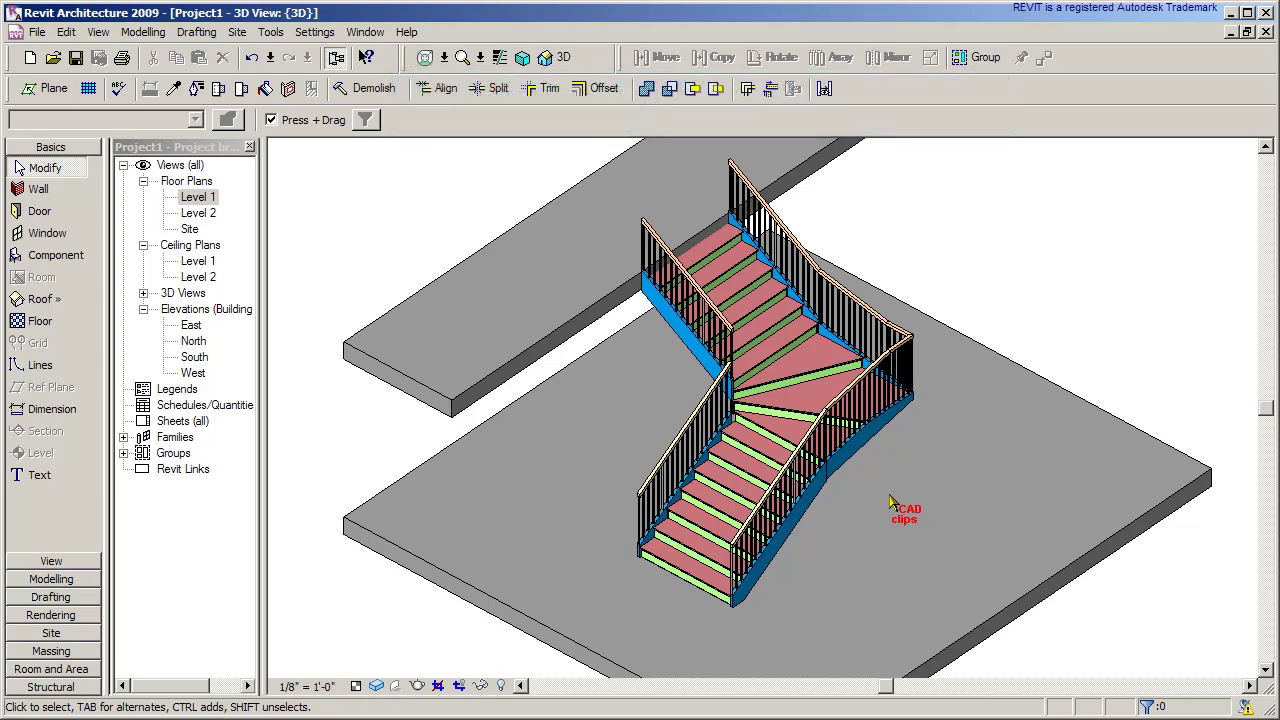
- Zoom in on the finished L-shaped winder stair in the 3D view
{"action": "scroll", "coordinate": [940, 515], "scroll_direction": "down", "scroll_amount": 1}
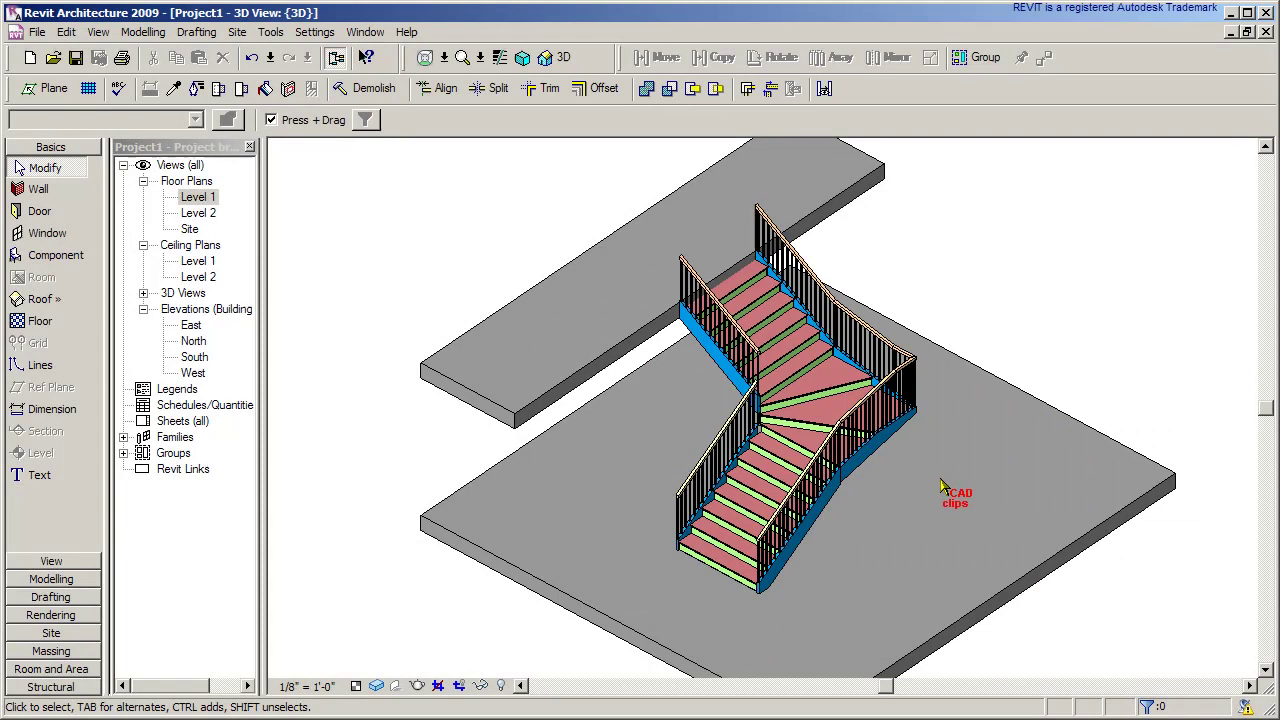
- Delete the old stair and extend Level 1's top reference plane further left
{"action": "left_click", "coordinate": [792, 448]}
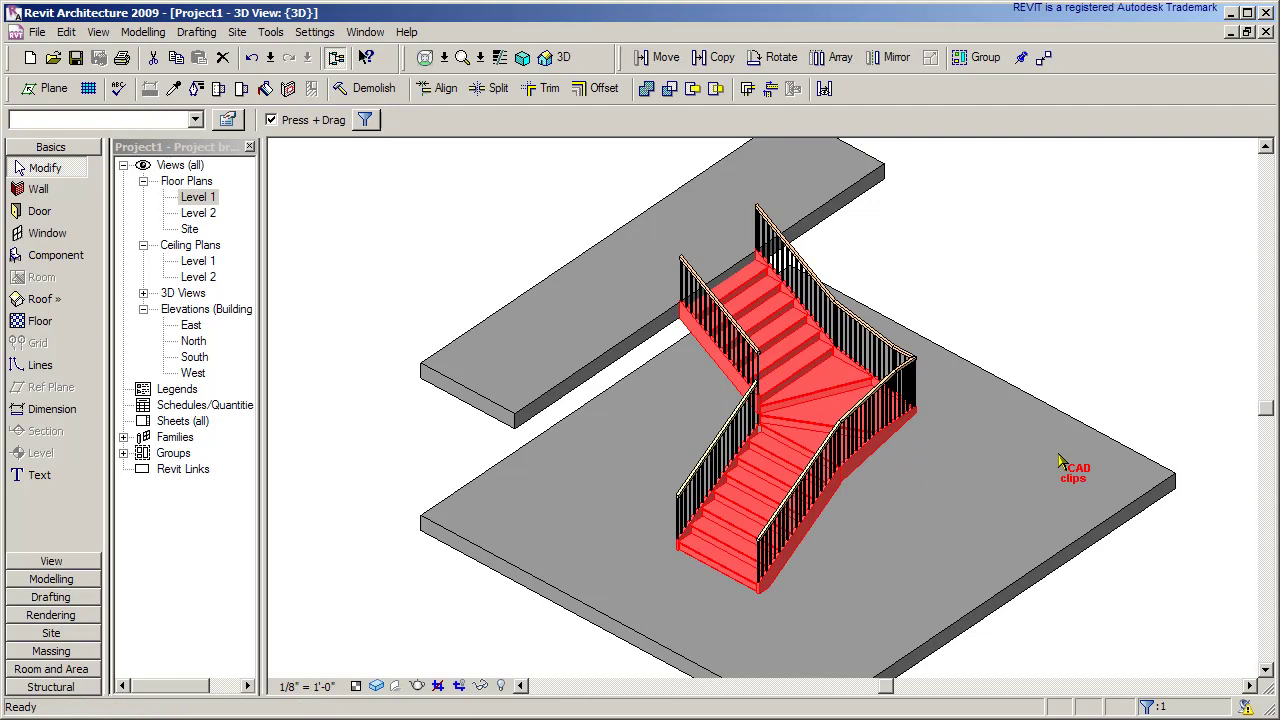
{"action": "key", "text": "Delete"}
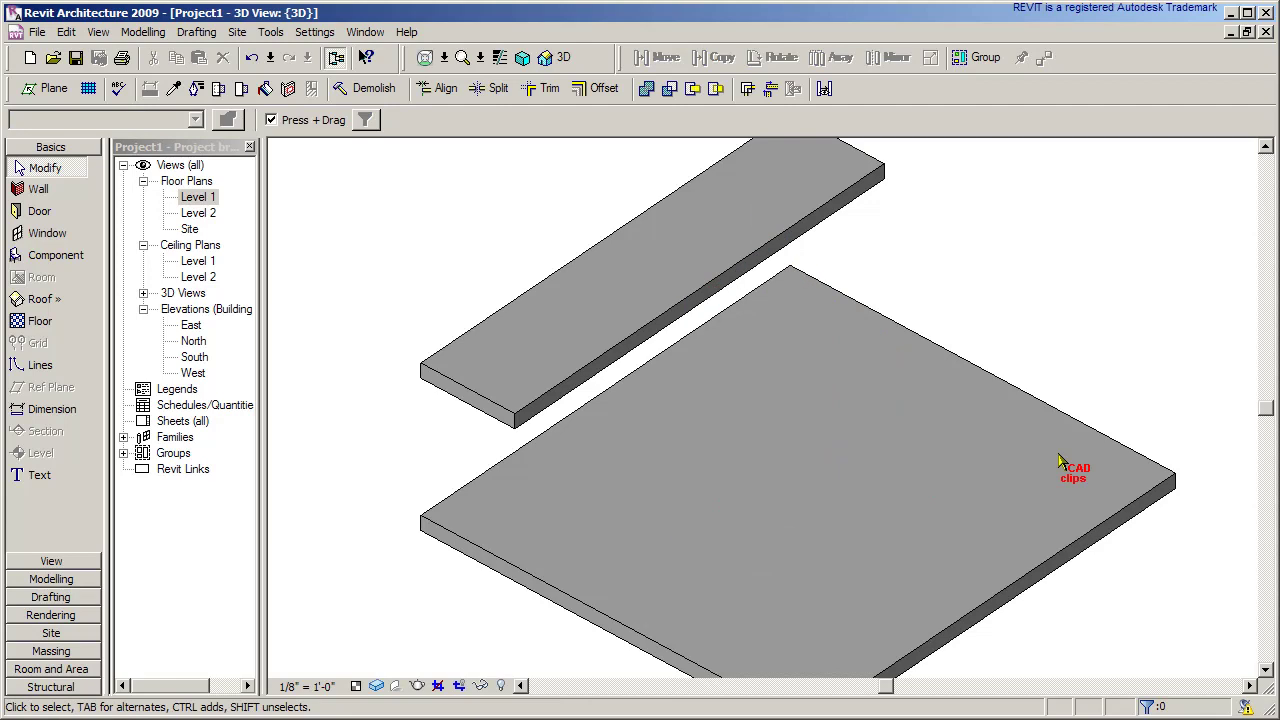
{"action": "double_click", "coordinate": [195, 197]}
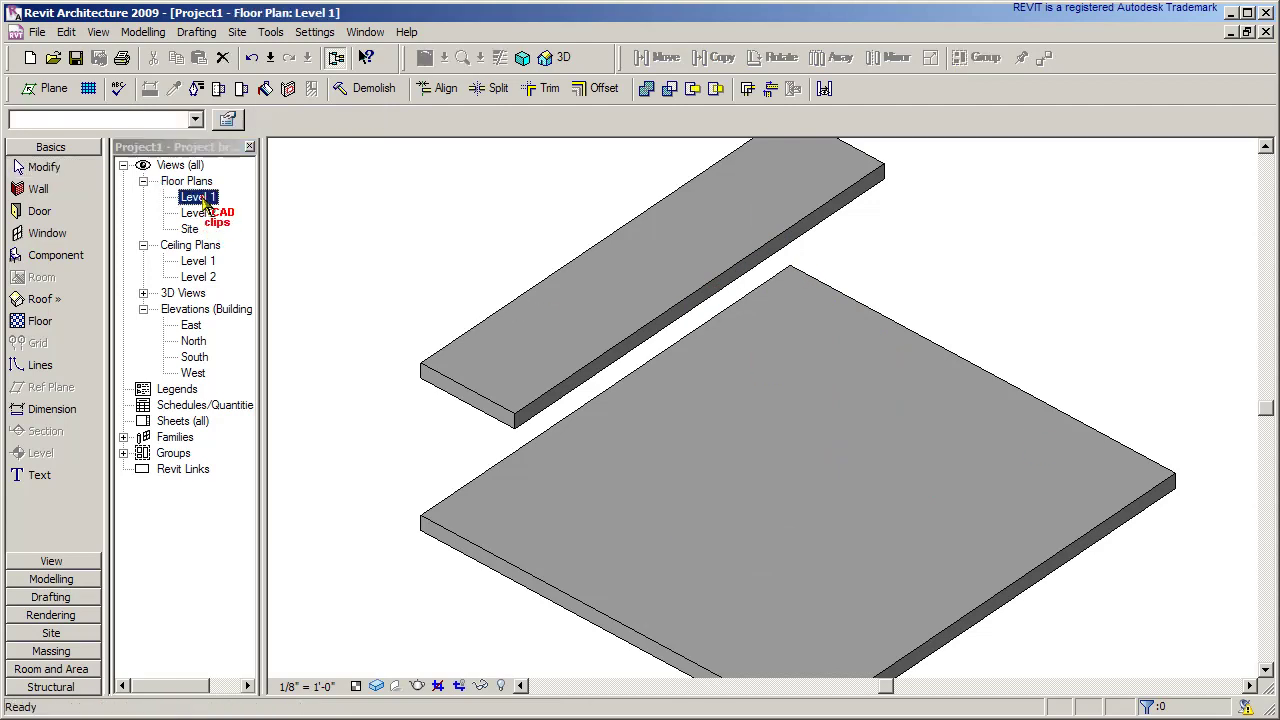
{"action": "scroll", "coordinate": [989, 437], "scroll_direction": "down", "scroll_amount": 3}
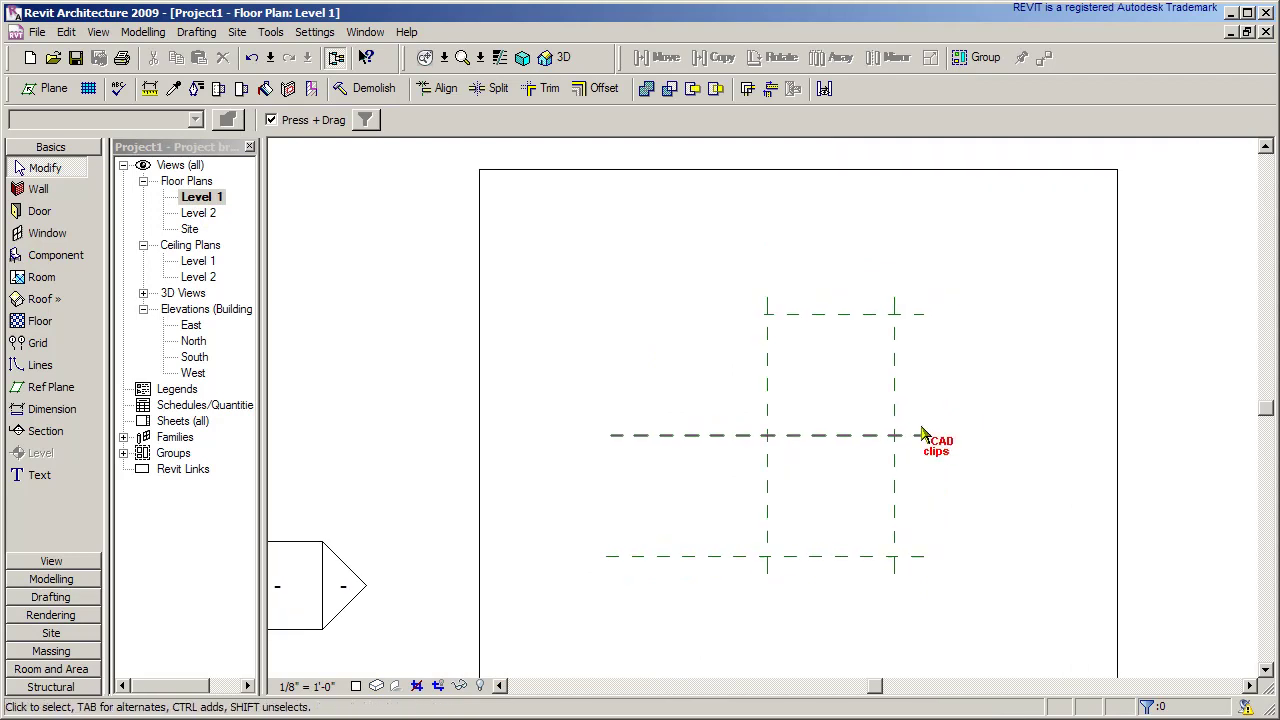
{"action": "left_click", "coordinate": [798, 316]}
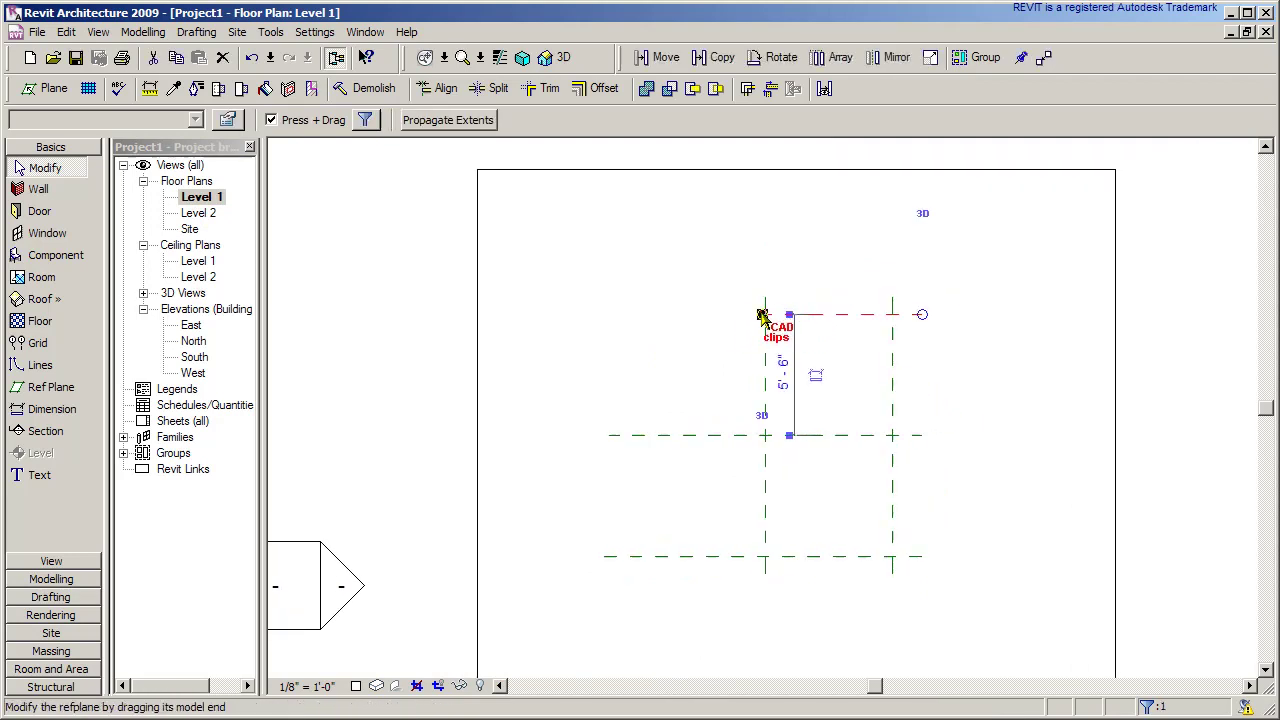
{"action": "left_click_drag", "start_coordinate": [762, 316], "coordinate": [734, 314]}
{"action": "left_click", "coordinate": [831, 276]}
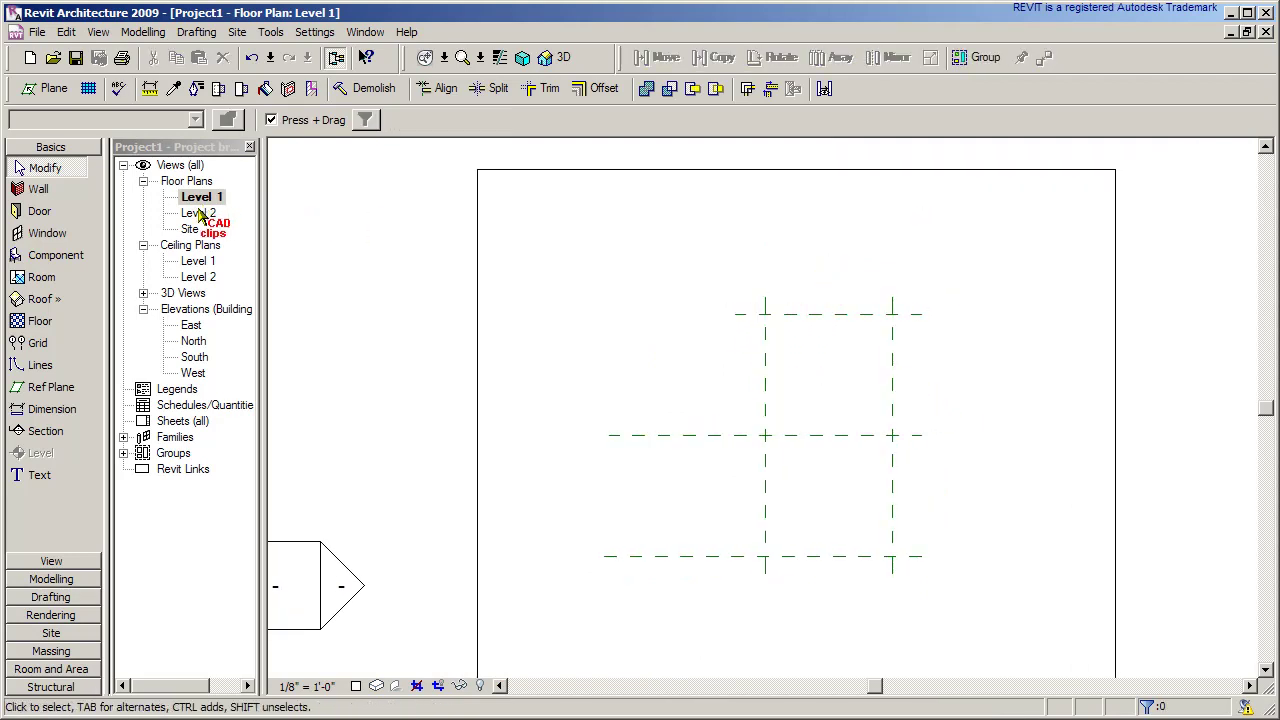
- On Level 2, set the spacing between the vertical reference planes to 6'
{"action": "double_click", "coordinate": [203, 213]}
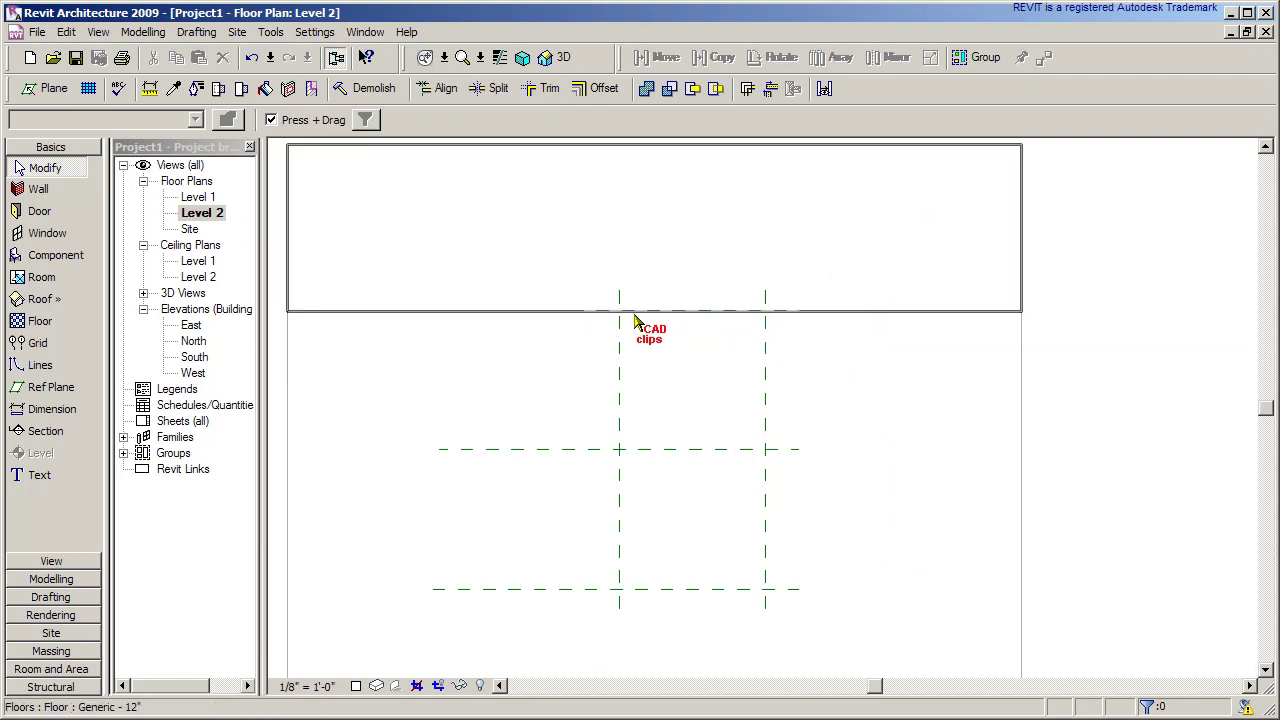
{"action": "scroll", "coordinate": [670, 330], "scroll_direction": "up", "scroll_amount": 2}
{"action": "scroll", "coordinate": [914, 430], "scroll_direction": "down", "scroll_amount": 1}
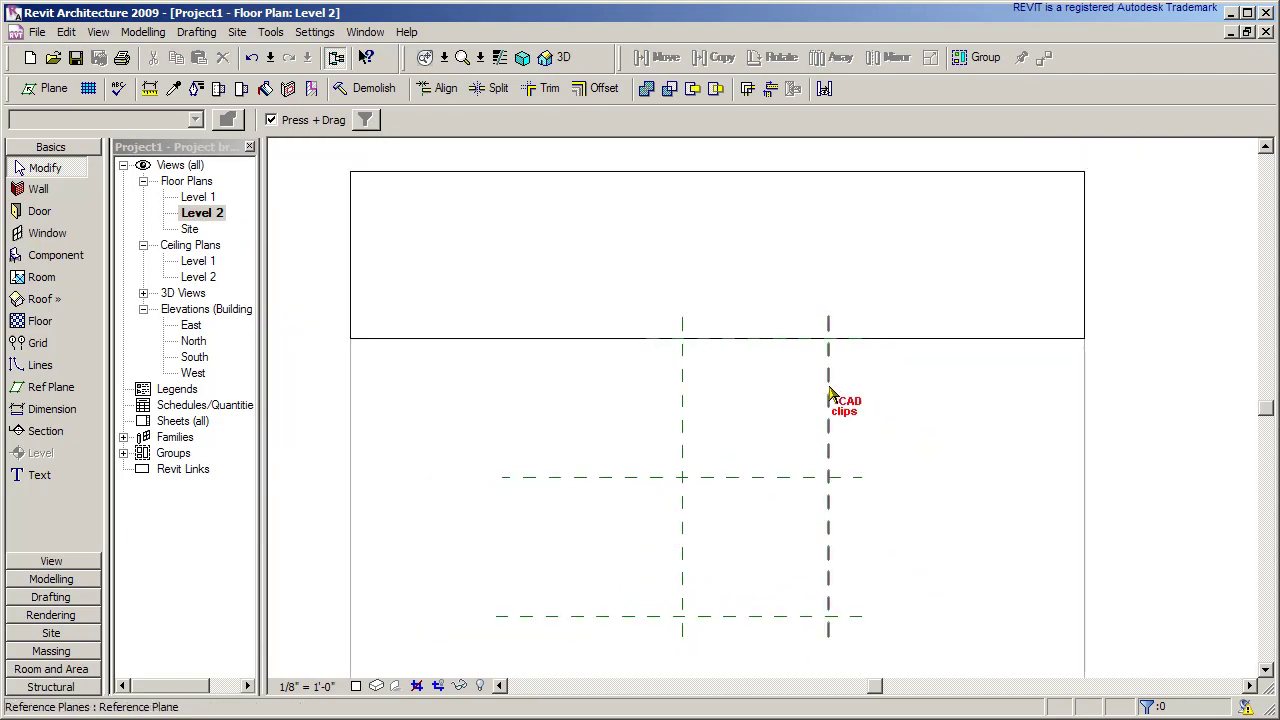
{"action": "left_click", "coordinate": [680, 392]}
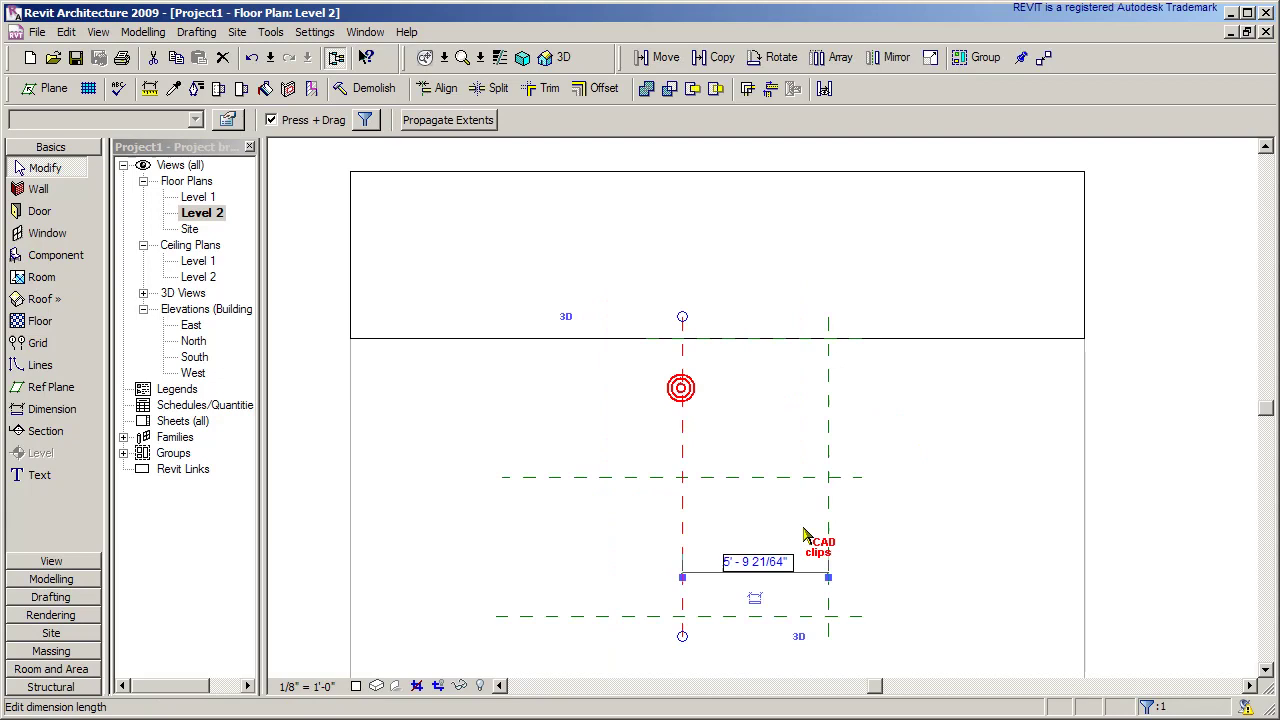
{"action": "left_click", "coordinate": [757, 558]}
{"action": "type", "text": "6"}
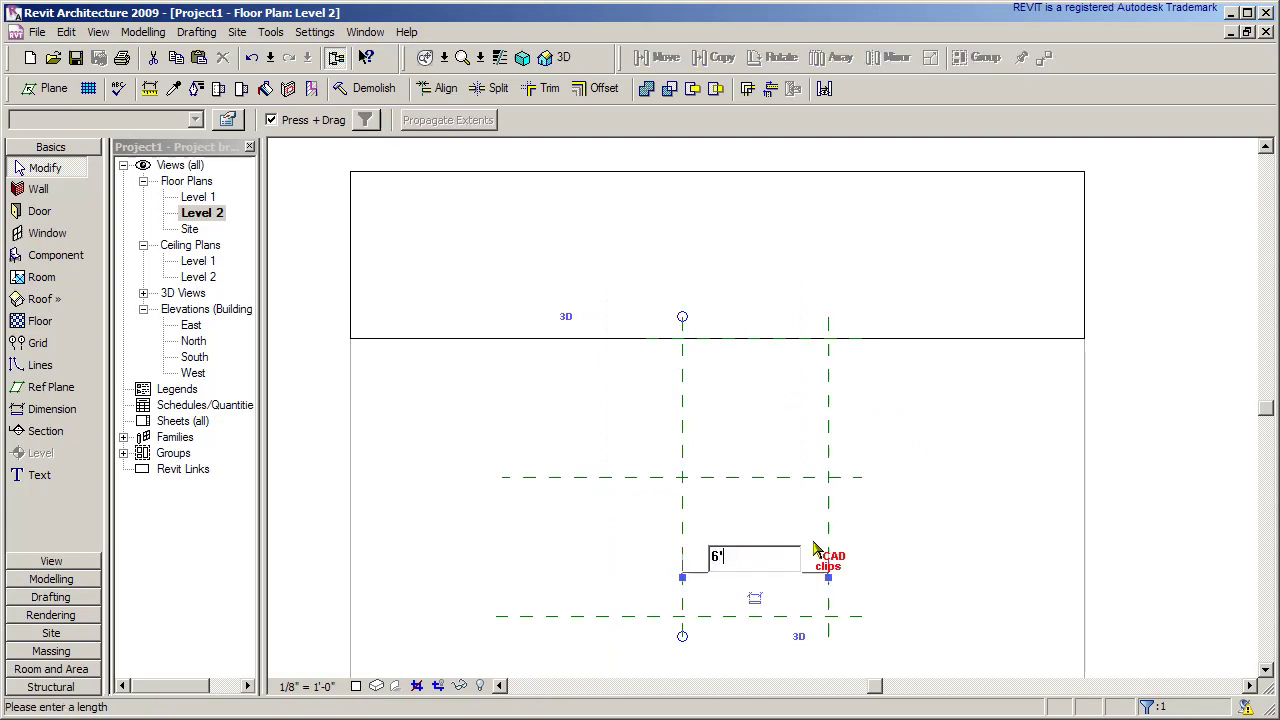
{"action": "key", "text": "Return"}
{"action": "left_click", "coordinate": [586, 525]}
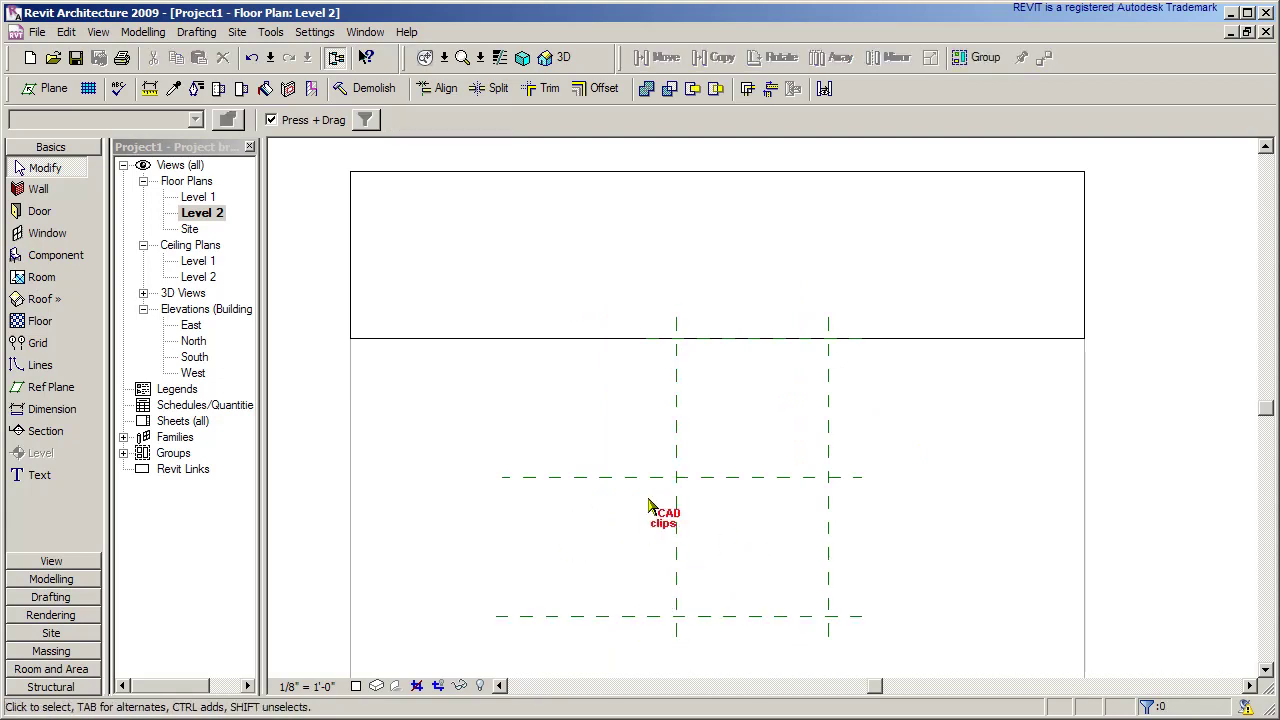
- Set the bottom horizontal reference plane 6'-0" from the middle plane
{"action": "left_click", "coordinate": [646, 618]}
{"action": "left_click", "coordinate": [571, 549]}
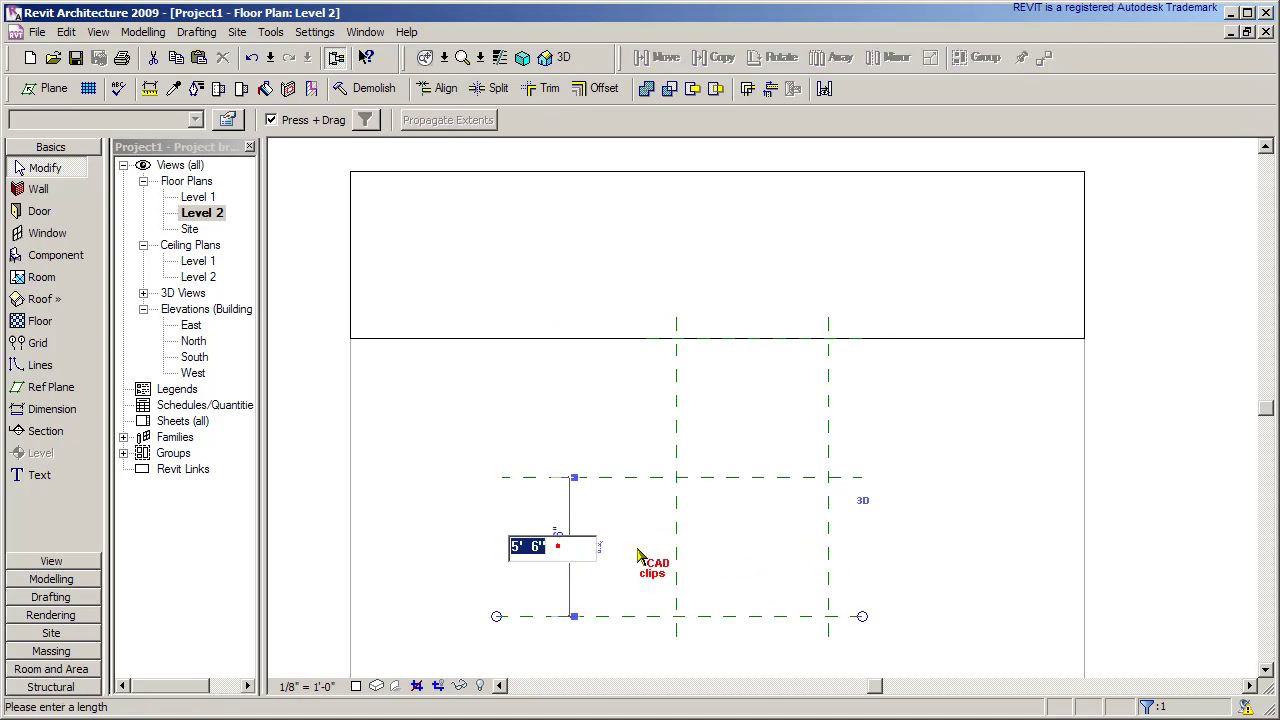
{"action": "type", "text": "6"}
{"action": "key", "text": "Return"}
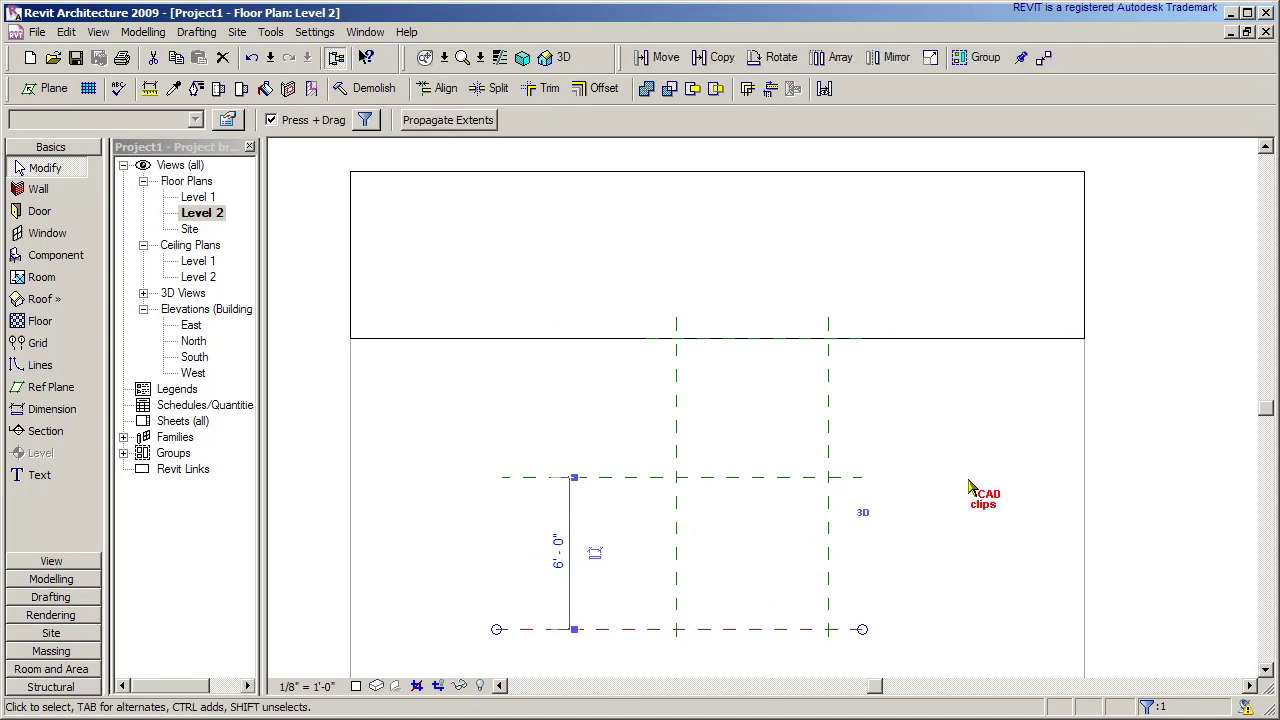
{"action": "left_click", "coordinate": [1007, 441]}
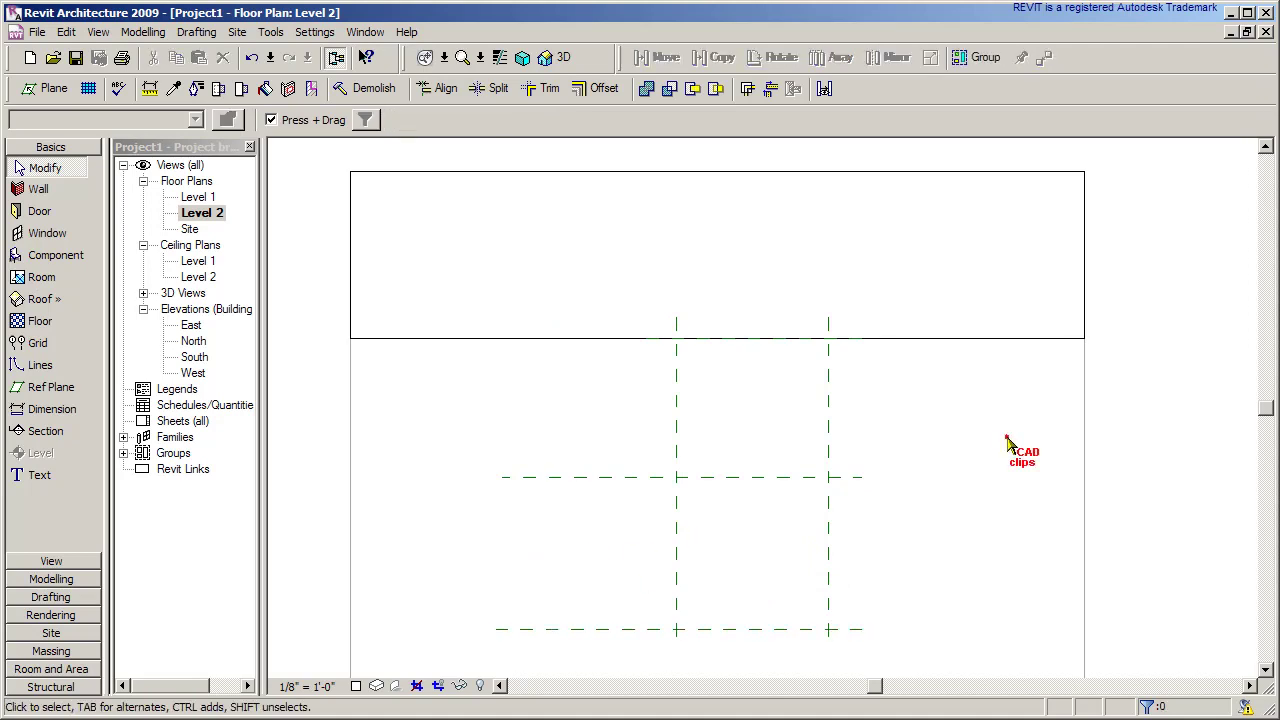
- Start a new stair sketch on the Level 1 floor plan
{"action": "double_click", "coordinate": [191, 197]}
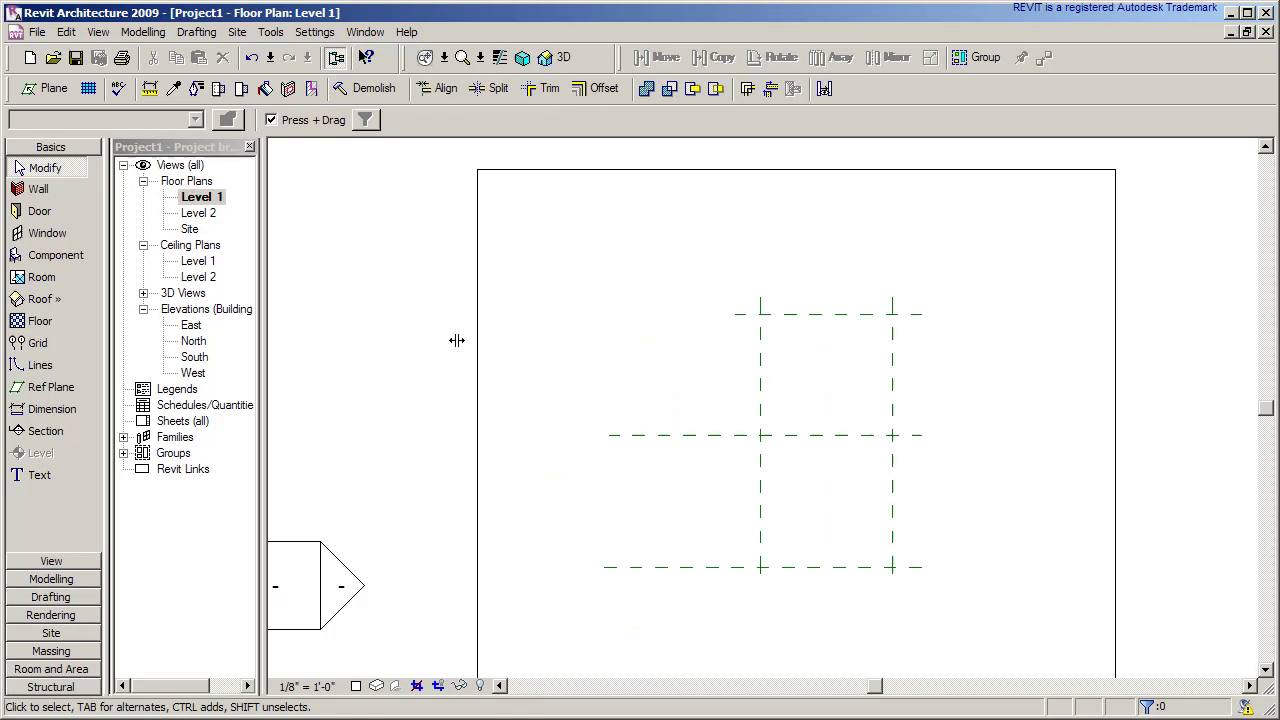
{"action": "left_click", "coordinate": [58, 579]}
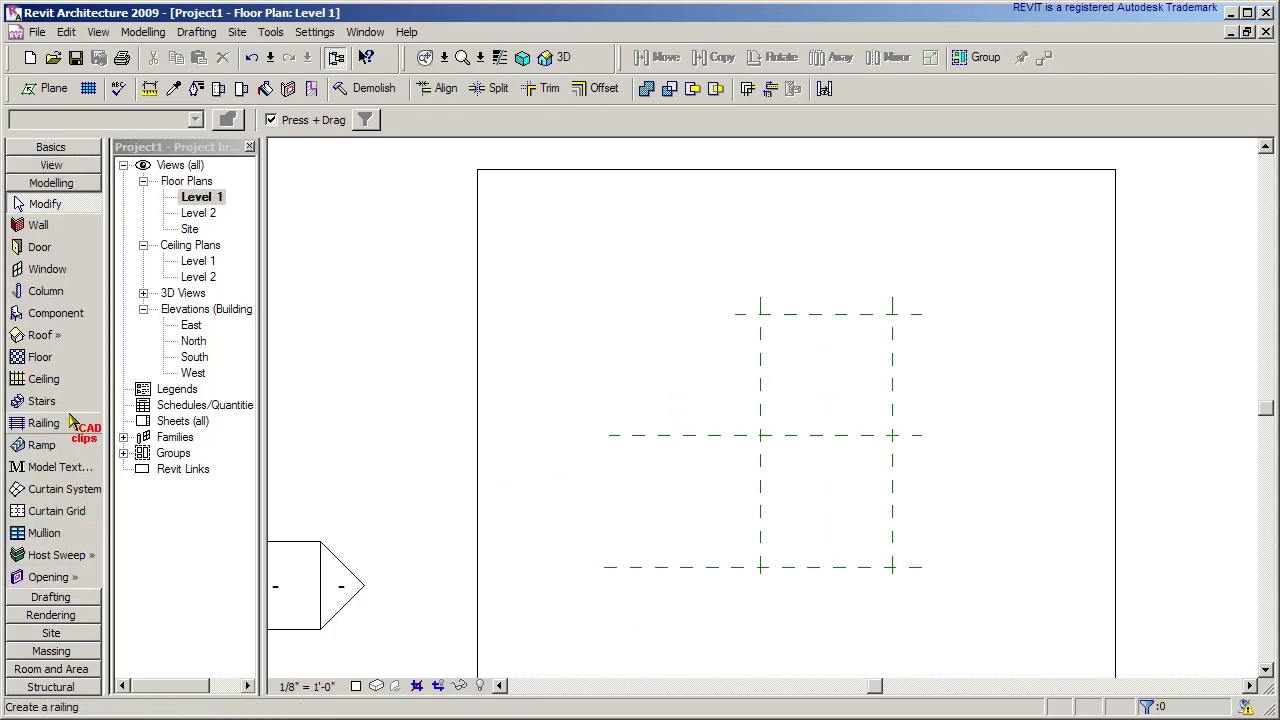
{"action": "left_click", "coordinate": [60, 401]}
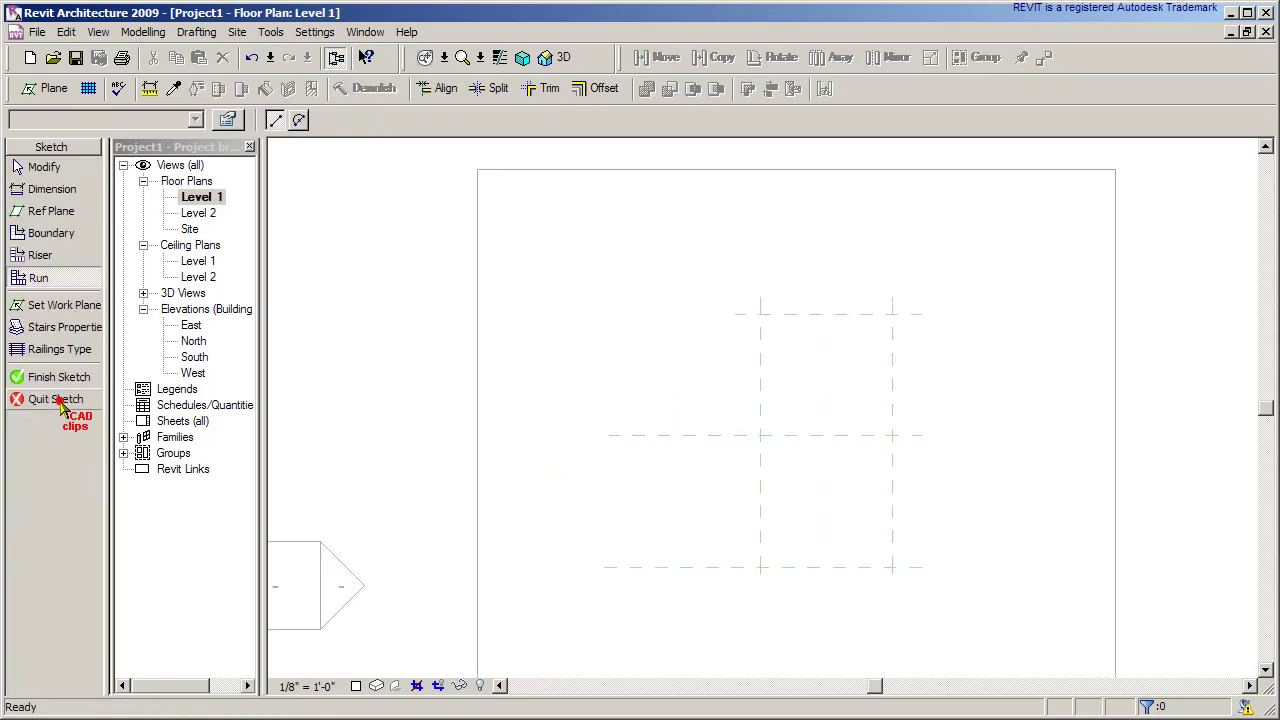
- Draw the first 6'-0" riser along the top reference plane between the plane intersections
{"action": "left_click", "coordinate": [40, 256]}
{"action": "scroll", "coordinate": [790, 315], "scroll_direction": "up", "scroll_amount": 2}
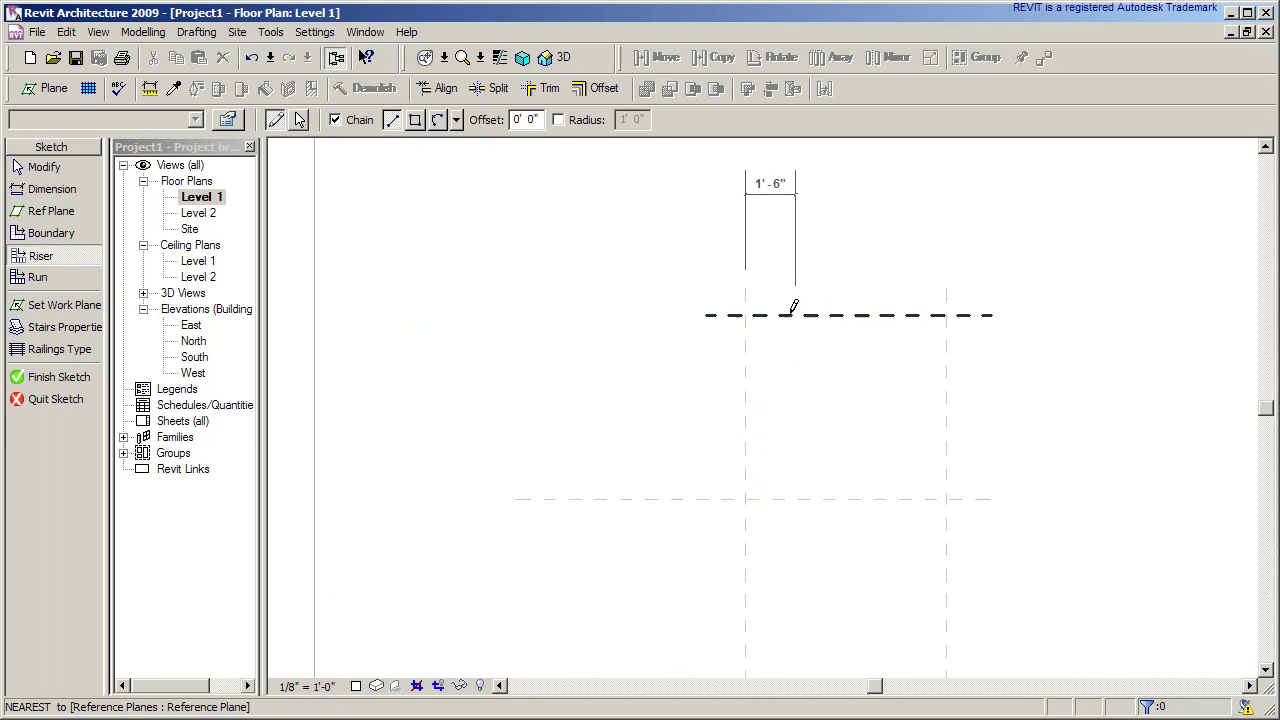
{"action": "left_click", "coordinate": [731, 314]}
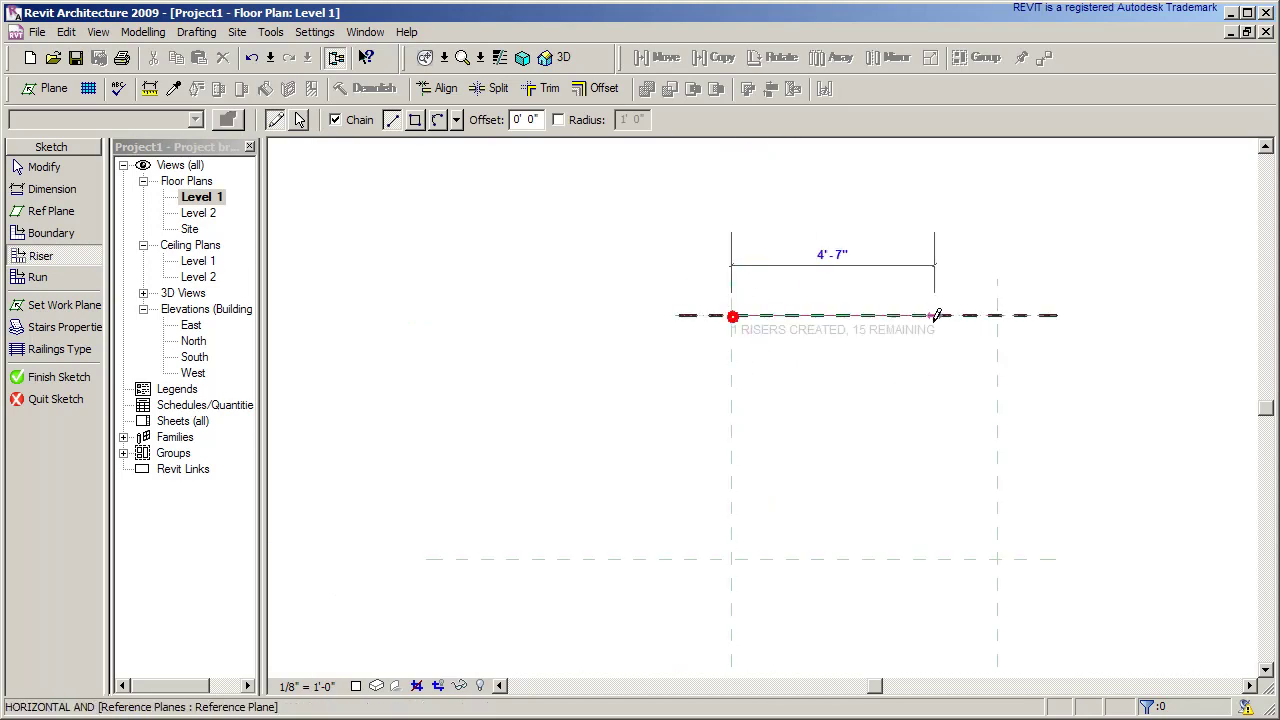
{"action": "left_click", "coordinate": [997, 314]}
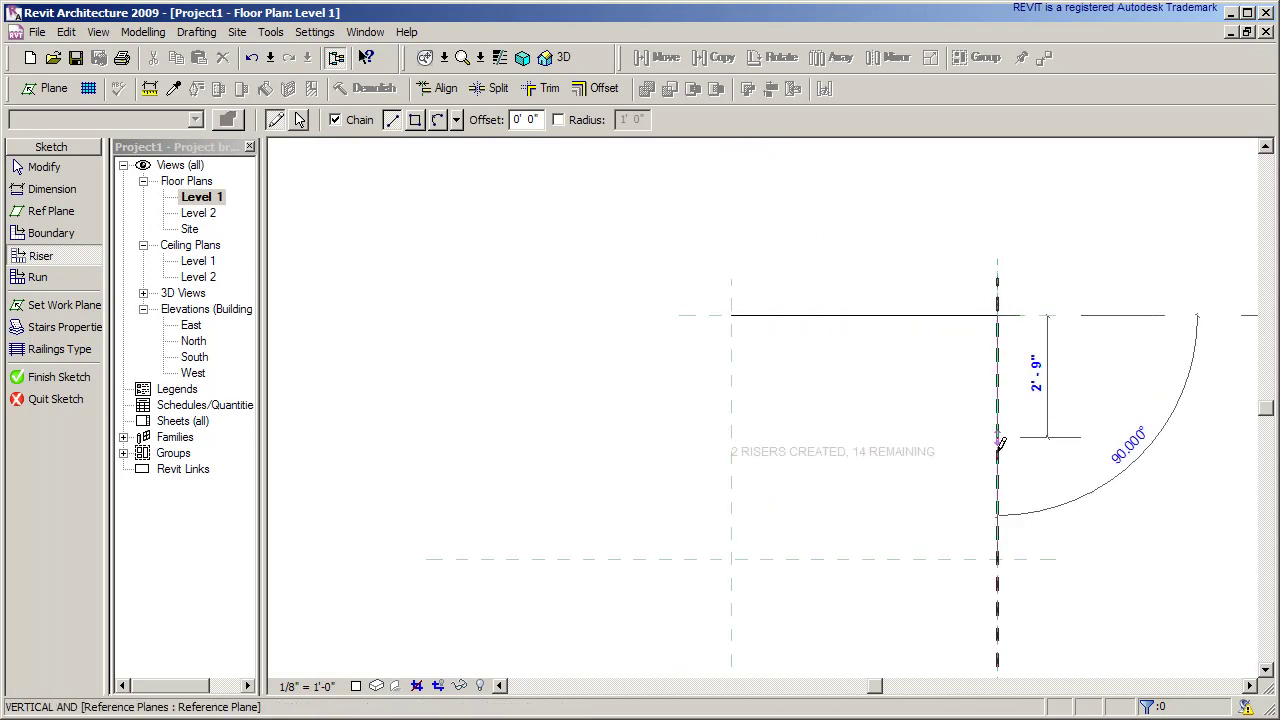
{"action": "key", "text": "Escape"}
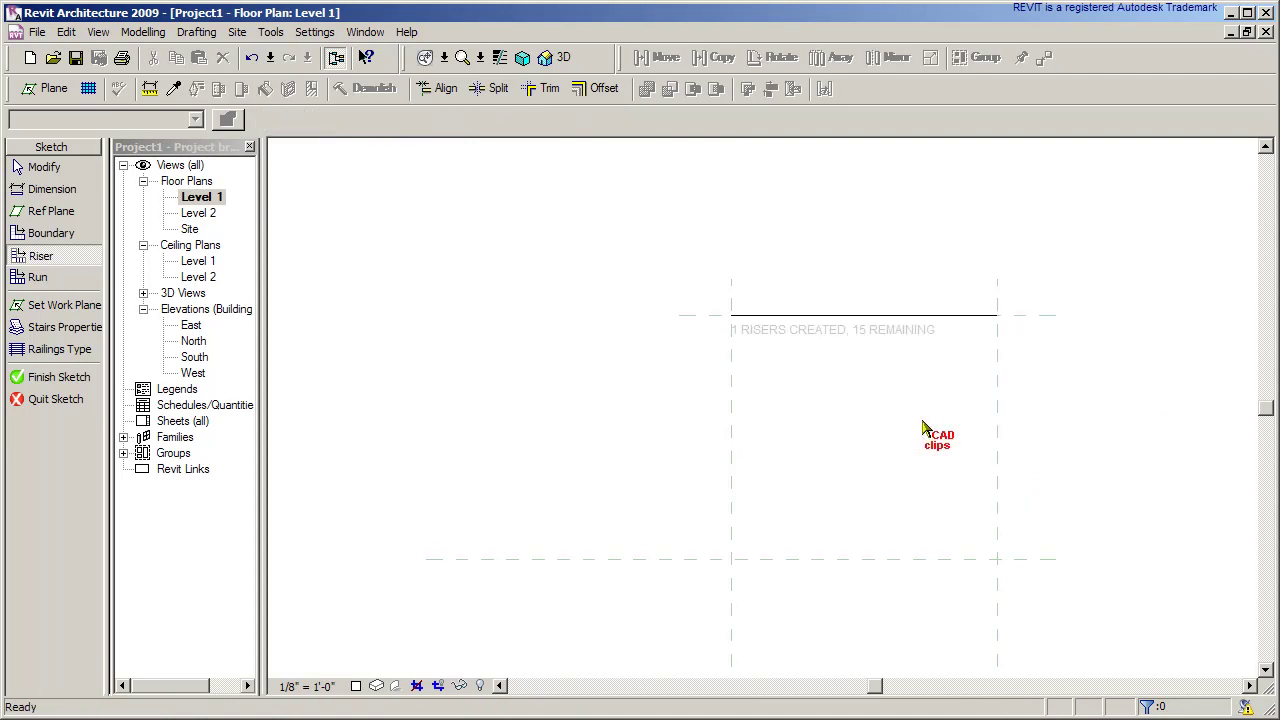
{"action": "scroll", "coordinate": [880, 420], "scroll_direction": "down", "scroll_amount": 3}
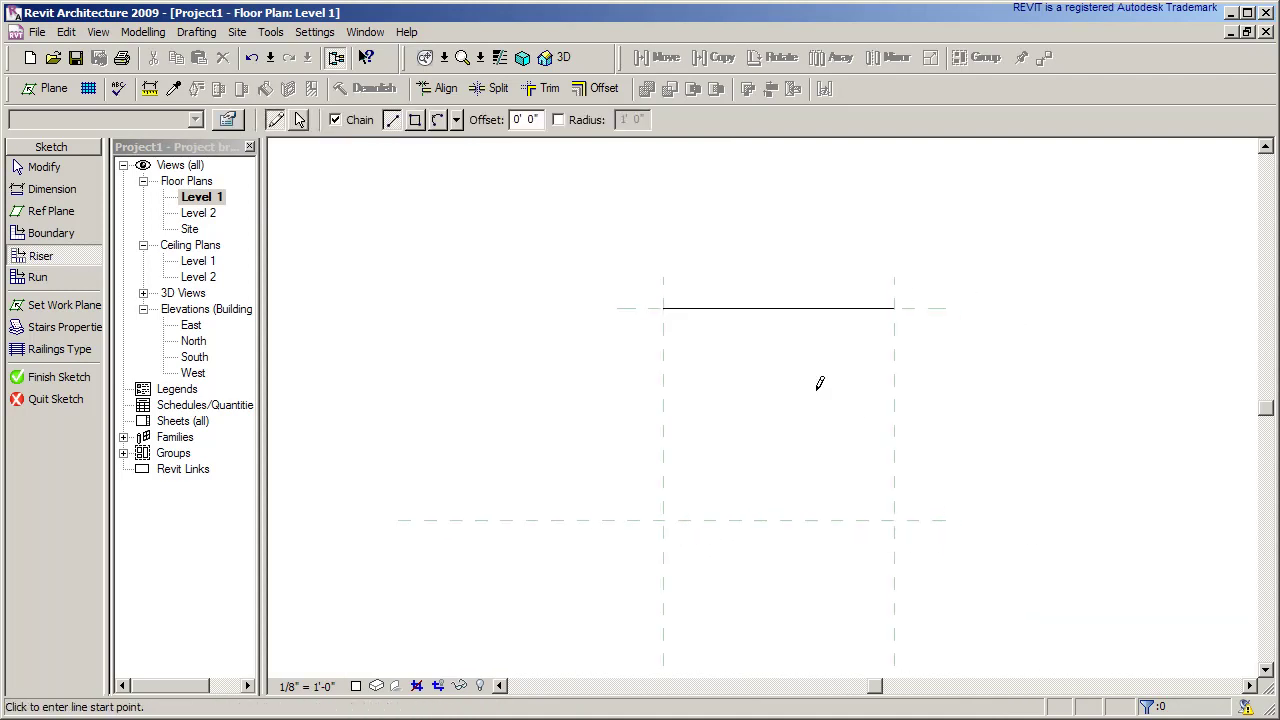
- Offset-copy the riser downward at 0' 11" spacing until the first flight has seven risers
{"action": "left_click", "coordinate": [592, 89]}
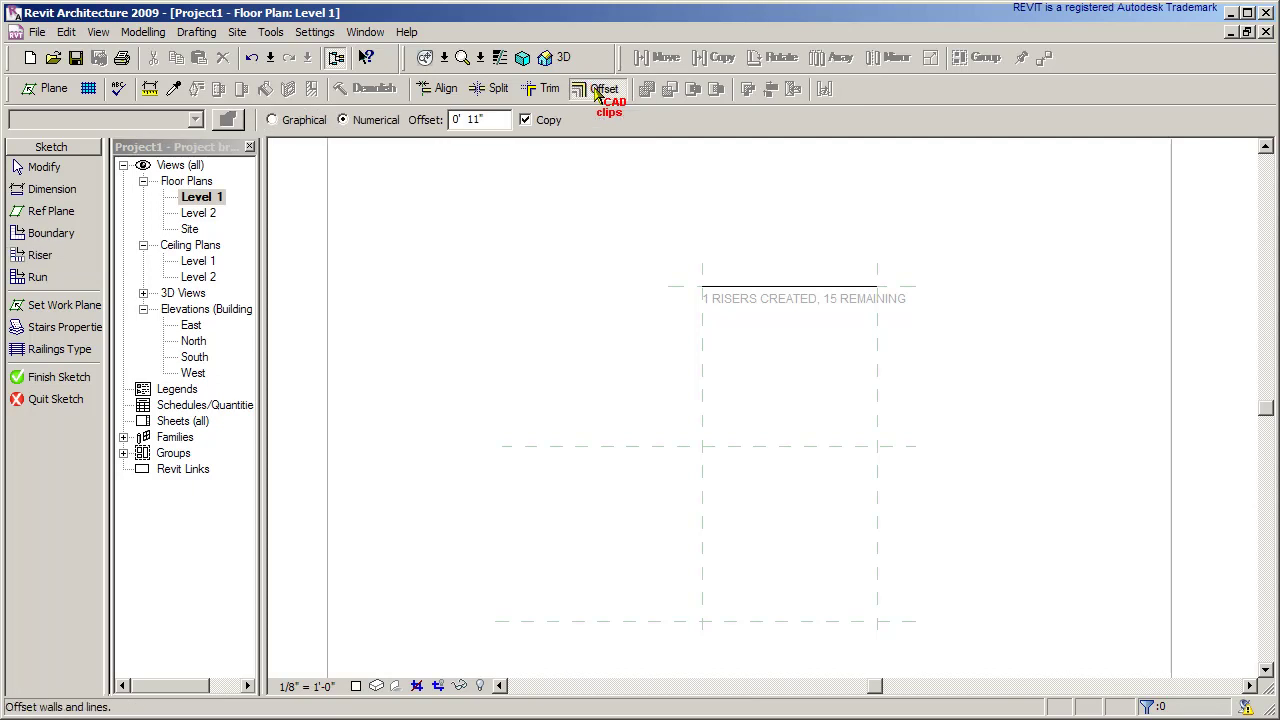
{"action": "left_click", "coordinate": [488, 118]}
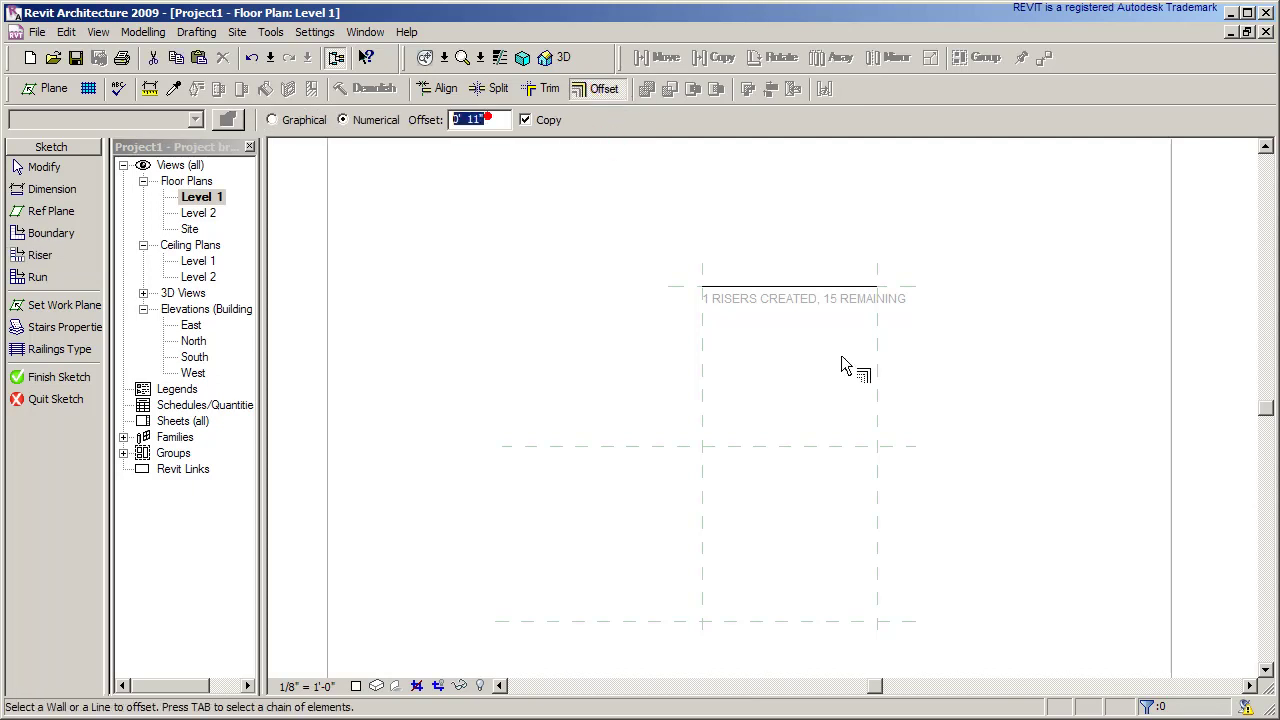
{"action": "left_click", "coordinate": [809, 288]}
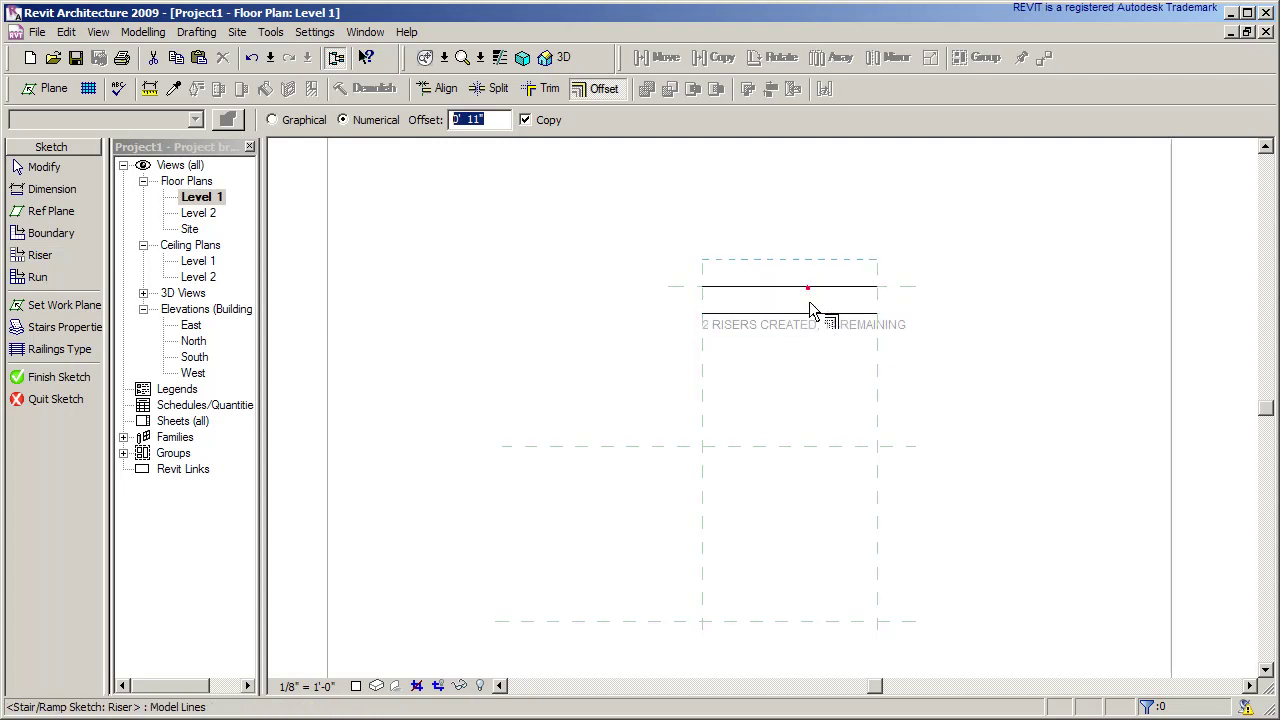
{"action": "left_click", "coordinate": [810, 318]}
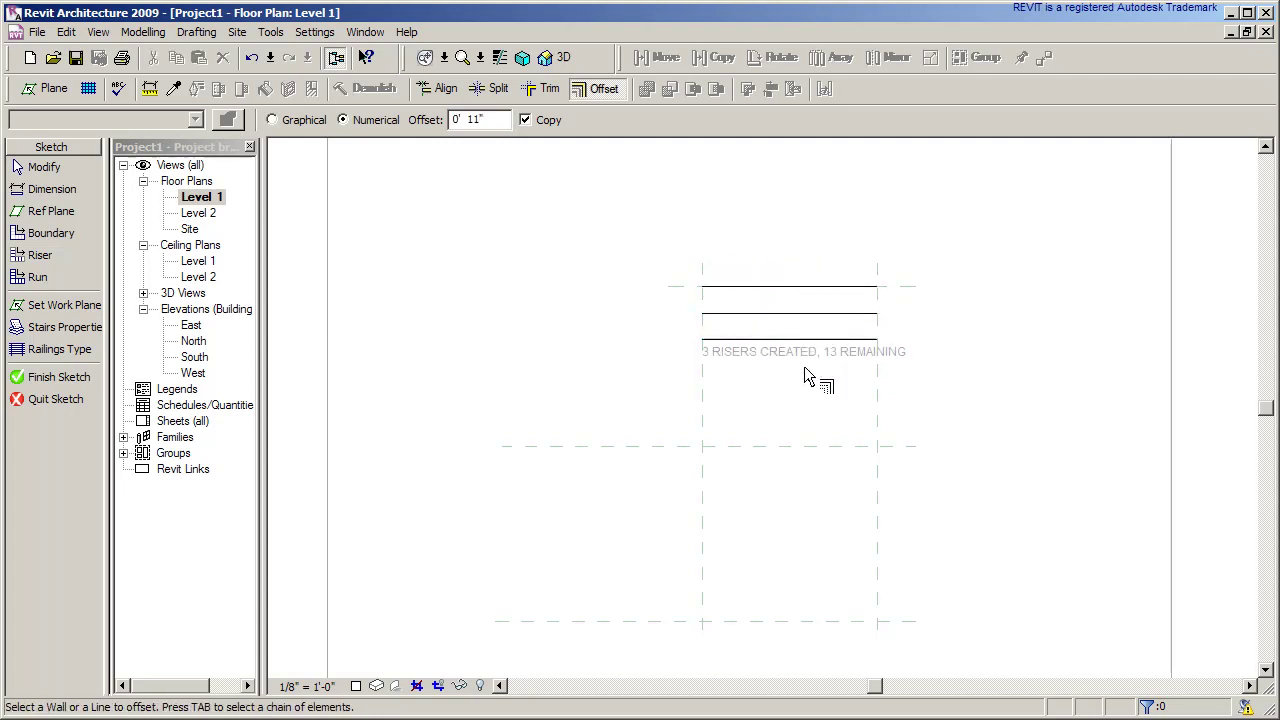
{"action": "left_click", "coordinate": [807, 341]}
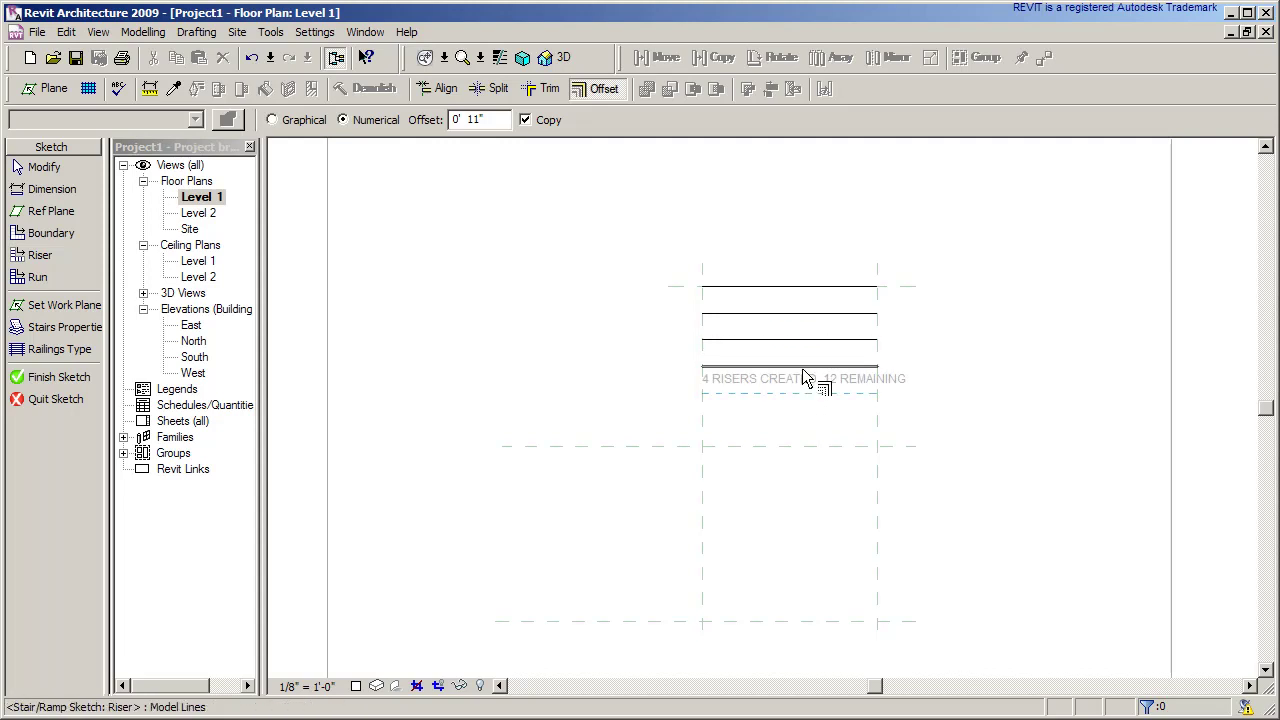
{"action": "left_click", "coordinate": [802, 368]}
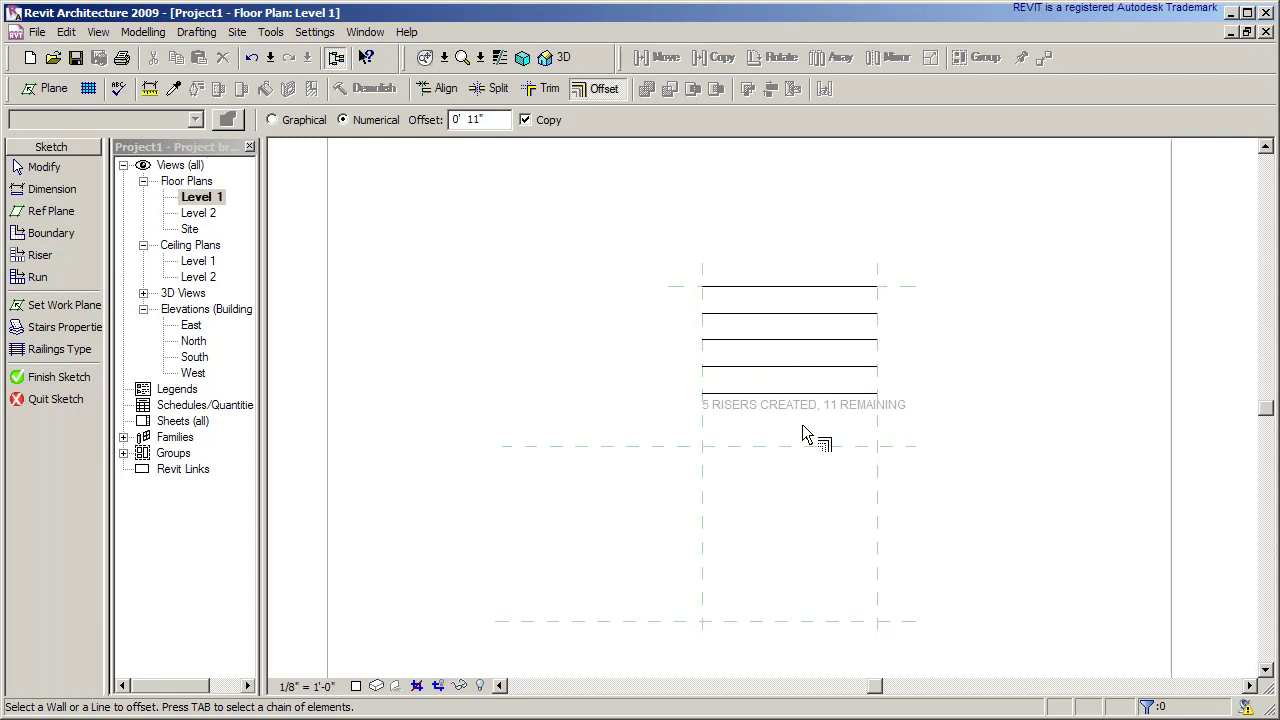
{"action": "left_click", "coordinate": [802, 395]}
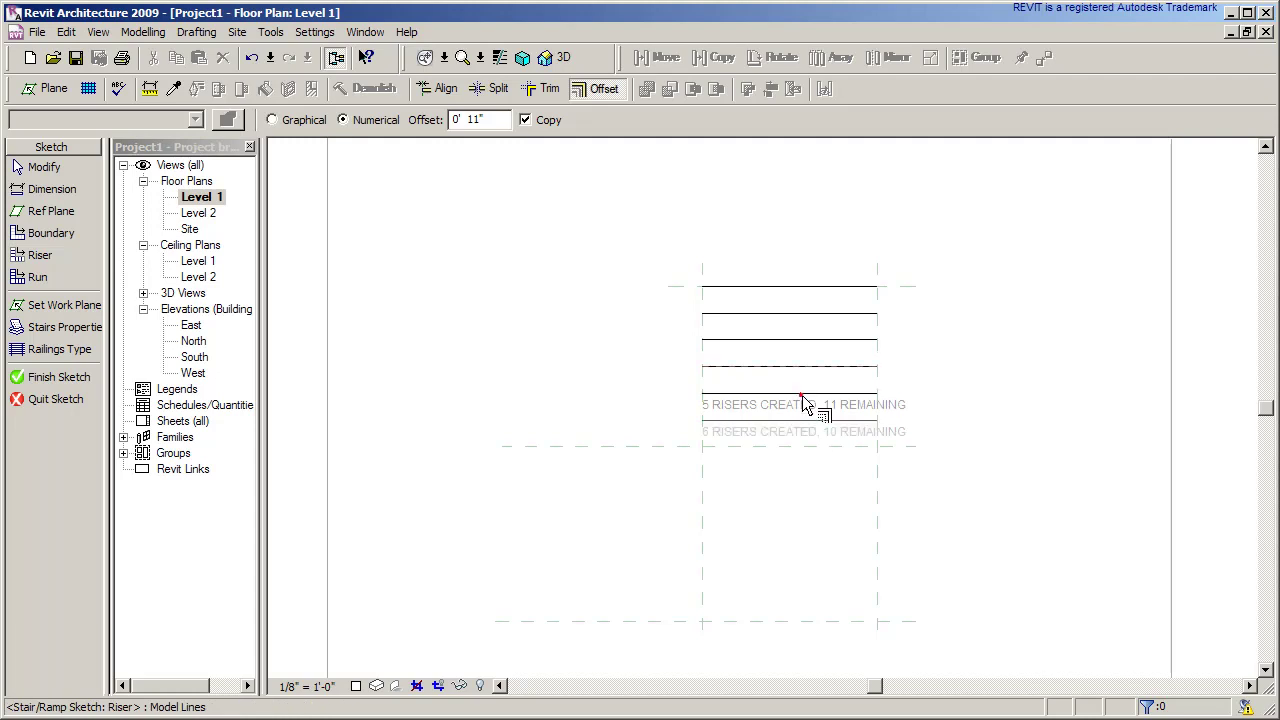
{"action": "left_click", "coordinate": [791, 422]}
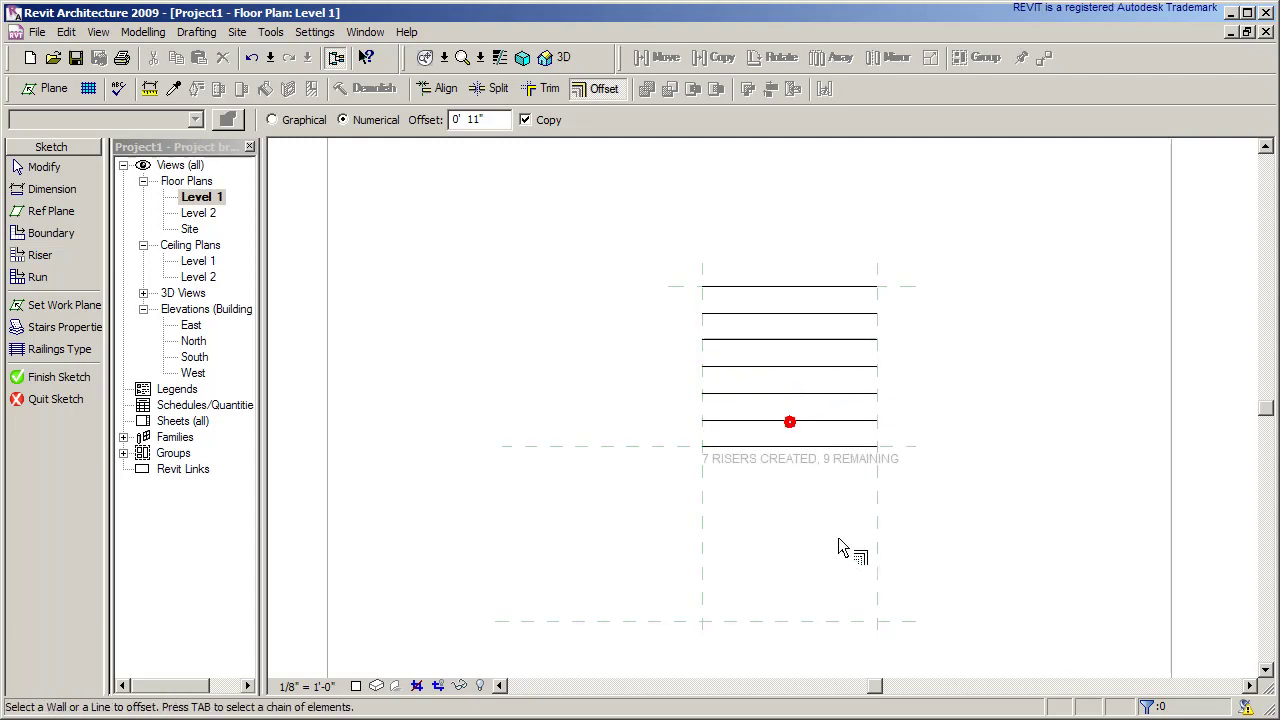
- Draw a vertical riser line from the seventh riser's left end to the lower reference plane
{"action": "left_click", "coordinate": [36, 258]}
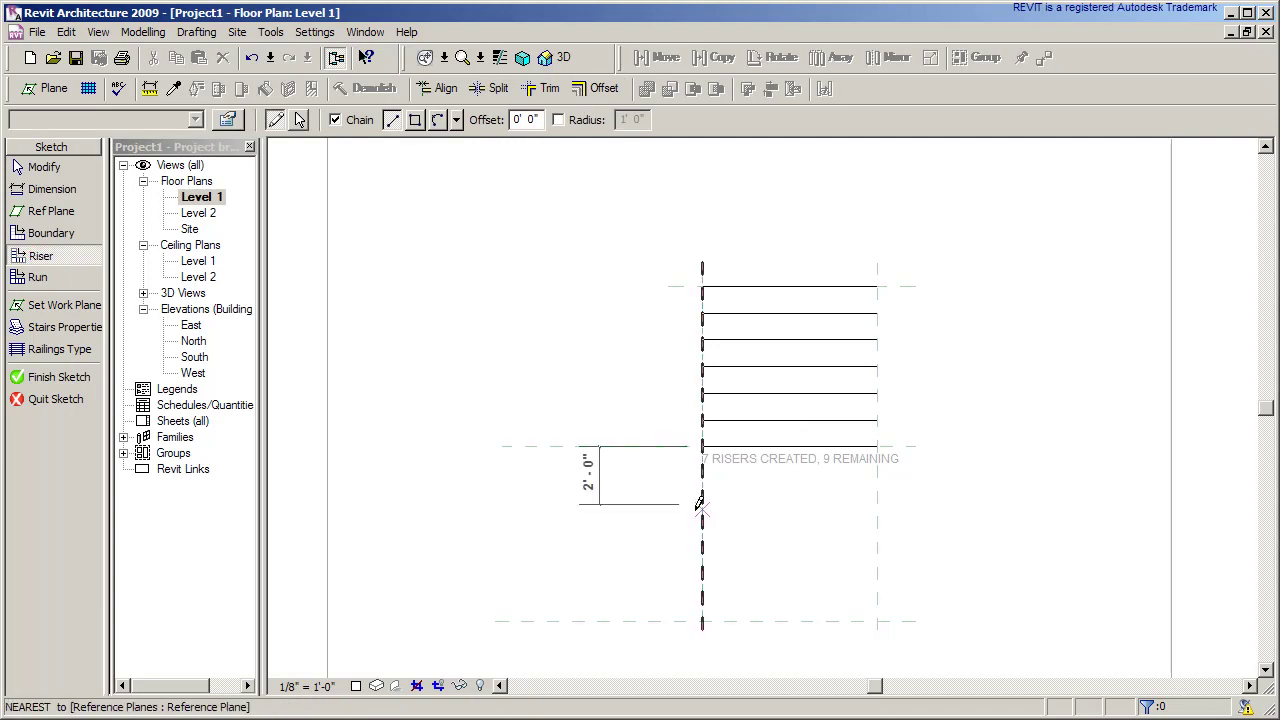
{"action": "left_click", "coordinate": [702, 446]}
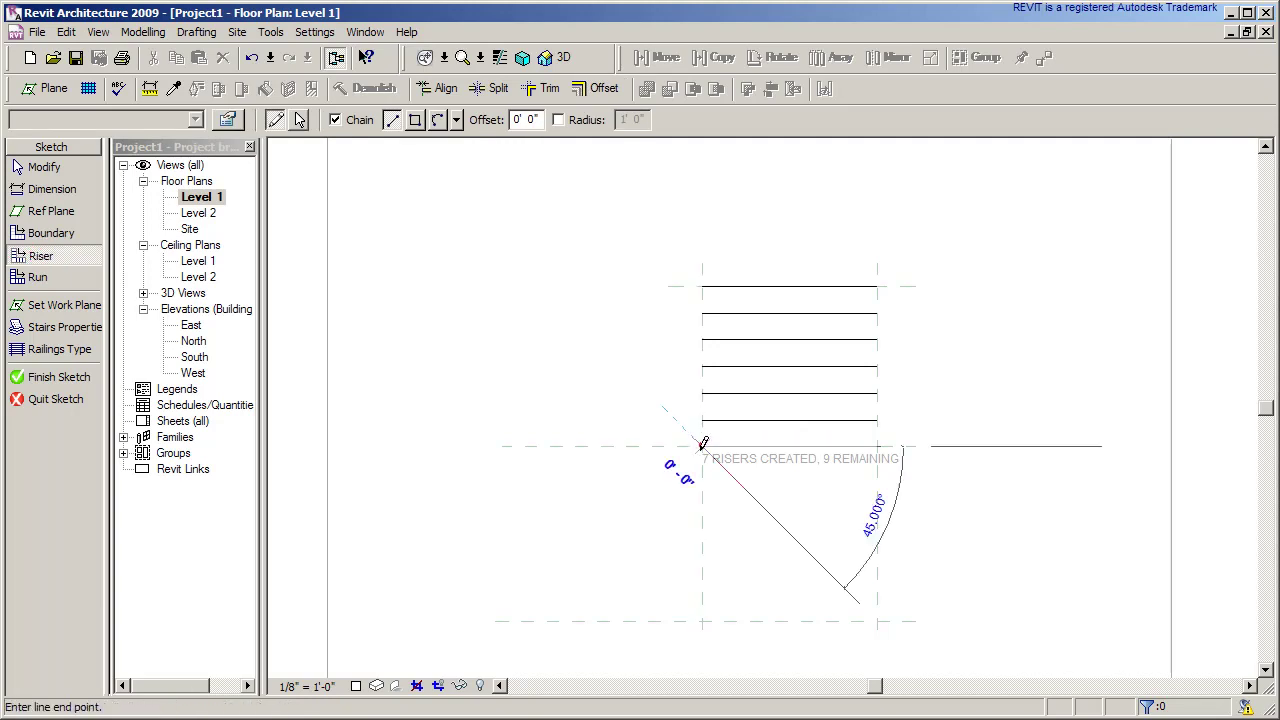
{"action": "left_click", "coordinate": [702, 620]}
{"action": "scroll", "coordinate": [702, 610], "scroll_direction": "up", "scroll_amount": 4}
{"action": "key", "text": "Escape"}
{"action": "key", "text": "Escape"}
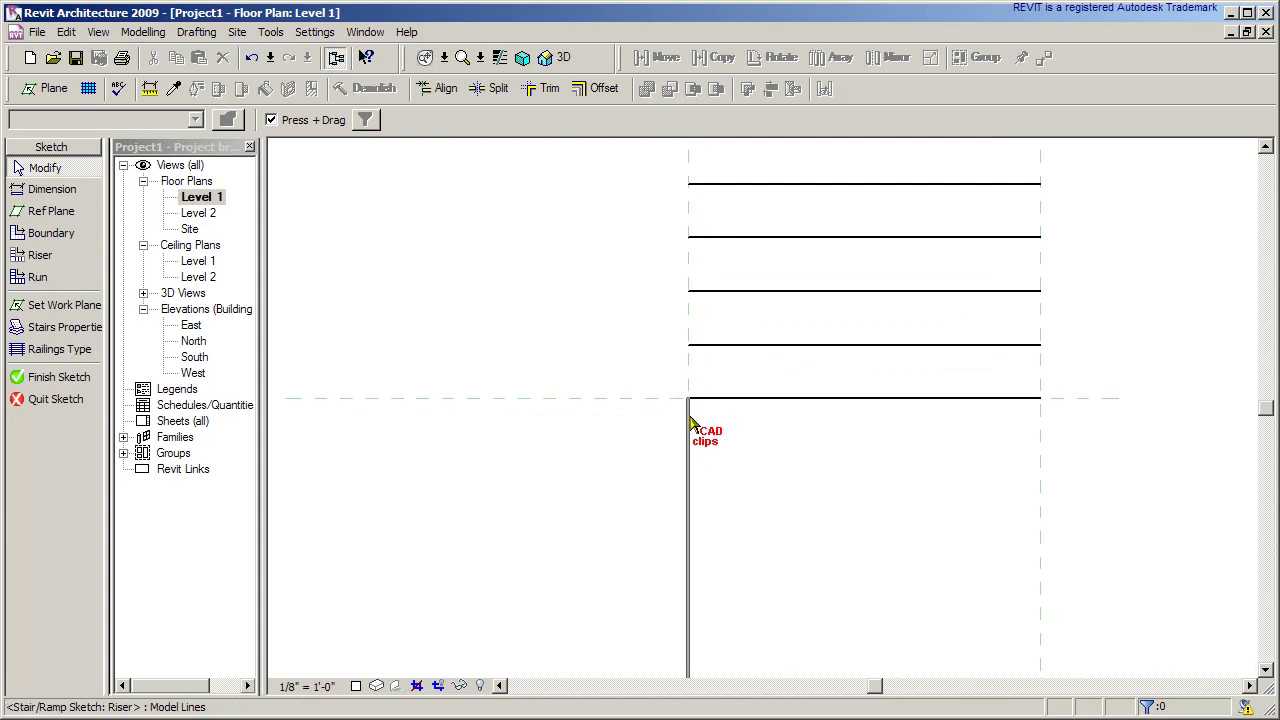
- Select the new vertical line and the lowest riser to check their spacing
{"action": "left_click", "coordinate": [726, 406]}
{"action": "left_click", "coordinate": [726, 400]}
{"action": "scroll", "coordinate": [725, 458], "scroll_direction": "down", "scroll_amount": 1}
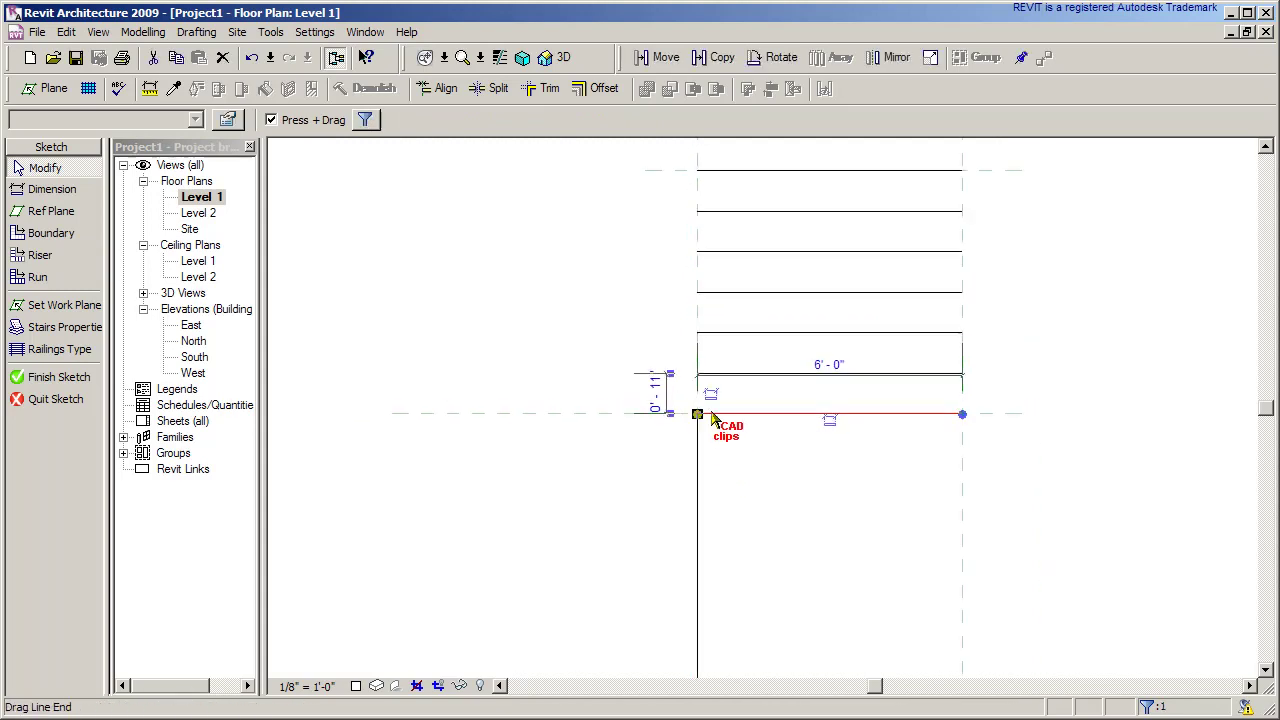
{"action": "scroll", "coordinate": [700, 421], "scroll_direction": "down", "scroll_amount": 1}
{"action": "scroll", "coordinate": [698, 418], "scroll_direction": "up", "scroll_amount": 2}
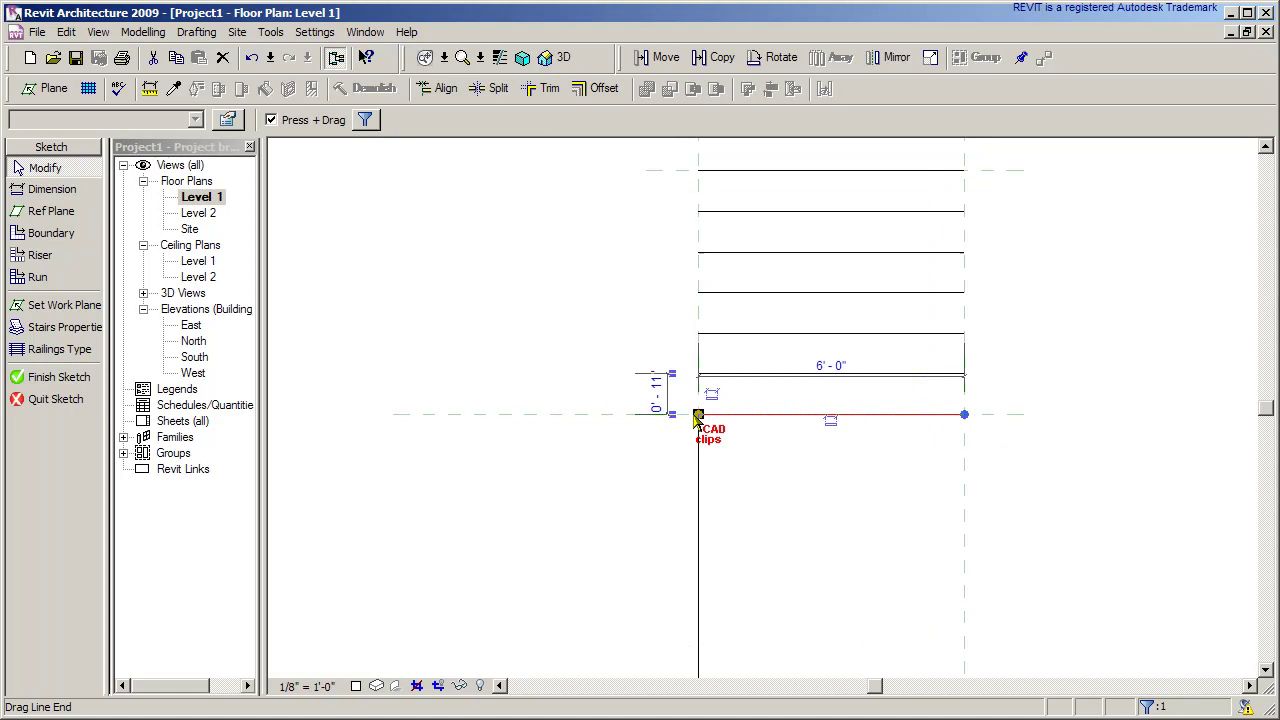
{"action": "scroll", "coordinate": [749, 452], "scroll_direction": "down", "scroll_amount": 2}
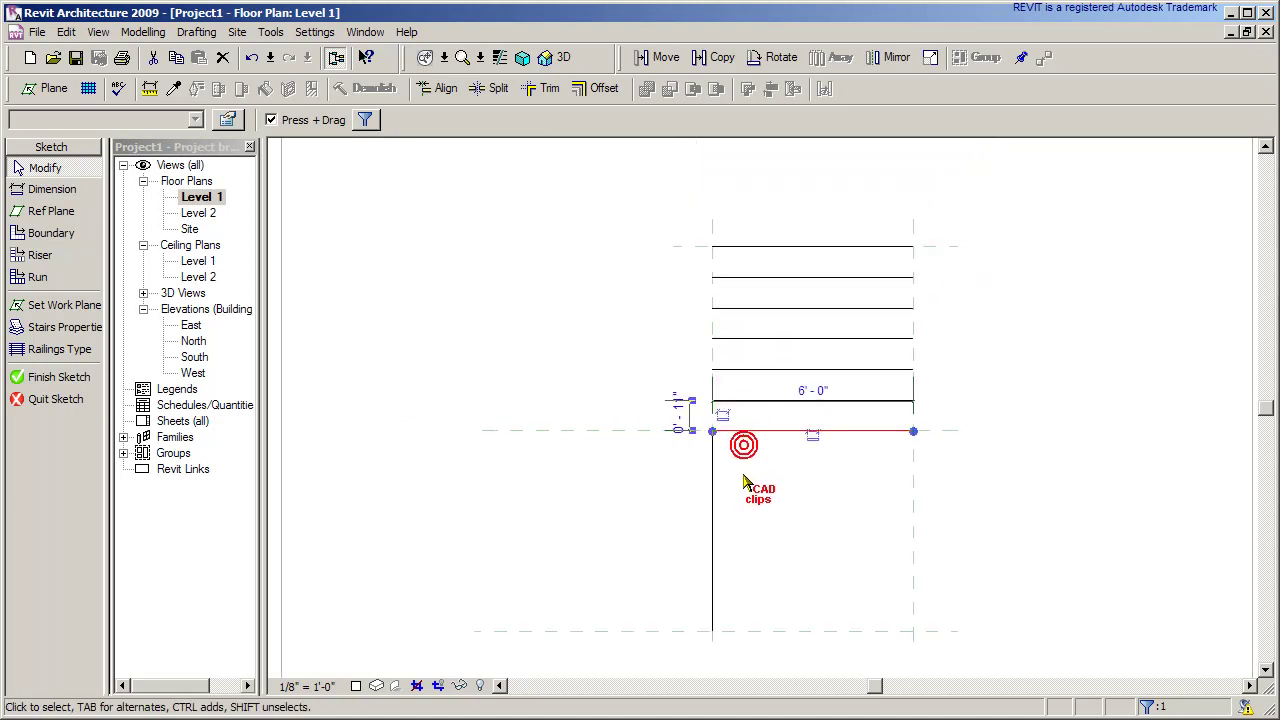
- Offset-copy the vertical riser leftward at 11" spacing, reaching the fourteenth riser
{"action": "middle_click_drag", "start_coordinate": [757, 463], "coordinate": [741, 455]}
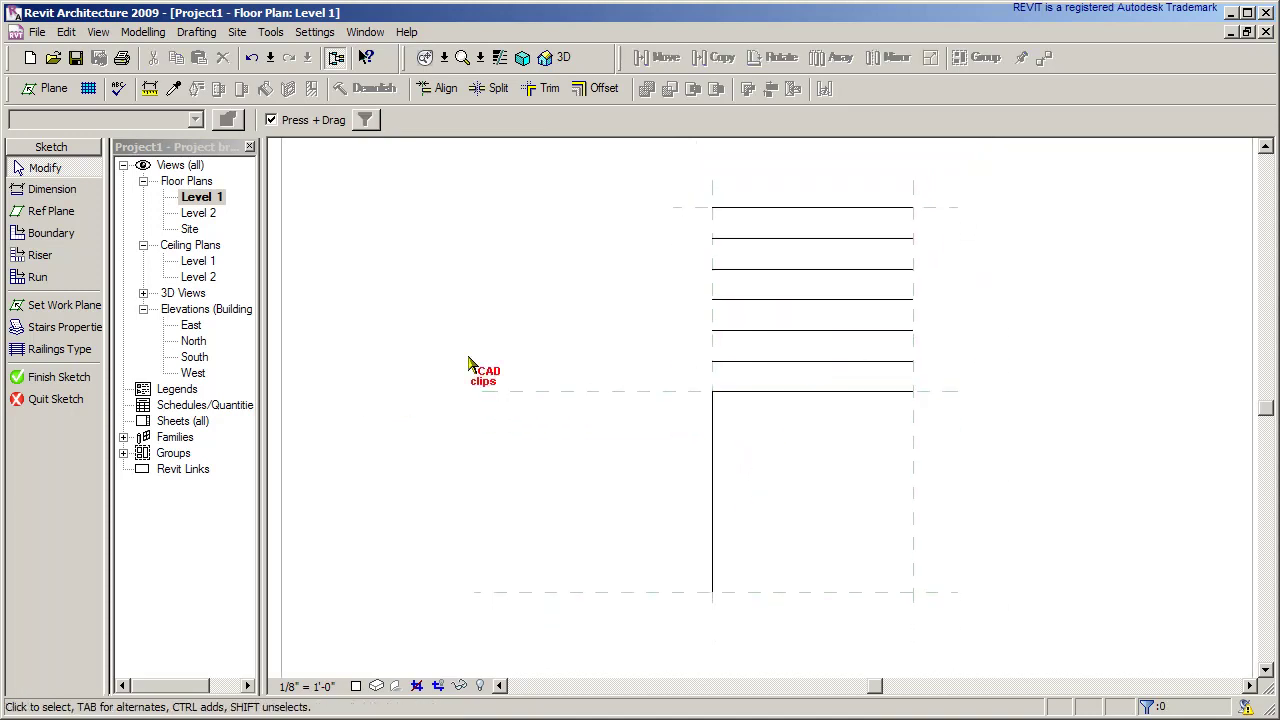
{"action": "left_click", "coordinate": [604, 88]}
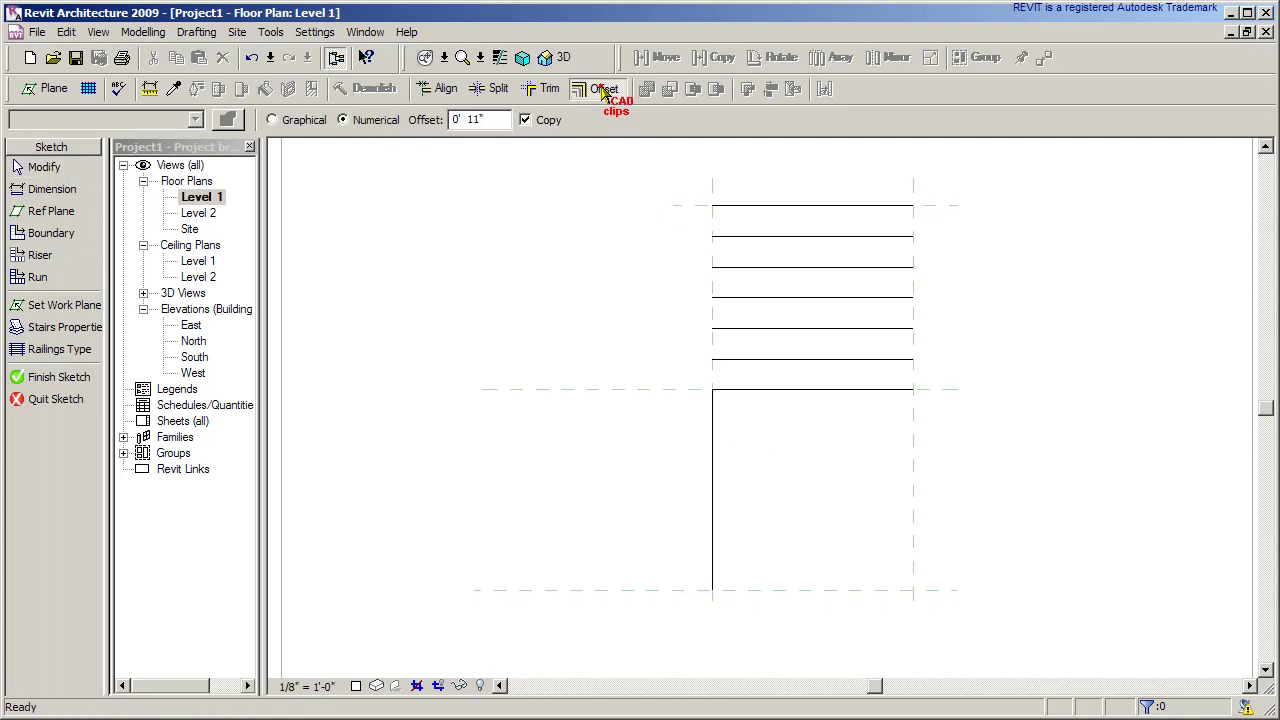
{"action": "left_click", "coordinate": [706, 413]}
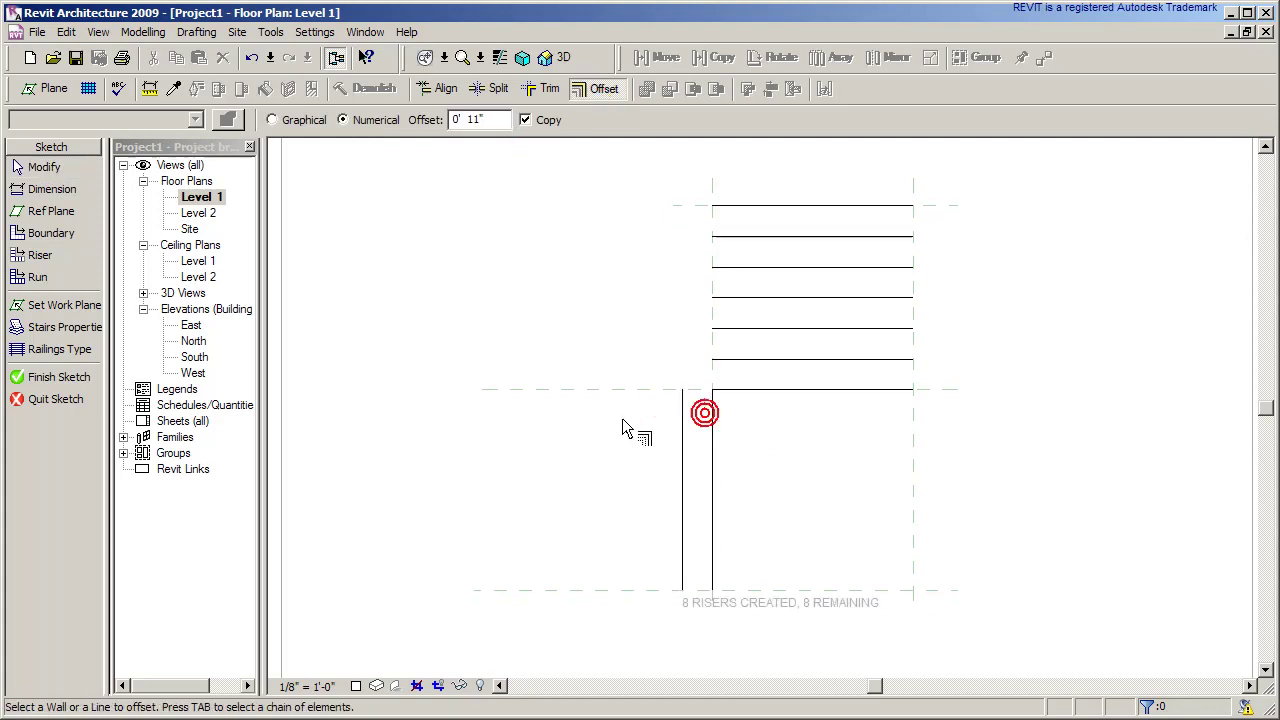
{"action": "left_click", "coordinate": [680, 410]}
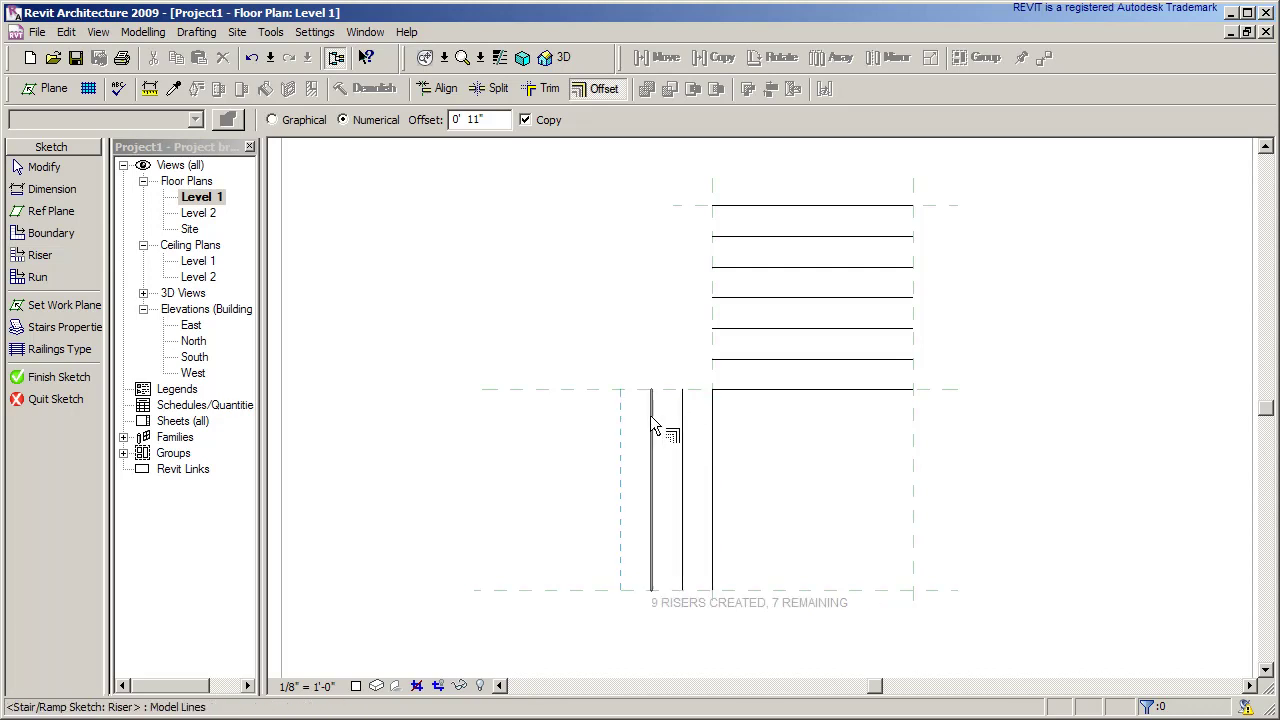
{"action": "left_click", "coordinate": [650, 415]}
{"action": "left_click", "coordinate": [618, 420]}
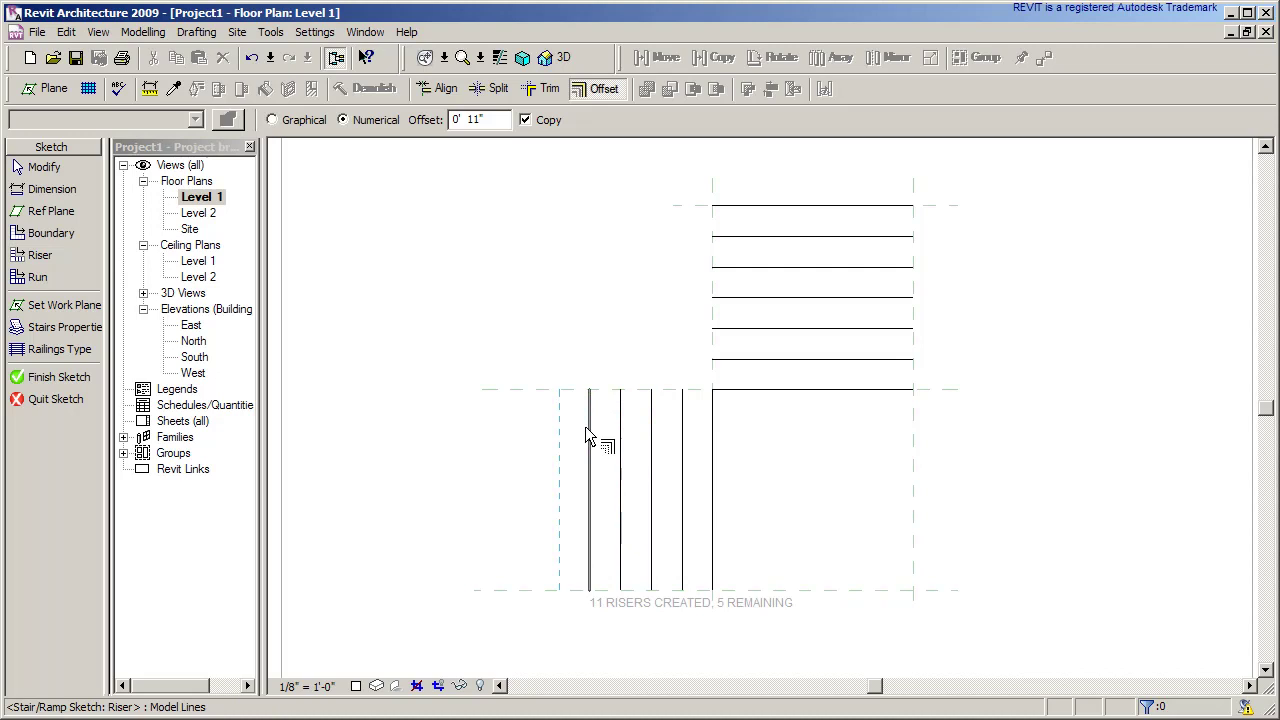
{"action": "left_click", "coordinate": [586, 426]}
{"action": "left_click", "coordinate": [553, 426]}
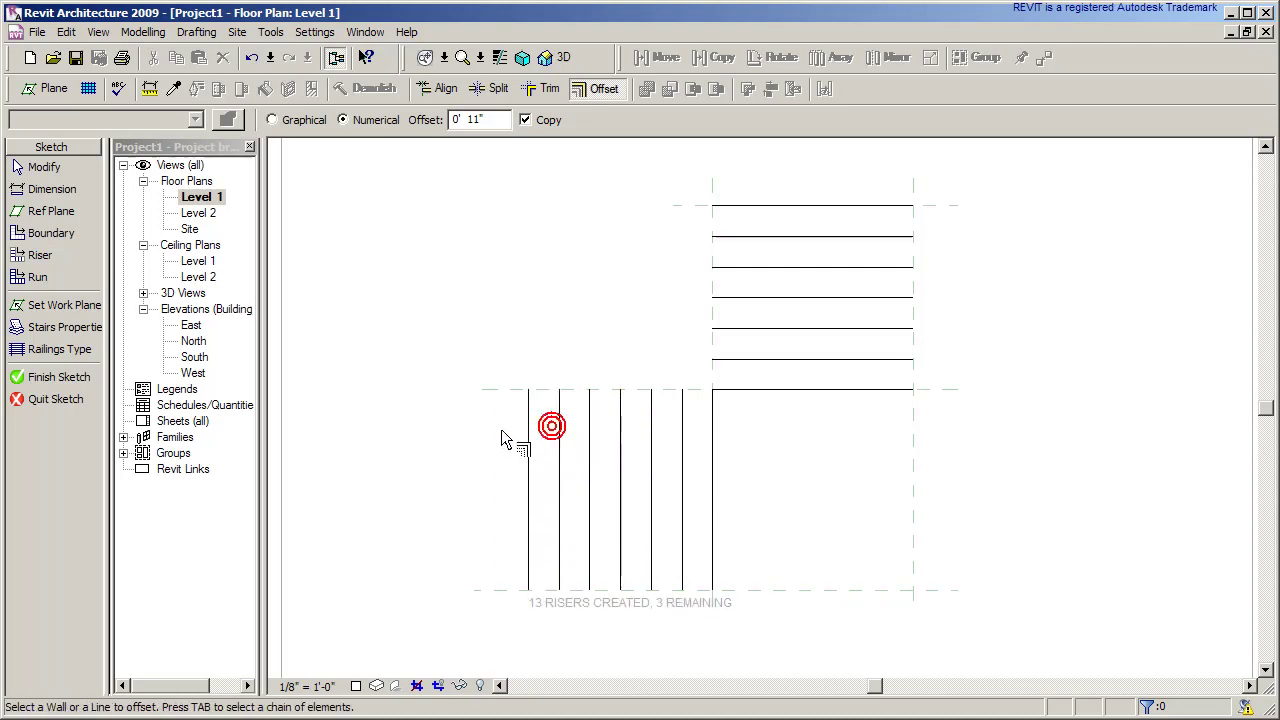
{"action": "left_click", "coordinate": [524, 429]}
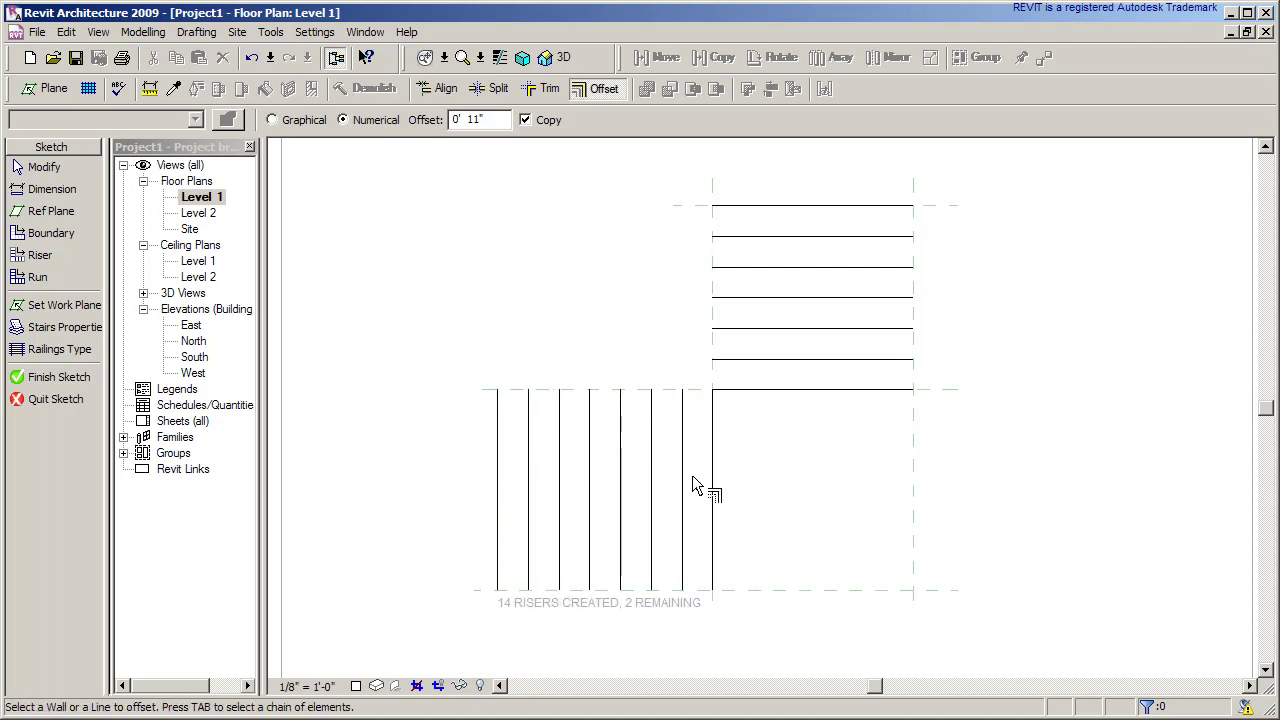
- Window-select the vertical risers to check them, then deselect
{"action": "left_click", "coordinate": [45, 167]}
{"action": "left_click_drag", "start_coordinate": [768, 478], "coordinate": [433, 497]}
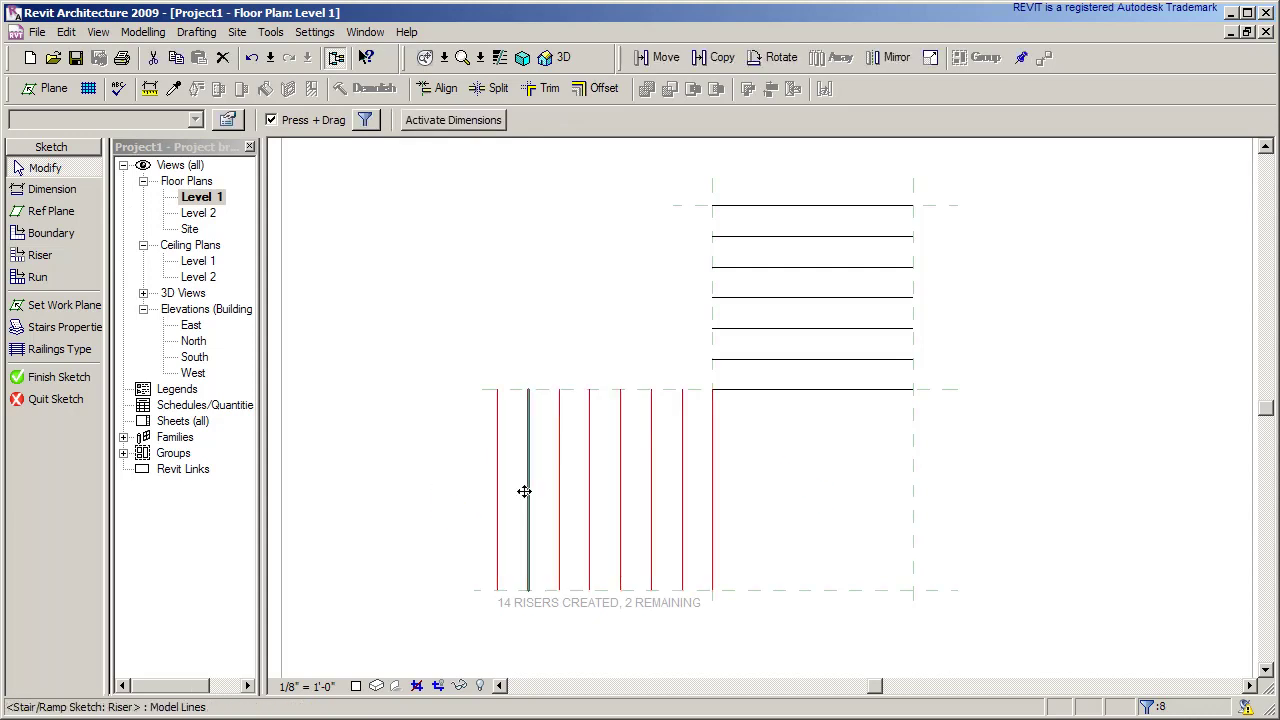
{"action": "left_click", "coordinate": [771, 500]}
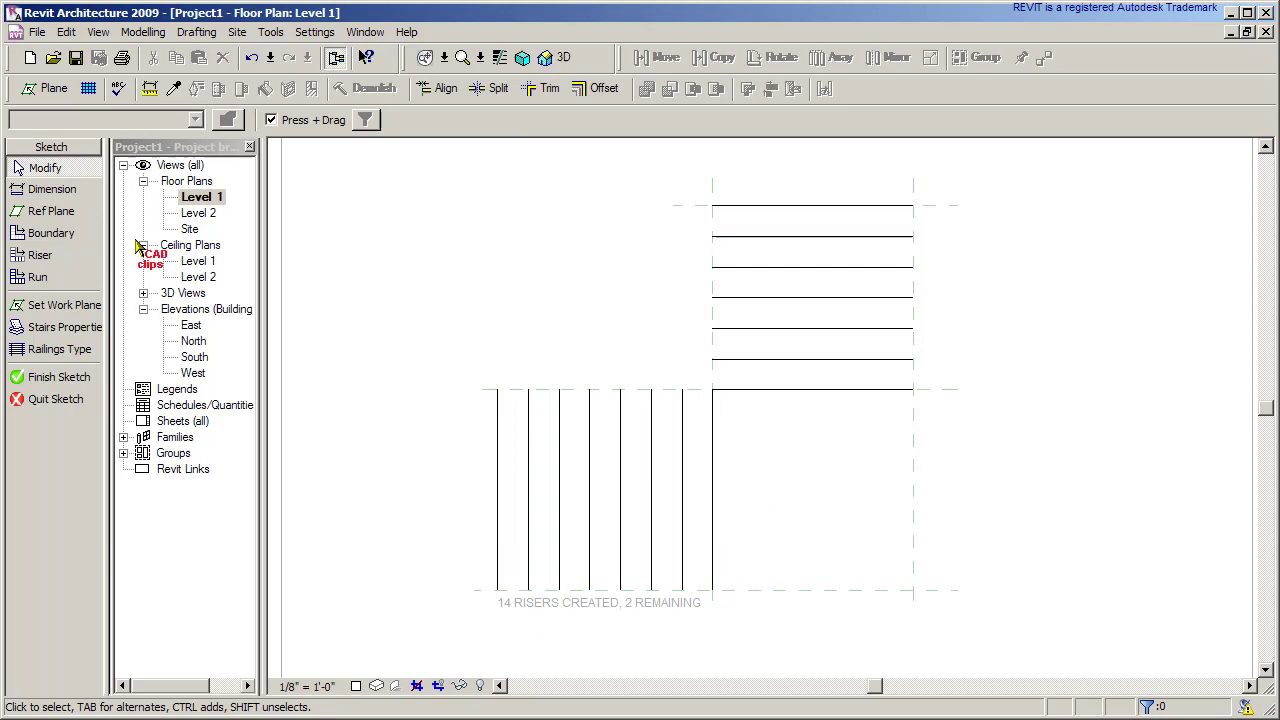
- Begin a riser at the landing's right corner, then cancel the unfinished line
{"action": "left_click", "coordinate": [72, 255]}
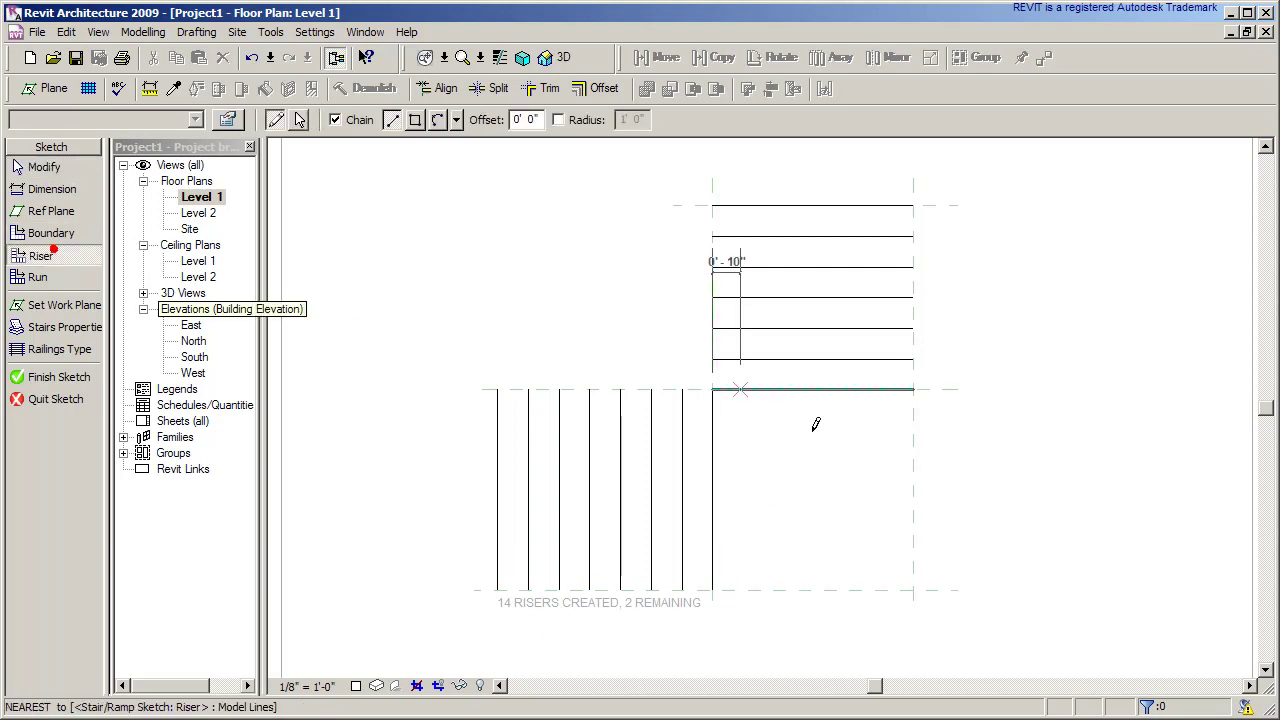
{"action": "left_click", "coordinate": [710, 390]}
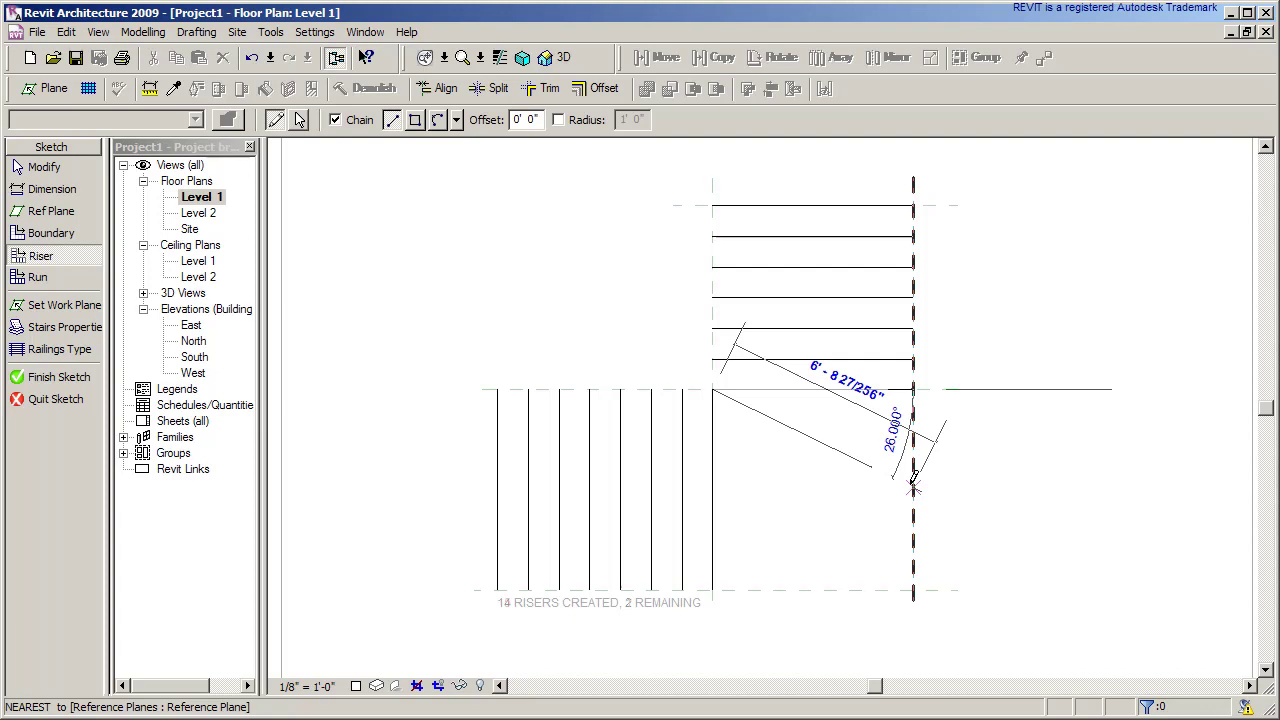
{"action": "key", "text": "Escape"}
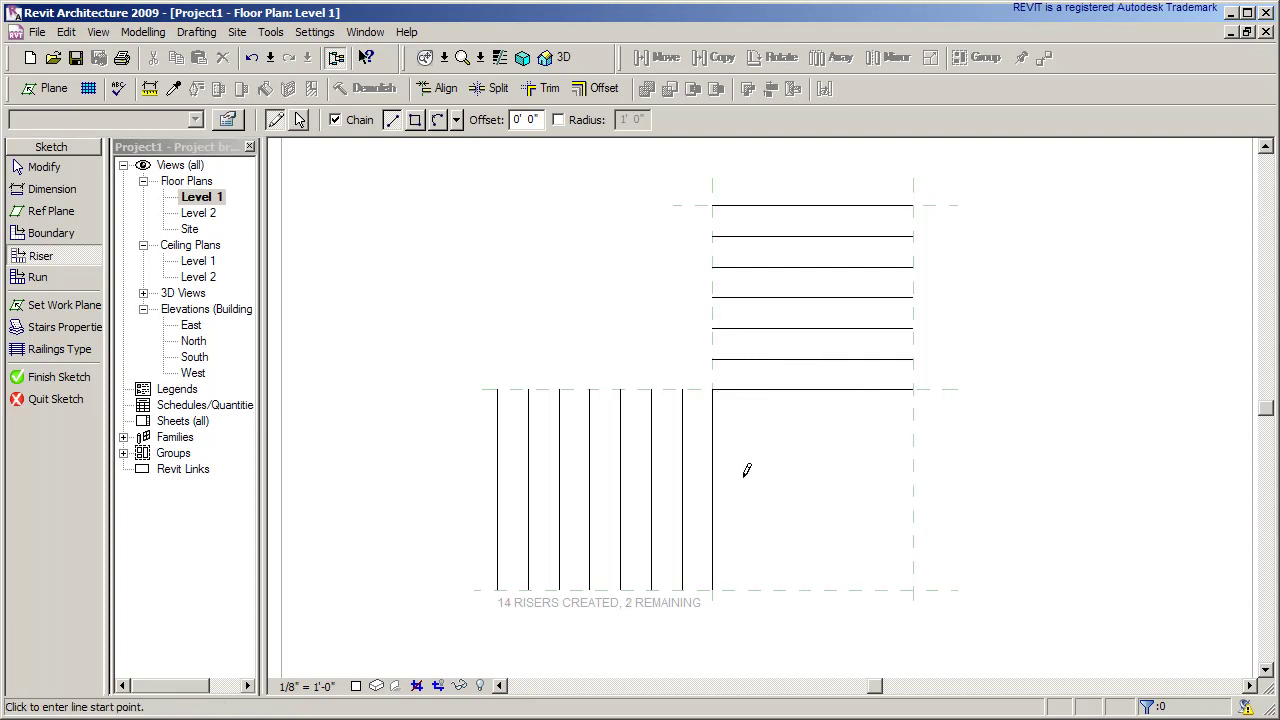
- Draw the outer boundary down the right side and along the bottom to the left flight's end
{"action": "left_click", "coordinate": [60, 233]}
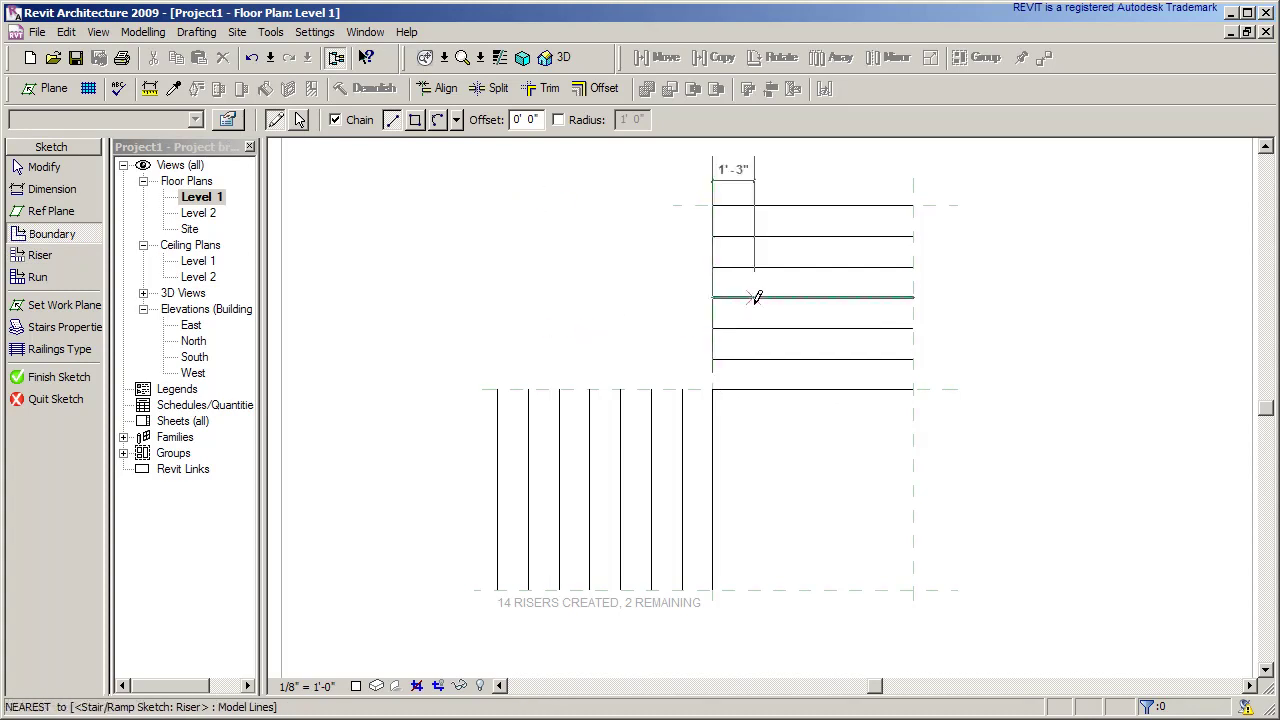
{"action": "left_click", "coordinate": [913, 203]}
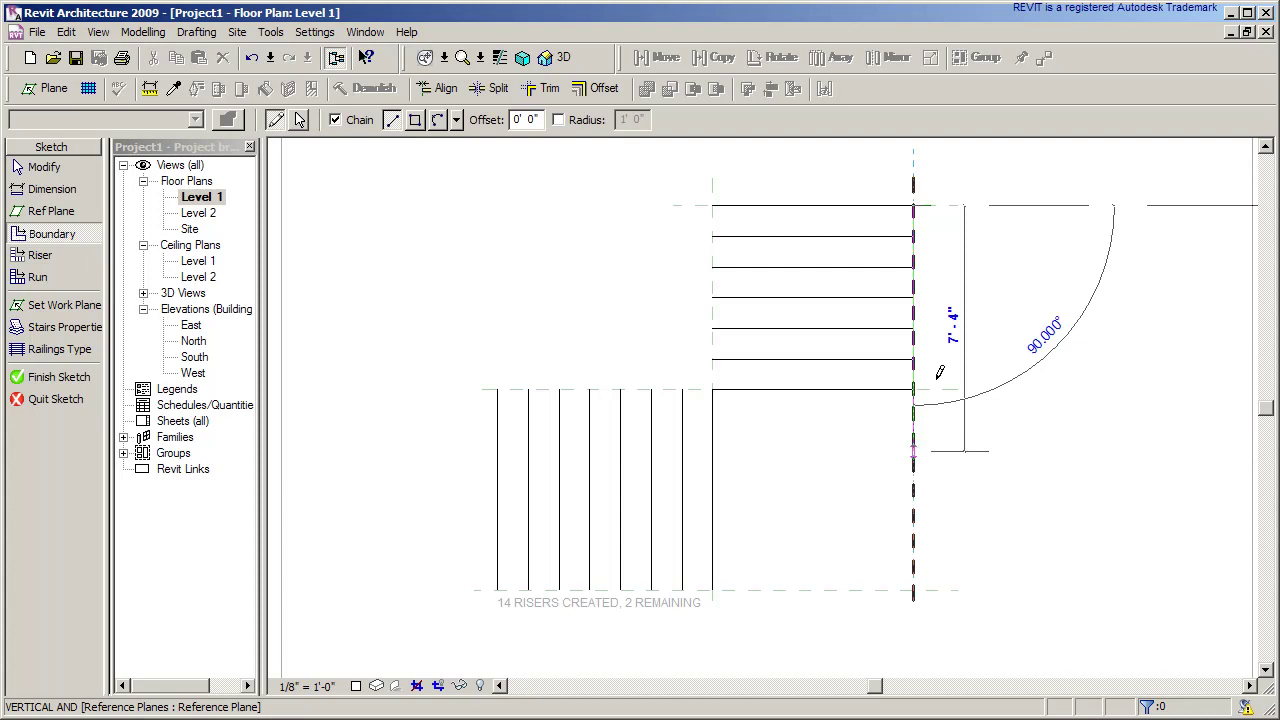
{"action": "left_click", "coordinate": [913, 590]}
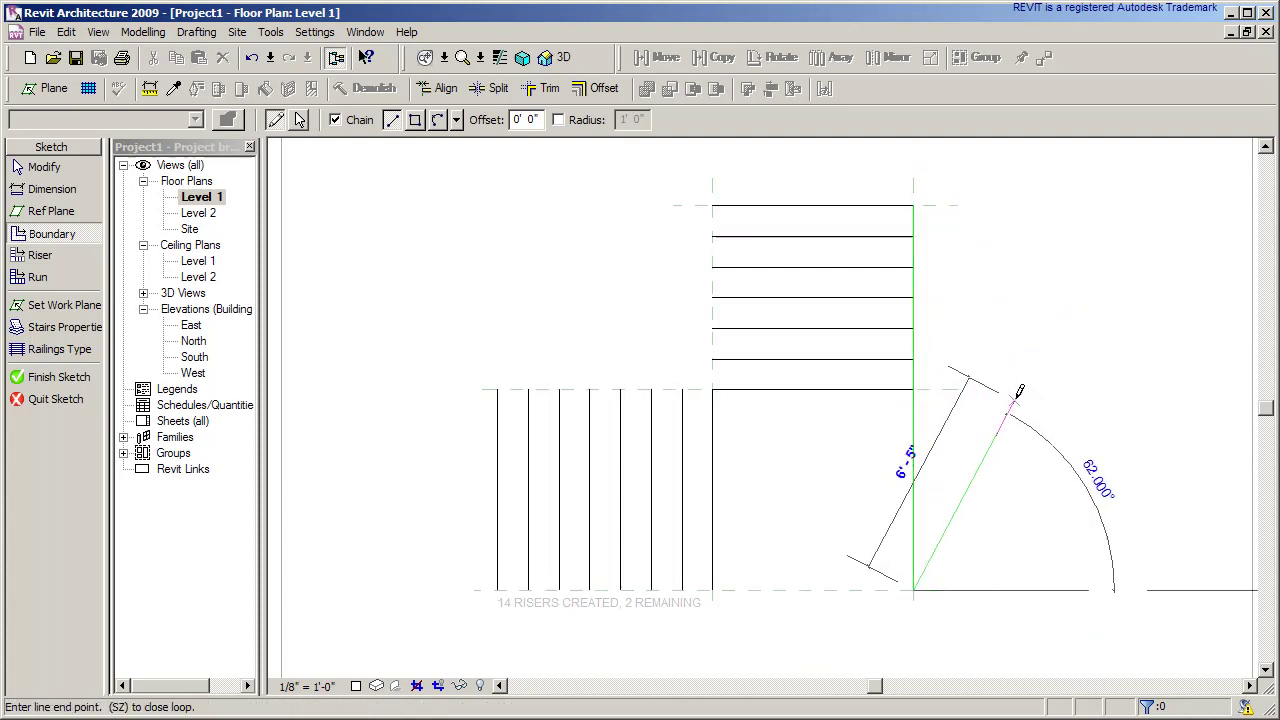
{"action": "left_click", "coordinate": [497, 590]}
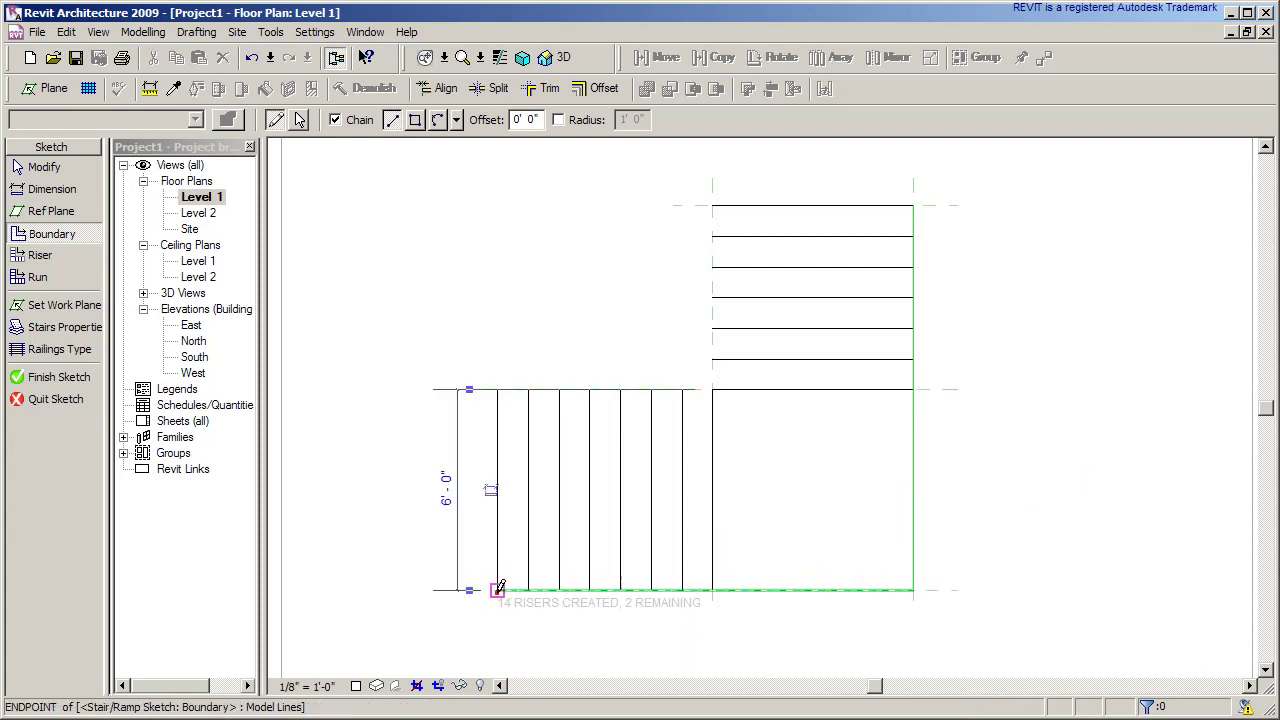
{"action": "left_click", "coordinate": [497, 590]}
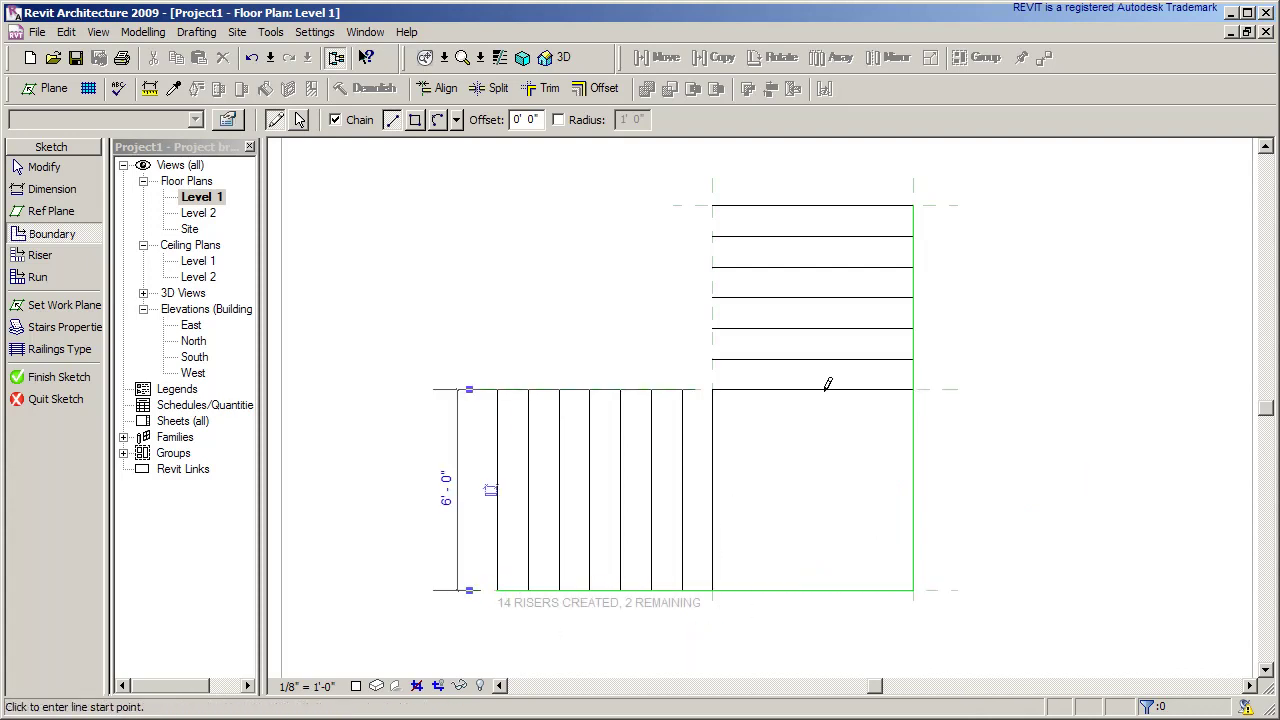
- Draw the inner boundary from the upper flight to the landing corner and along the left flight
{"action": "left_click", "coordinate": [913, 205]}
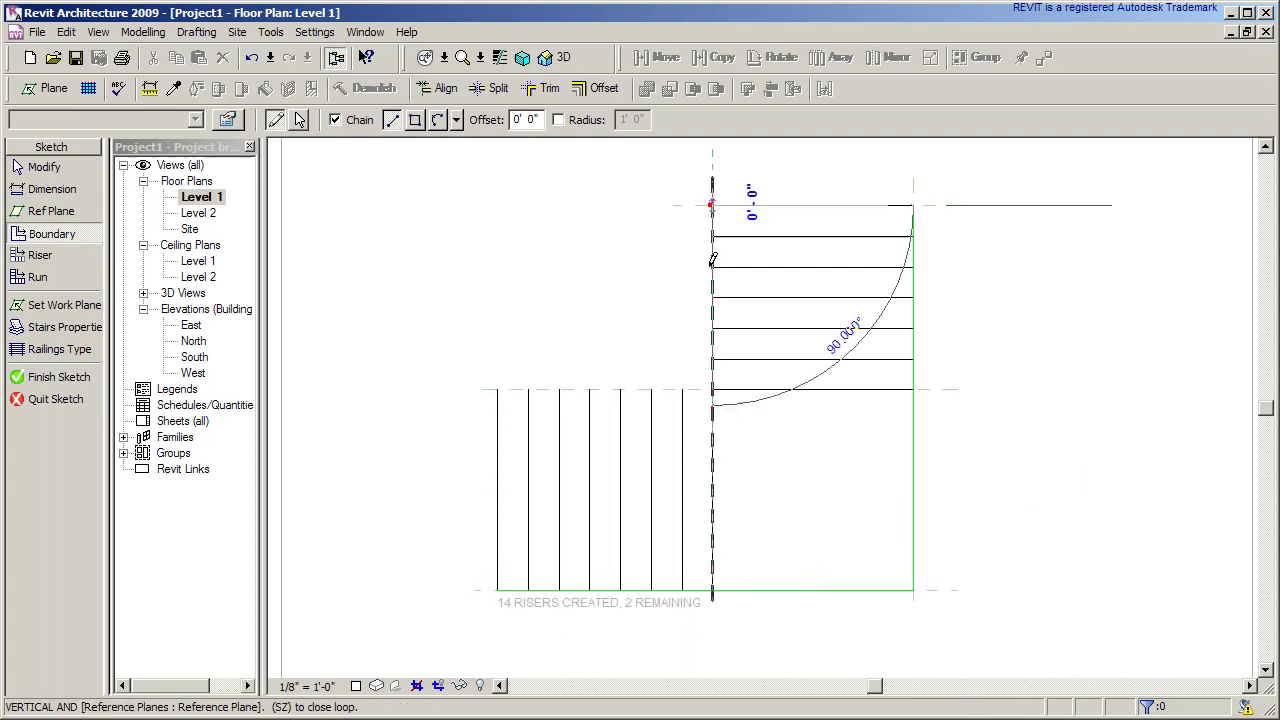
{"action": "left_click", "coordinate": [712, 388]}
{"action": "left_click", "coordinate": [497, 388]}
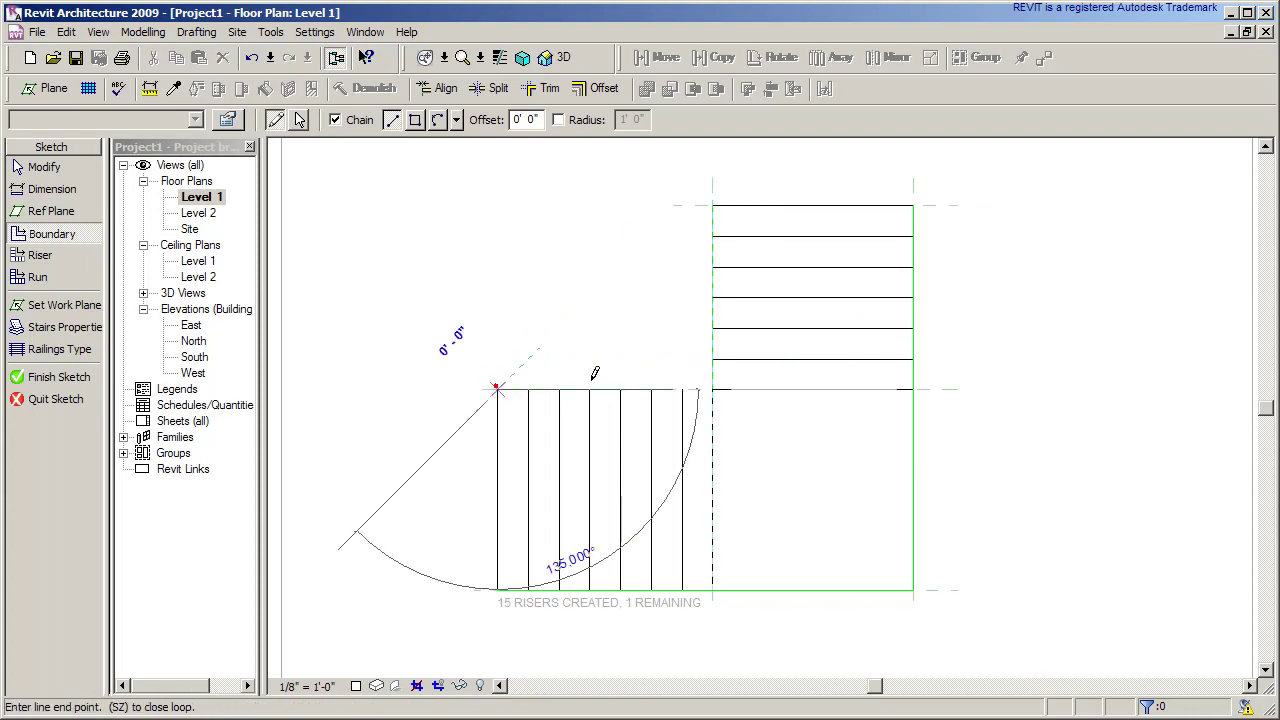
{"action": "left_click", "coordinate": [713, 389]}
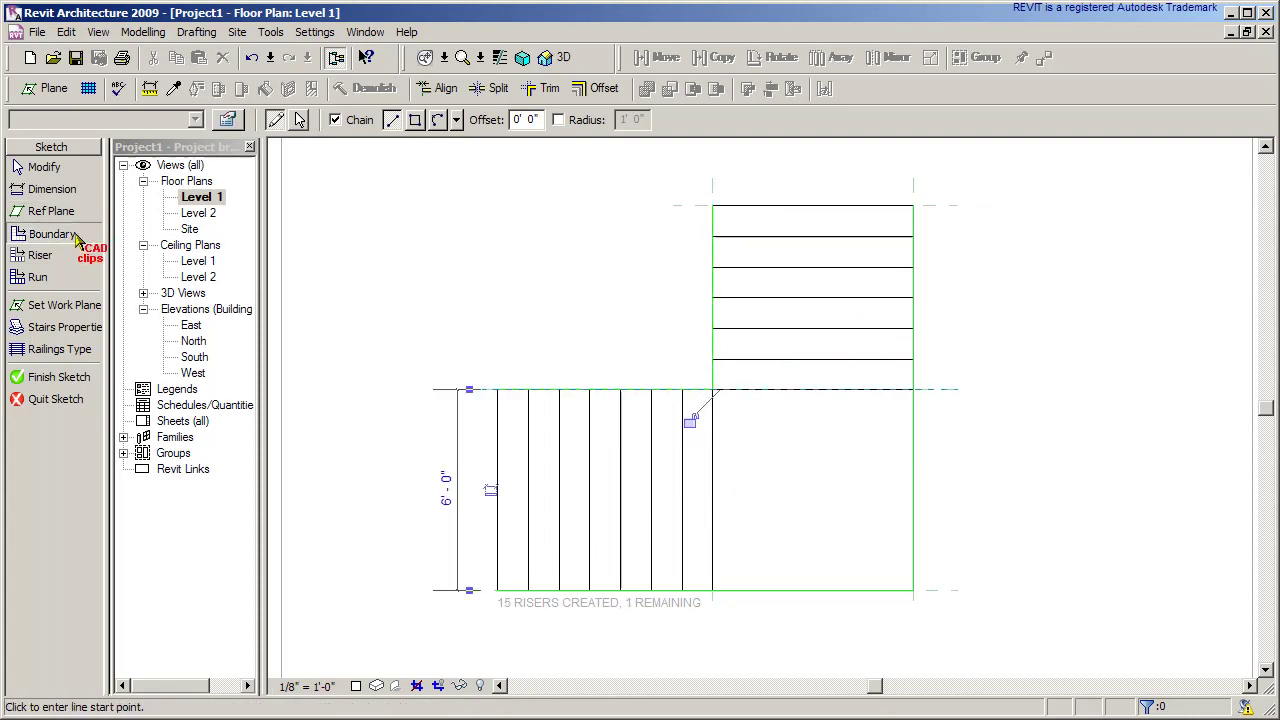
{"action": "key", "text": "Escape"}
{"action": "key", "text": "Escape"}
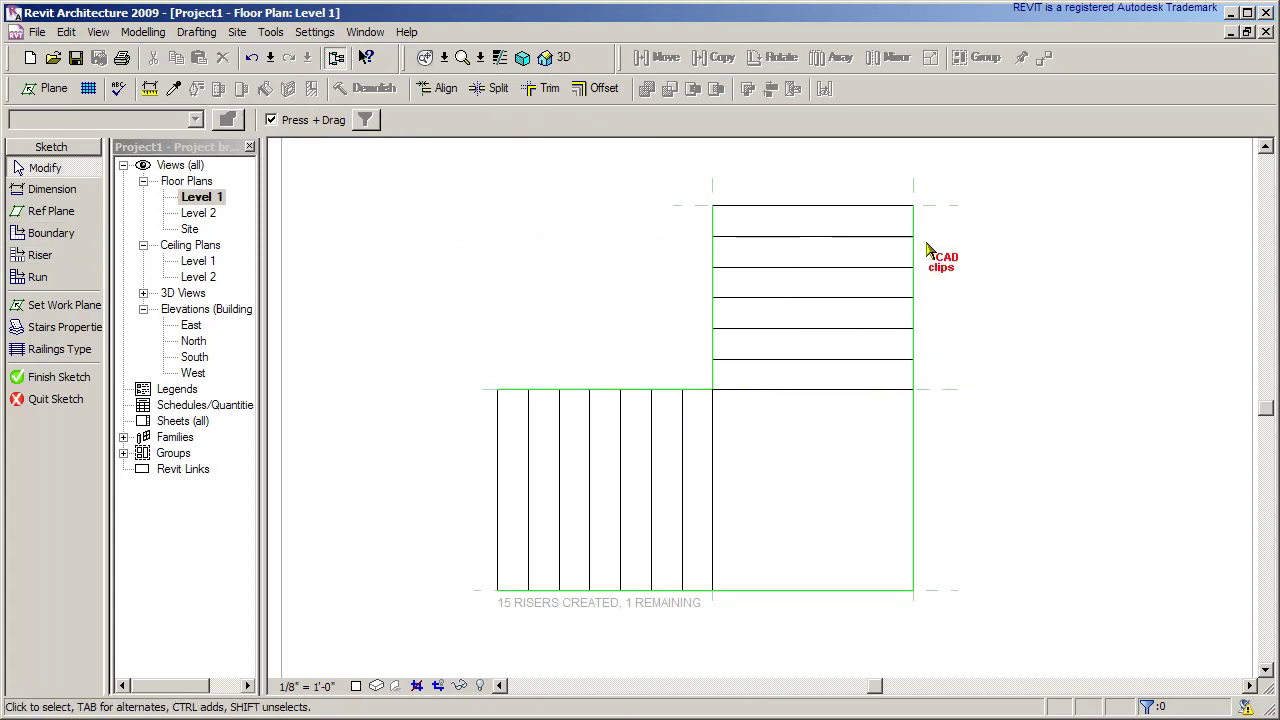
{"action": "left_click", "coordinate": [913, 205]}
{"action": "left_click_drag", "start_coordinate": [913, 197], "coordinate": [1038, 235]}
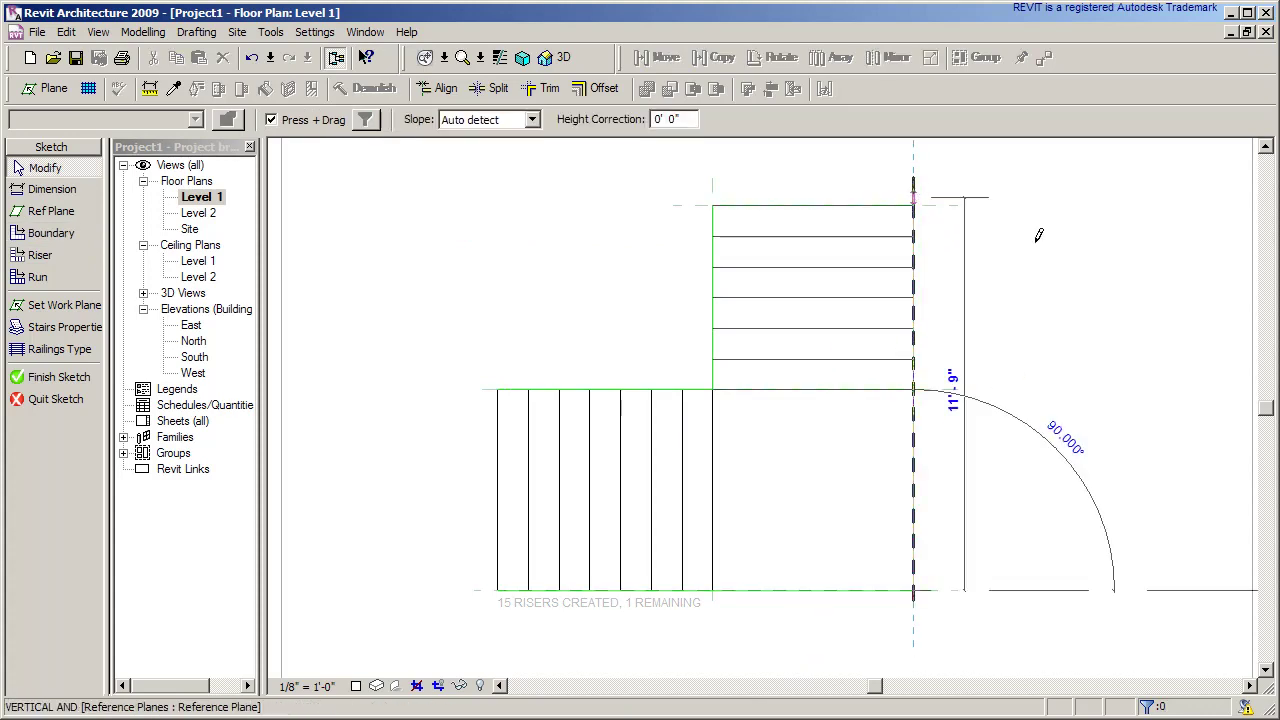
{"action": "key", "text": "Escape"}
{"action": "left_click", "coordinate": [913, 215]}
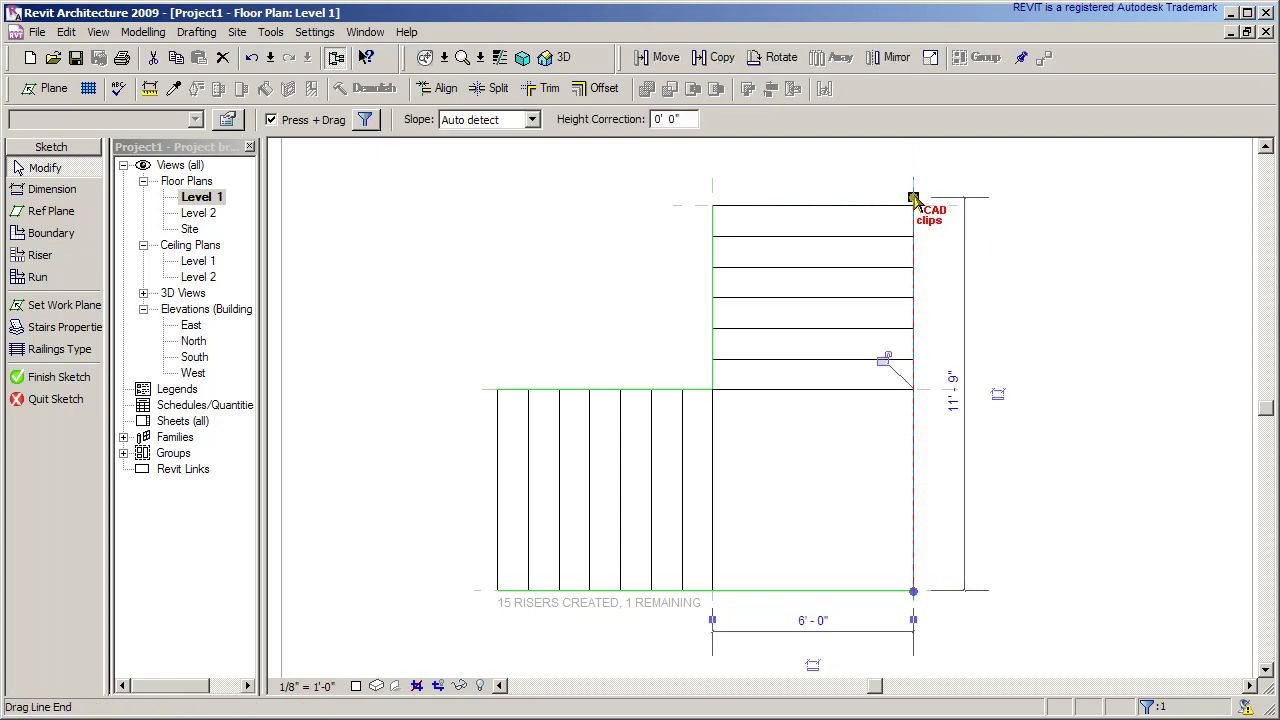
{"action": "left_click_drag", "start_coordinate": [913, 197], "coordinate": [914, 197]}
{"action": "key", "text": "Escape"}
{"action": "key", "text": "Escape"}
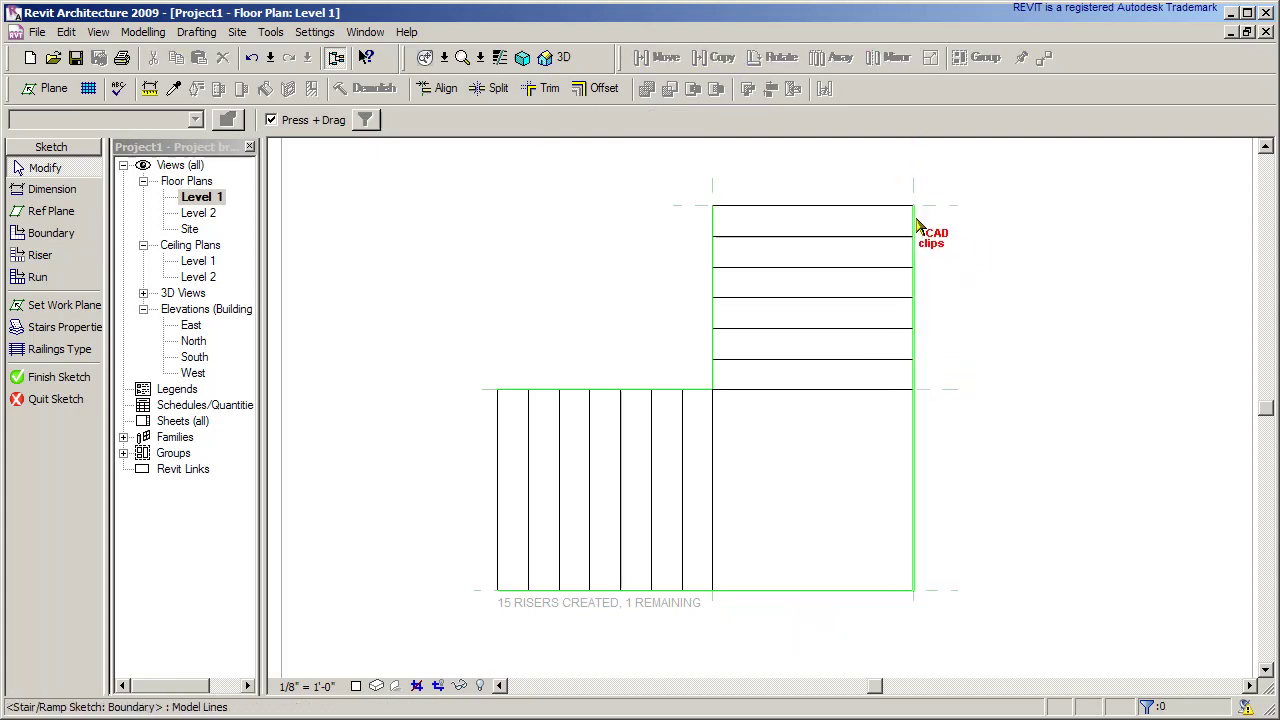
{"action": "left_click", "coordinate": [917, 225]}
{"action": "key", "text": "Escape"}
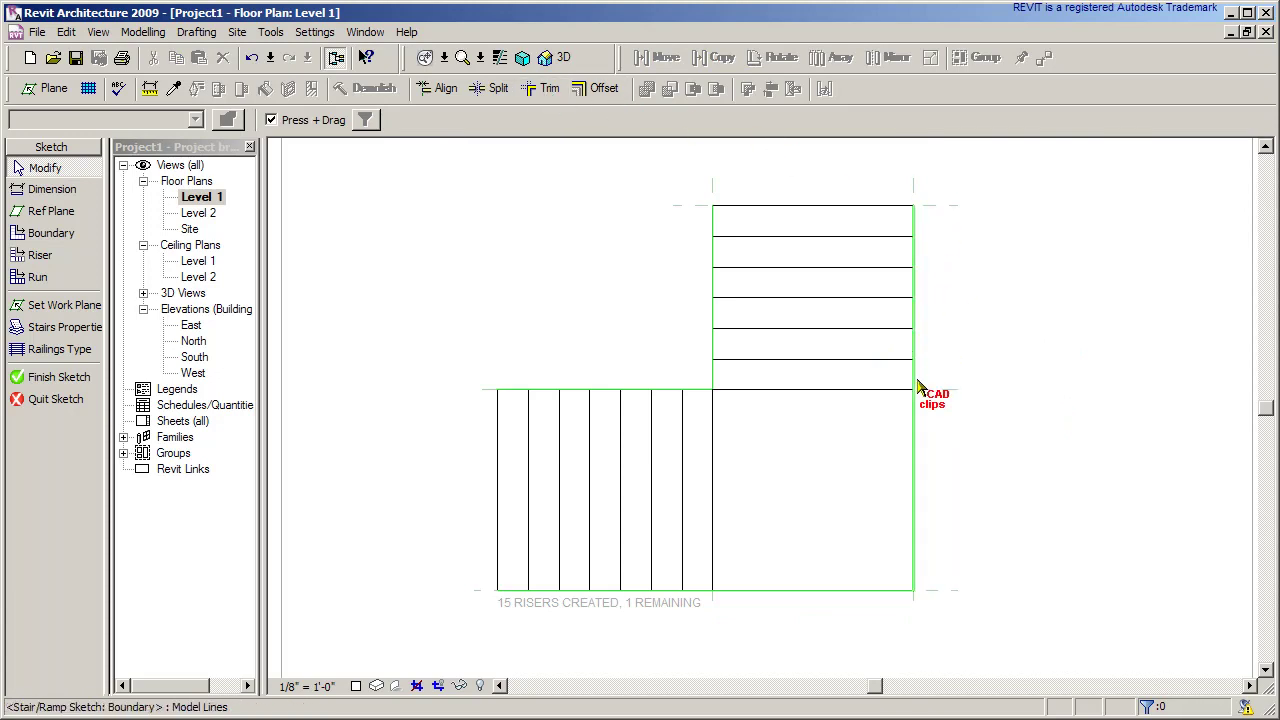
- Split the right boundary at the landing corner and the bottom boundary below the inner corner
{"action": "left_click", "coordinate": [497, 90]}
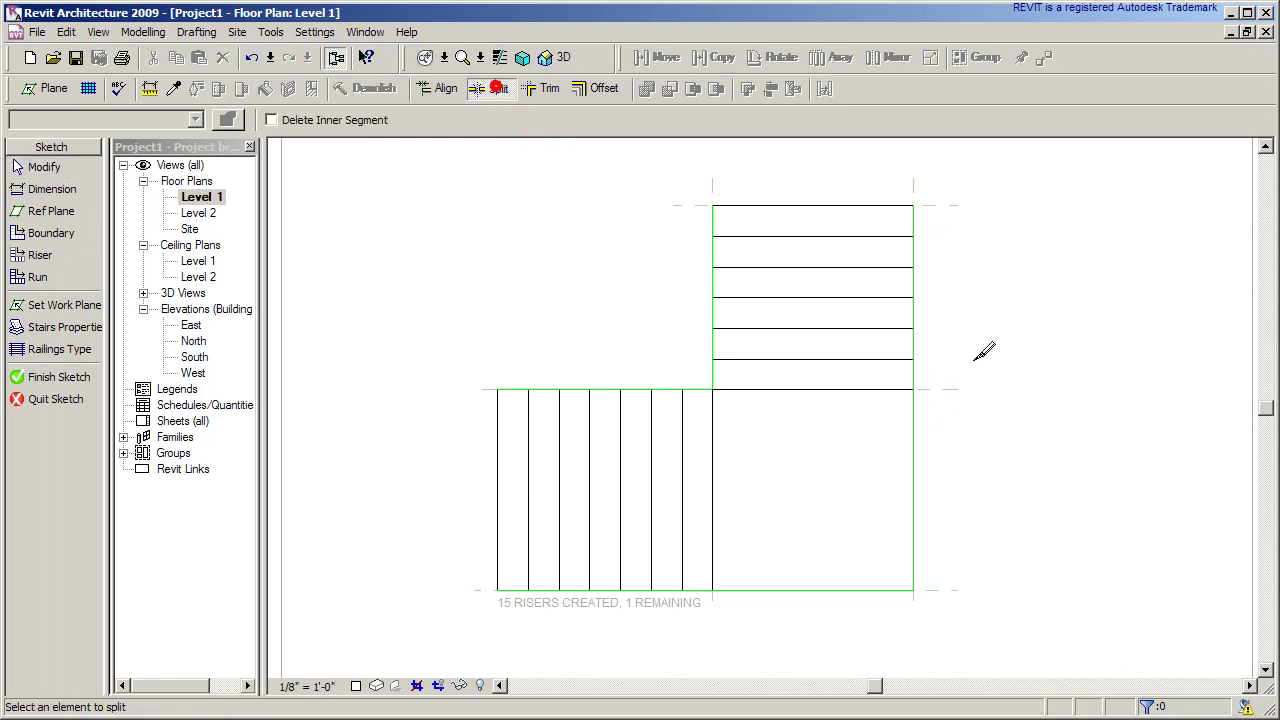
{"action": "left_click", "coordinate": [919, 388]}
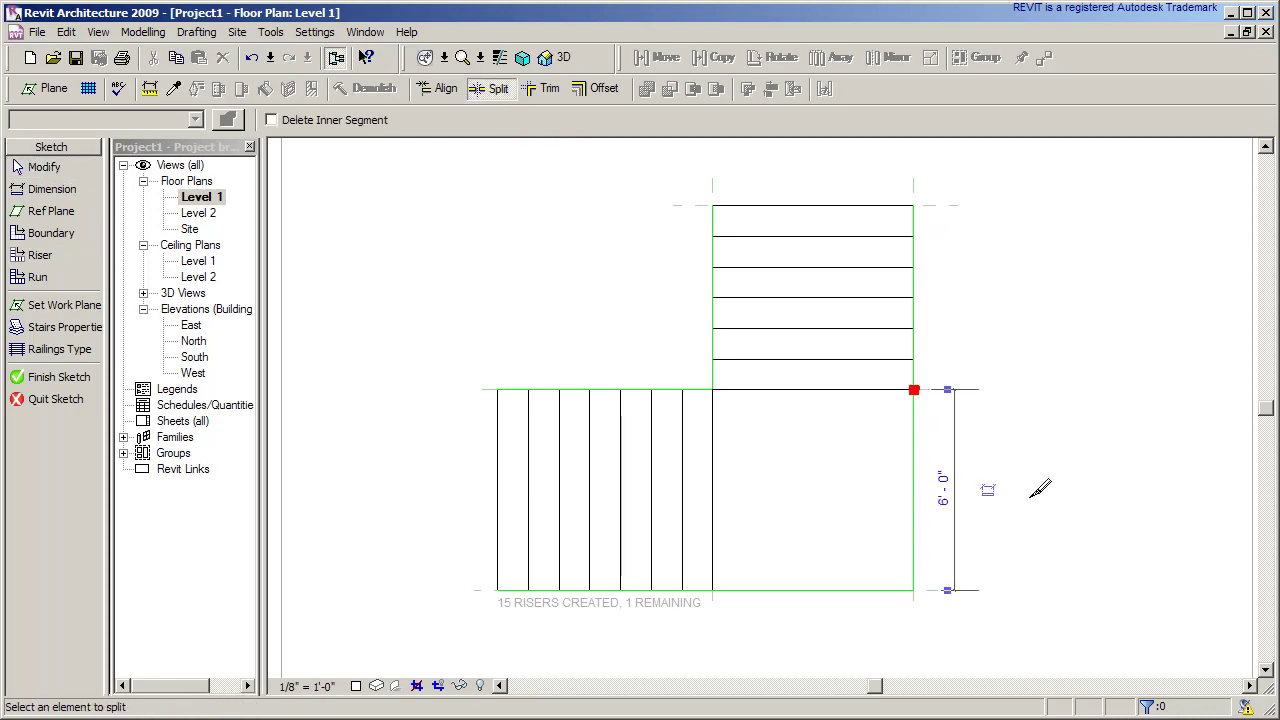
{"action": "left_click", "coordinate": [714, 590]}
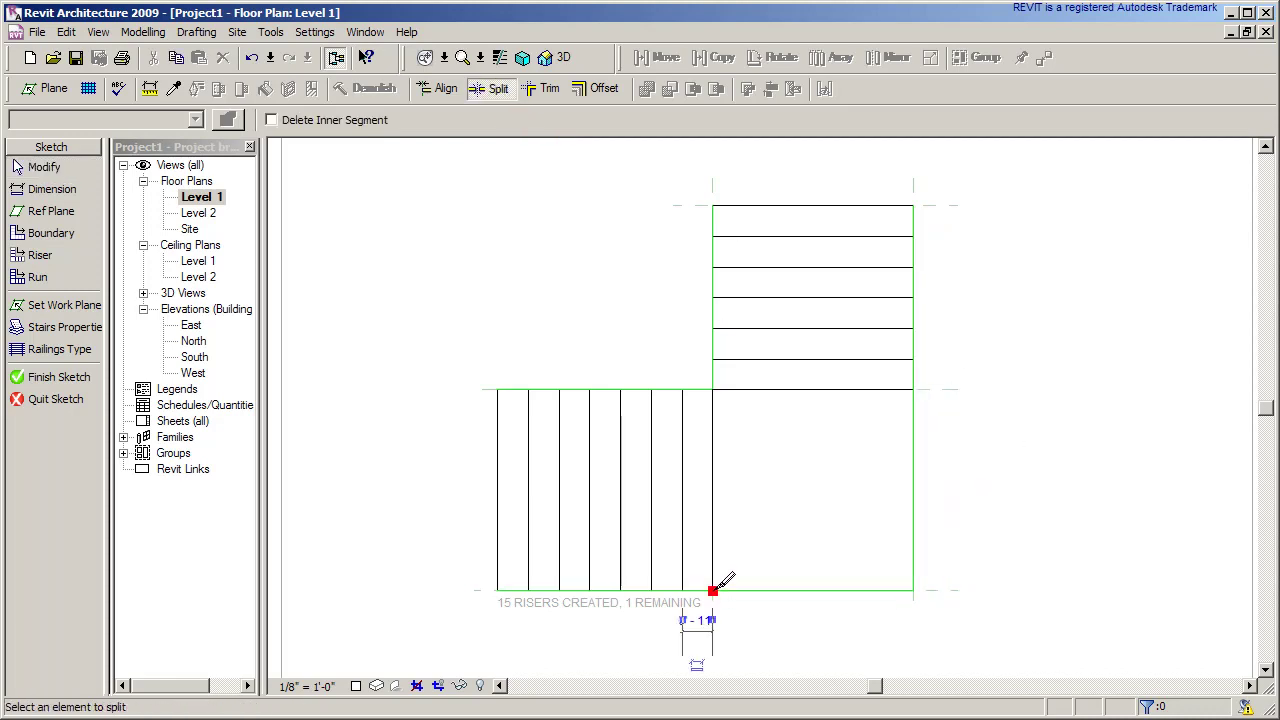
{"action": "left_click", "coordinate": [55, 167]}
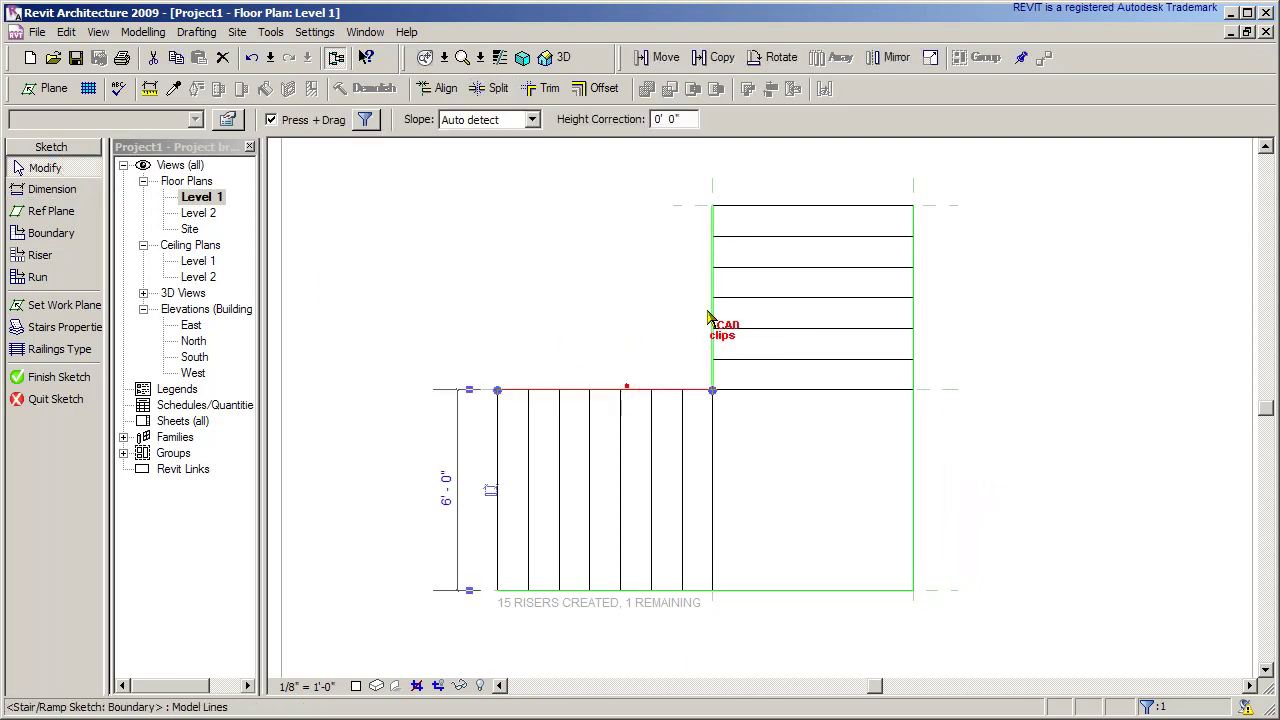
- Select the boundary and riser segments around the corner to verify the splits
{"action": "left_click", "coordinate": [627, 390]}
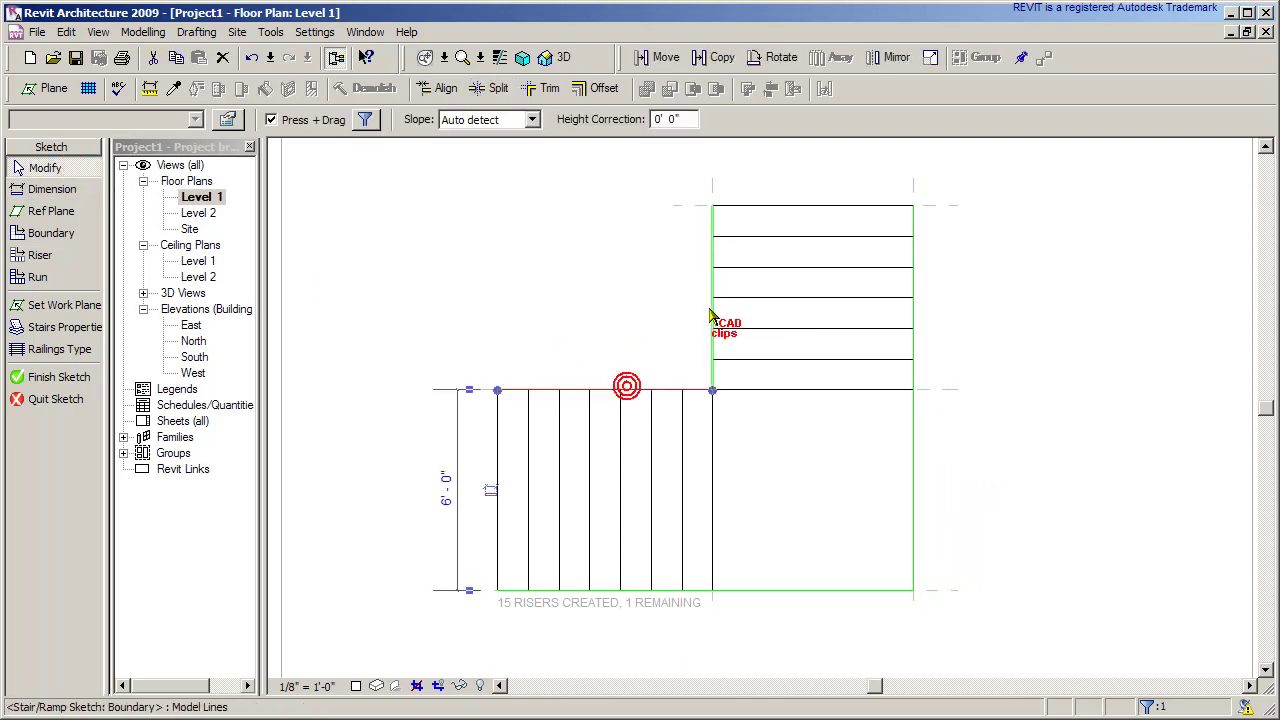
{"action": "left_click", "coordinate": [913, 361]}
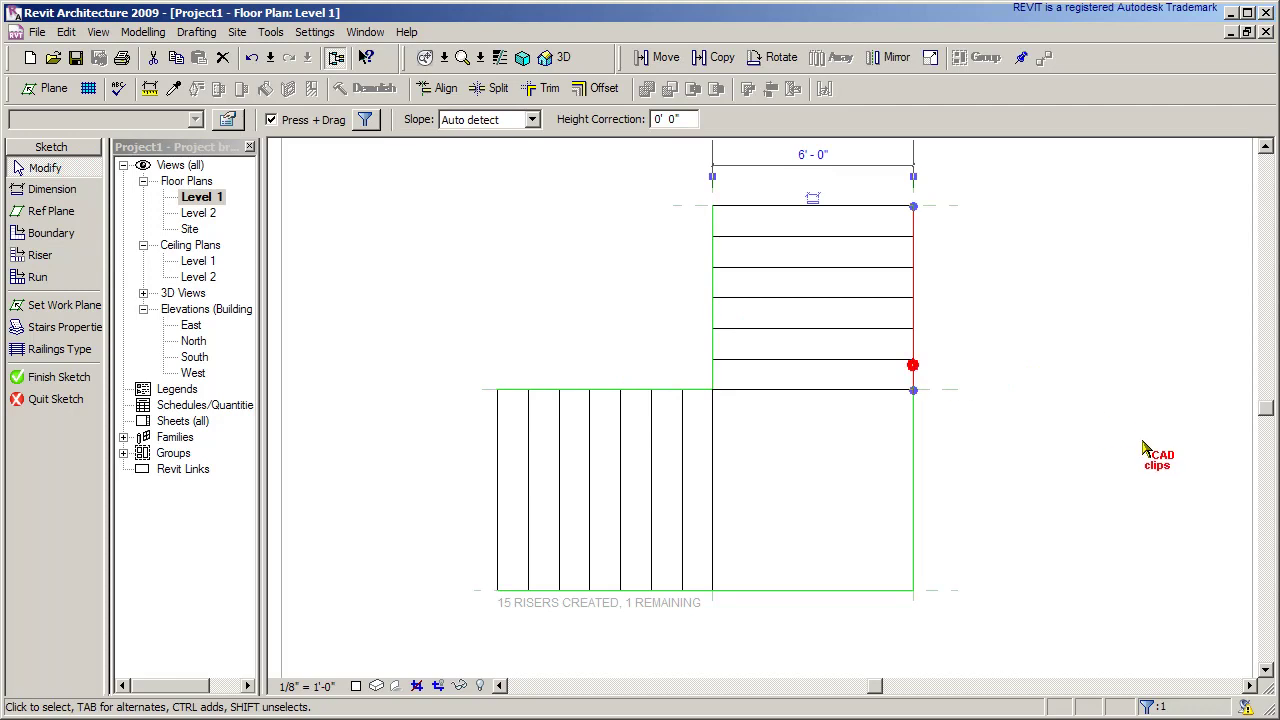
{"action": "left_click", "coordinate": [780, 591]}
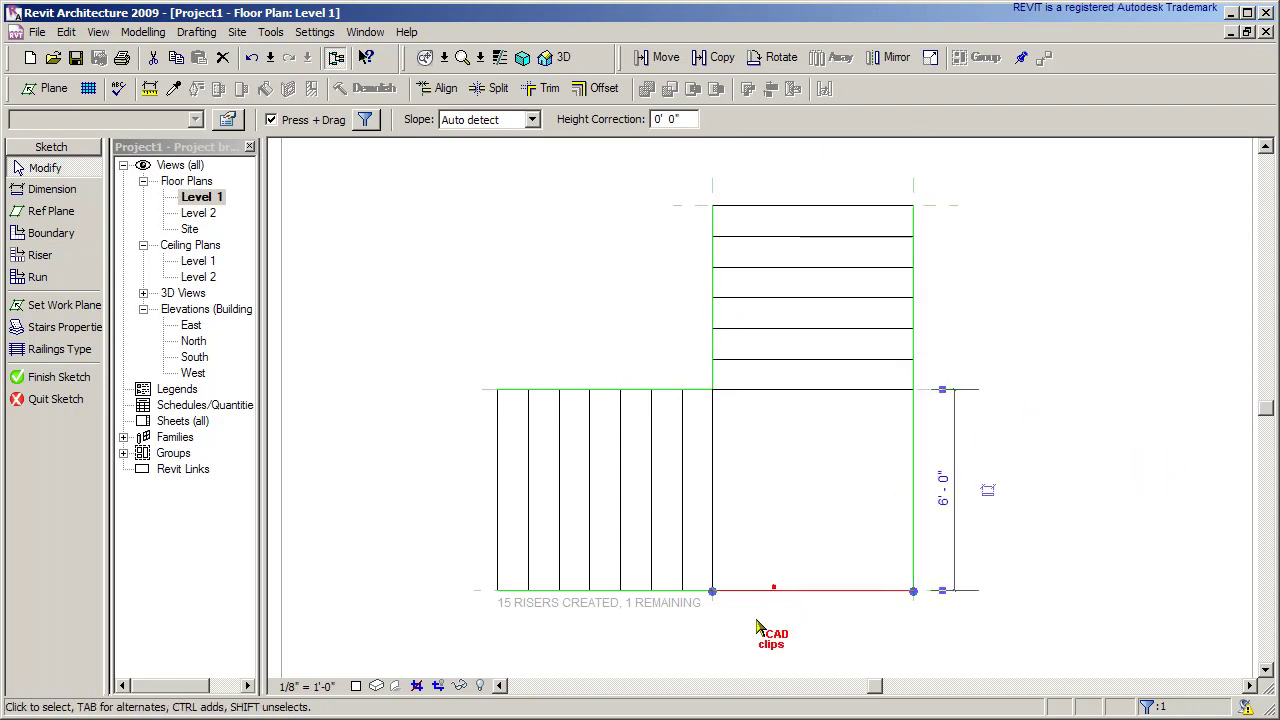
{"action": "left_click", "coordinate": [706, 591]}
{"action": "left_click", "coordinate": [741, 487]}
{"action": "key", "text": "Escape"}
{"action": "scroll", "coordinate": [741, 424], "scroll_direction": "up", "scroll_amount": 5}
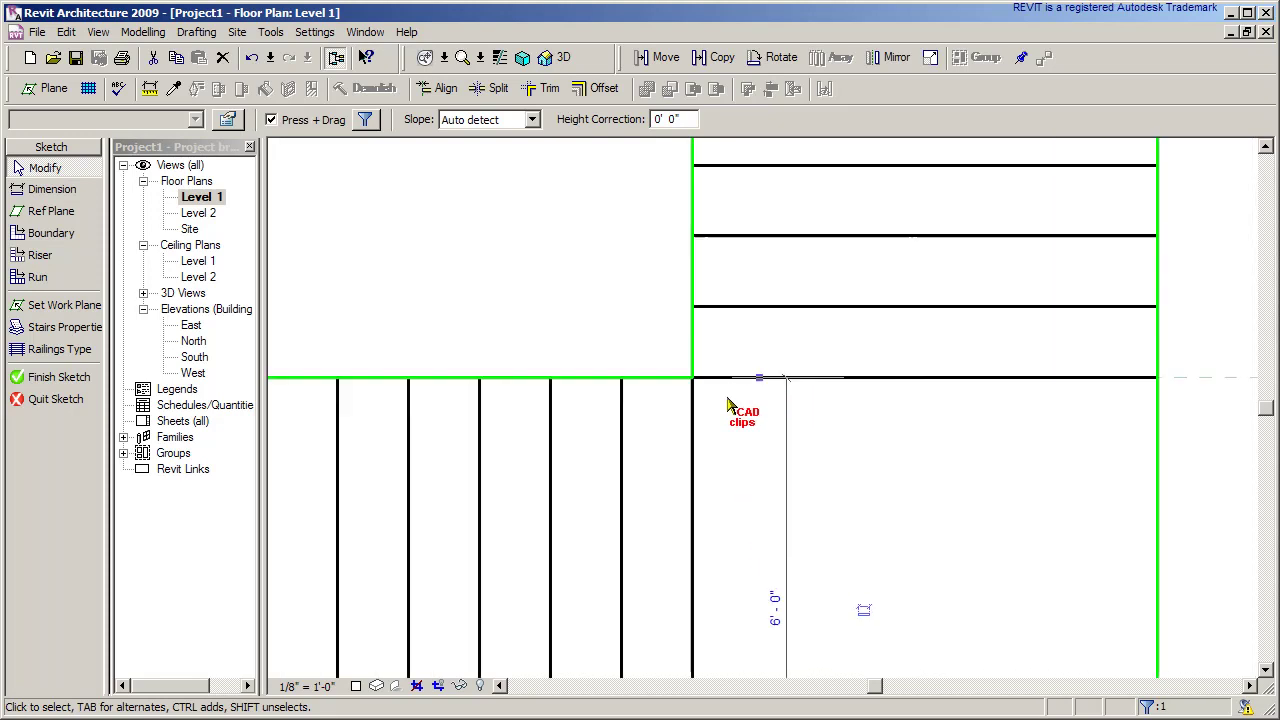
{"action": "key", "text": "Escape"}
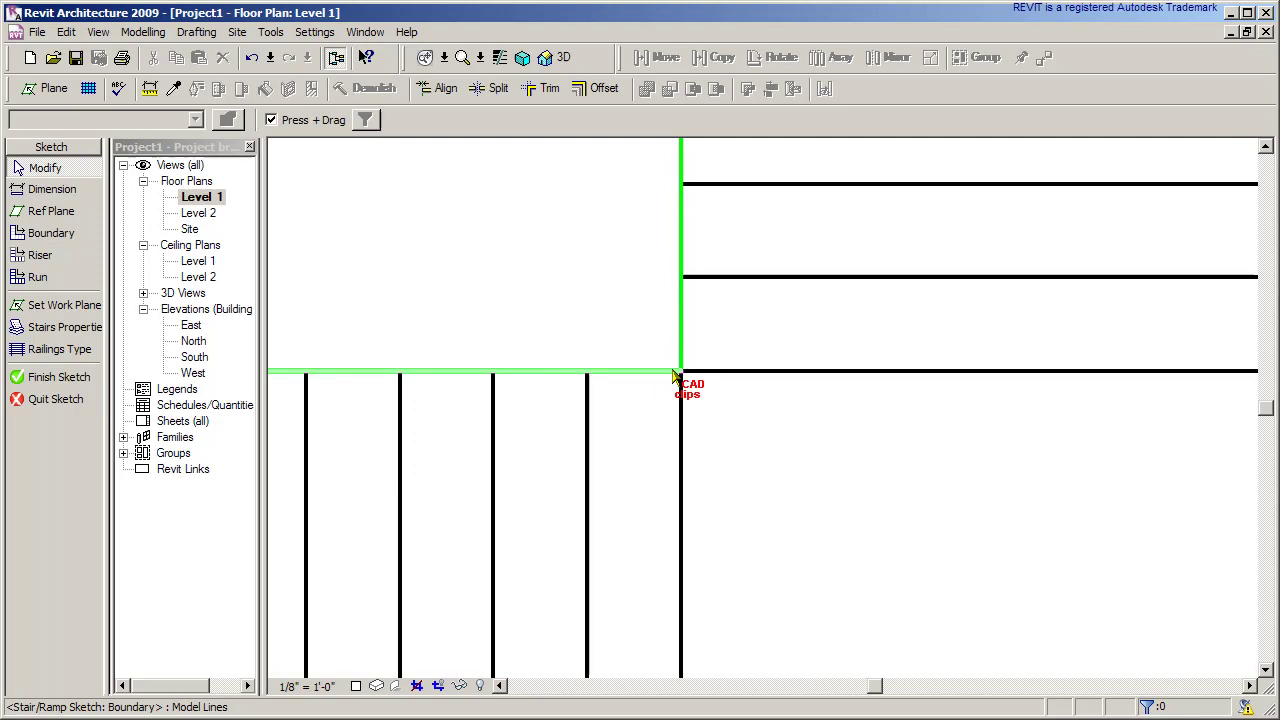
{"action": "scroll", "coordinate": [676, 377], "scroll_direction": "down", "scroll_amount": 4}
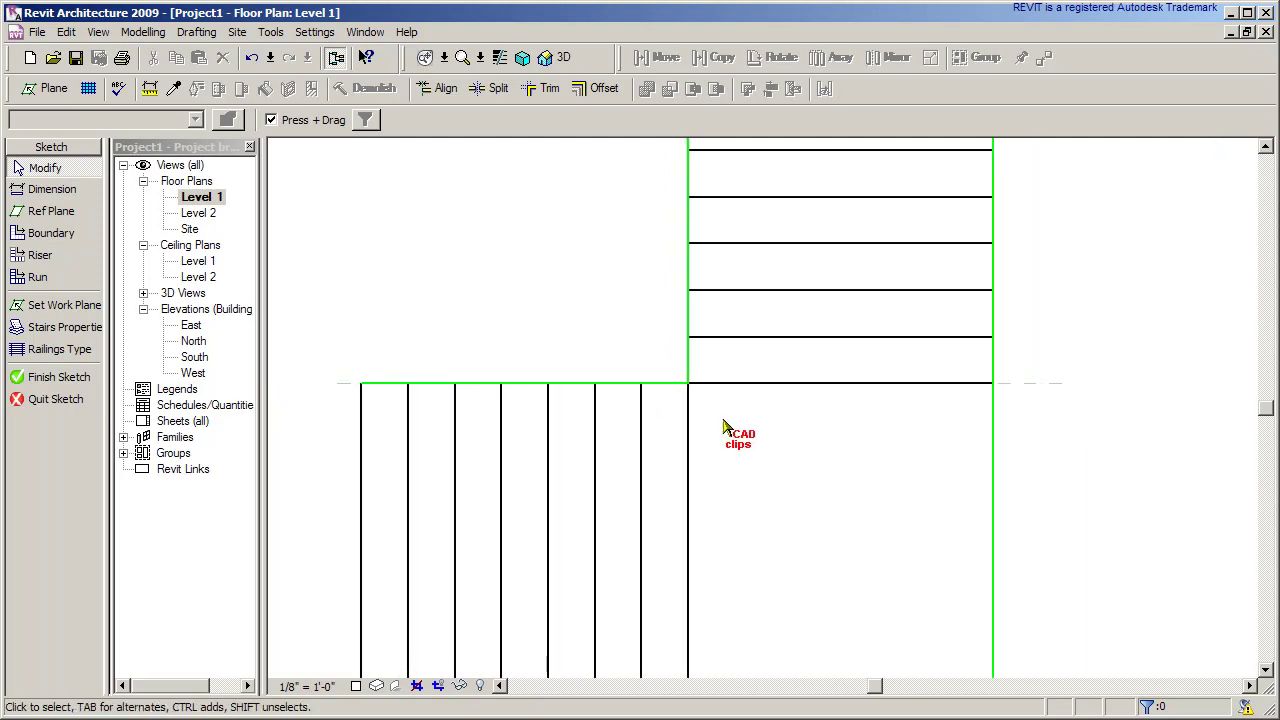
{"action": "scroll", "coordinate": [845, 465], "scroll_direction": "down", "scroll_amount": 2}
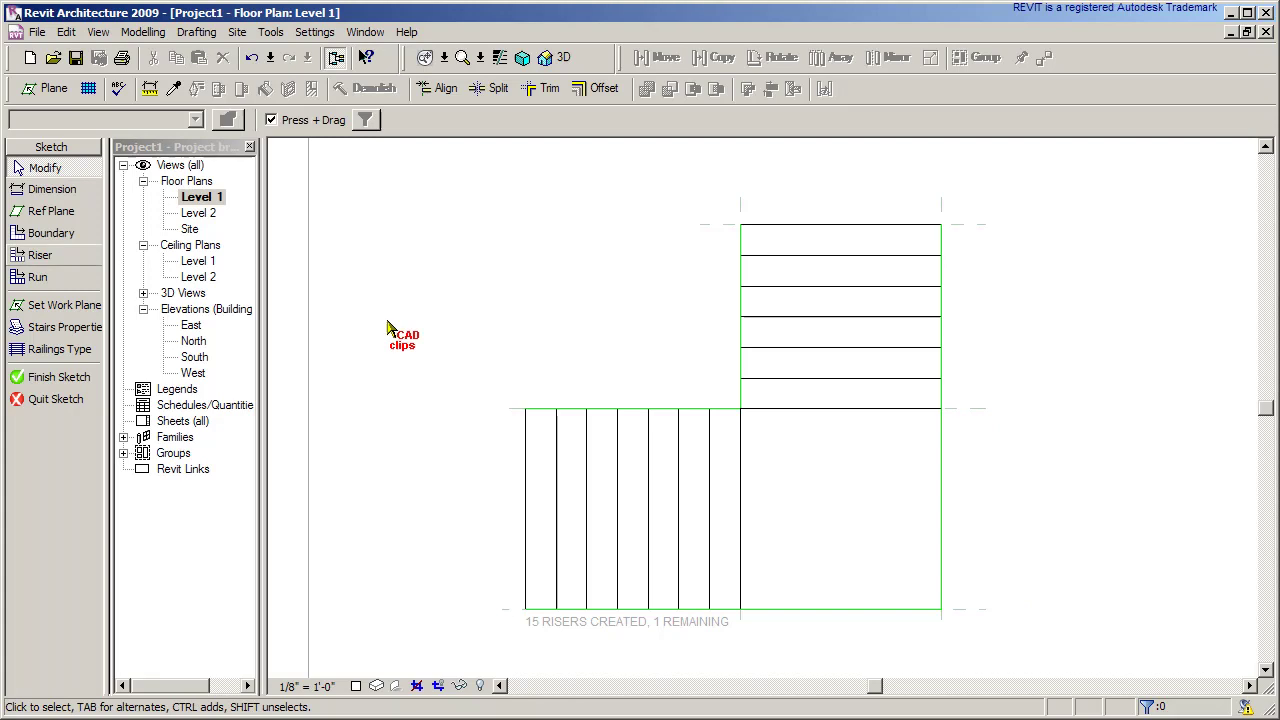
- Draw two diagonal winder risers from the inner corner to the right and bottom boundaries
{"action": "left_click", "coordinate": [45, 256]}
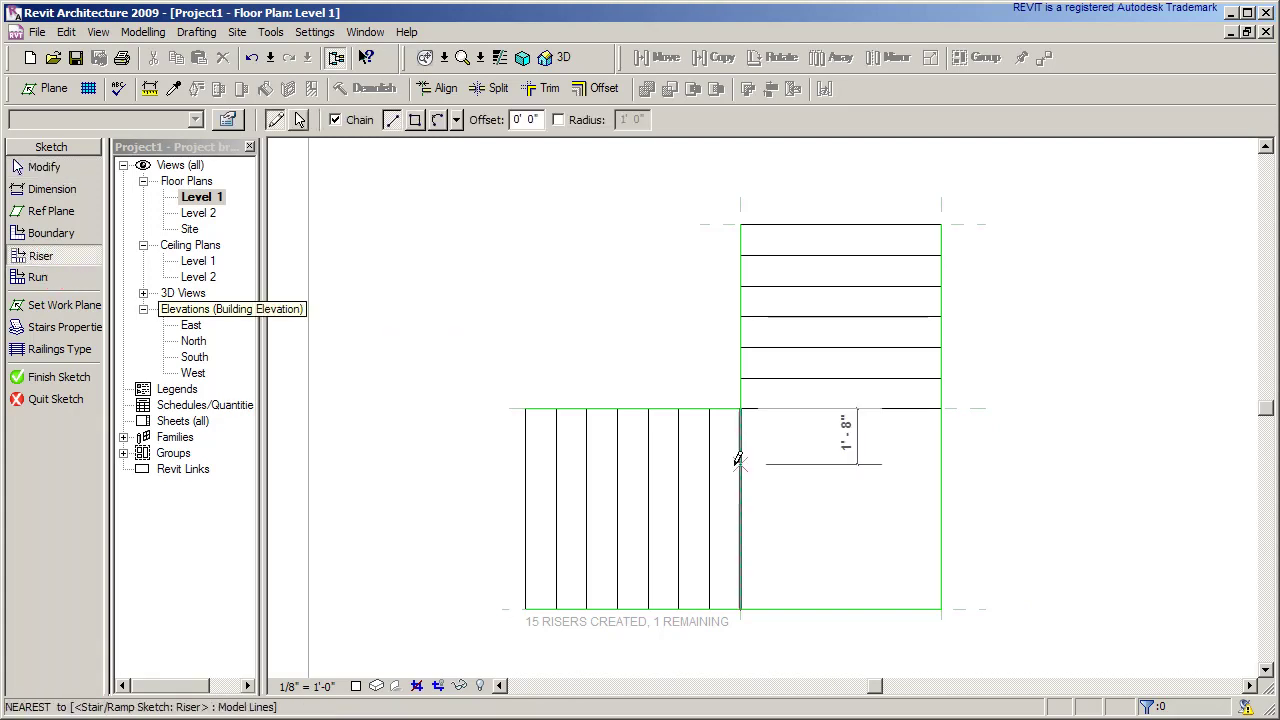
{"action": "left_click", "coordinate": [740, 408]}
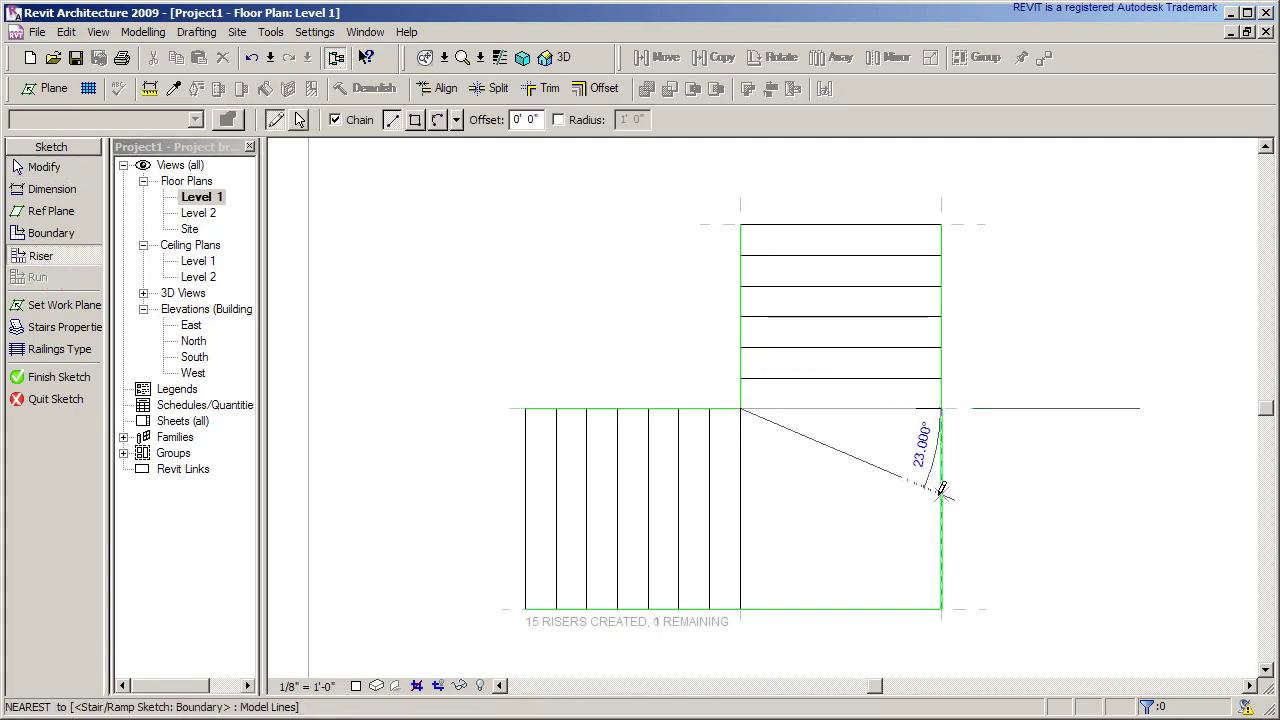
{"action": "left_click", "coordinate": [941, 505]}
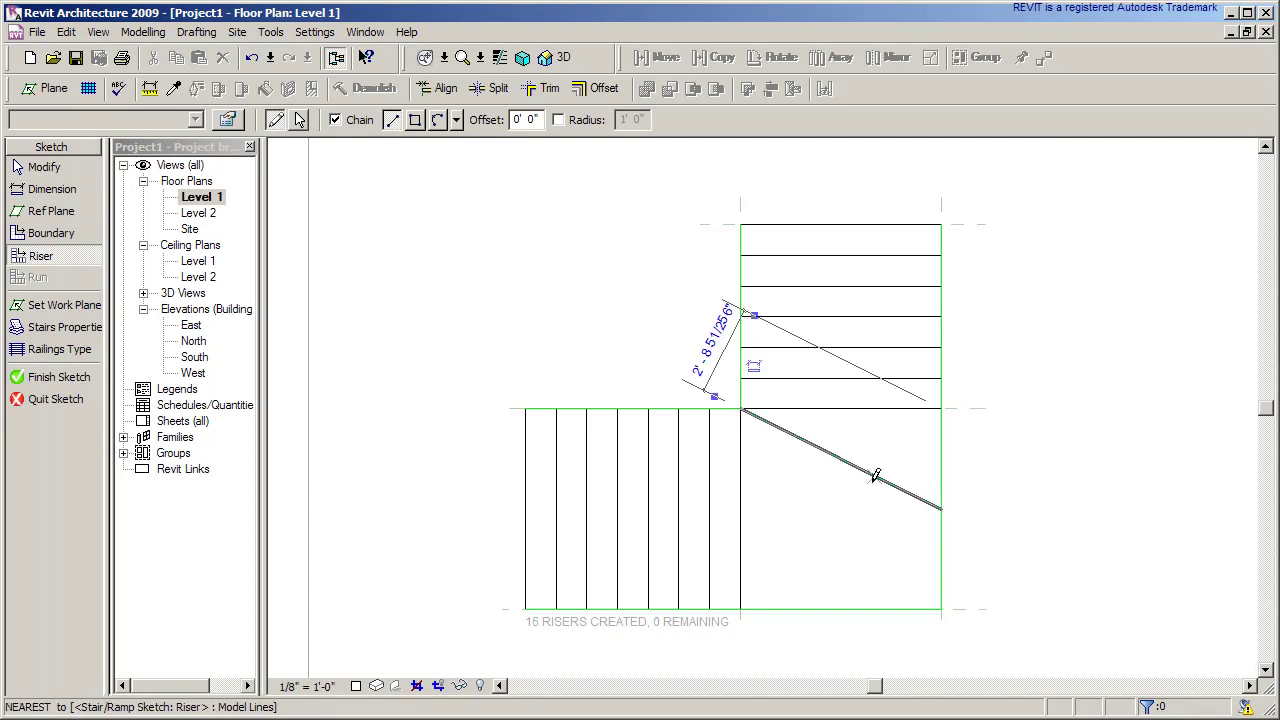
{"action": "left_click", "coordinate": [741, 408]}
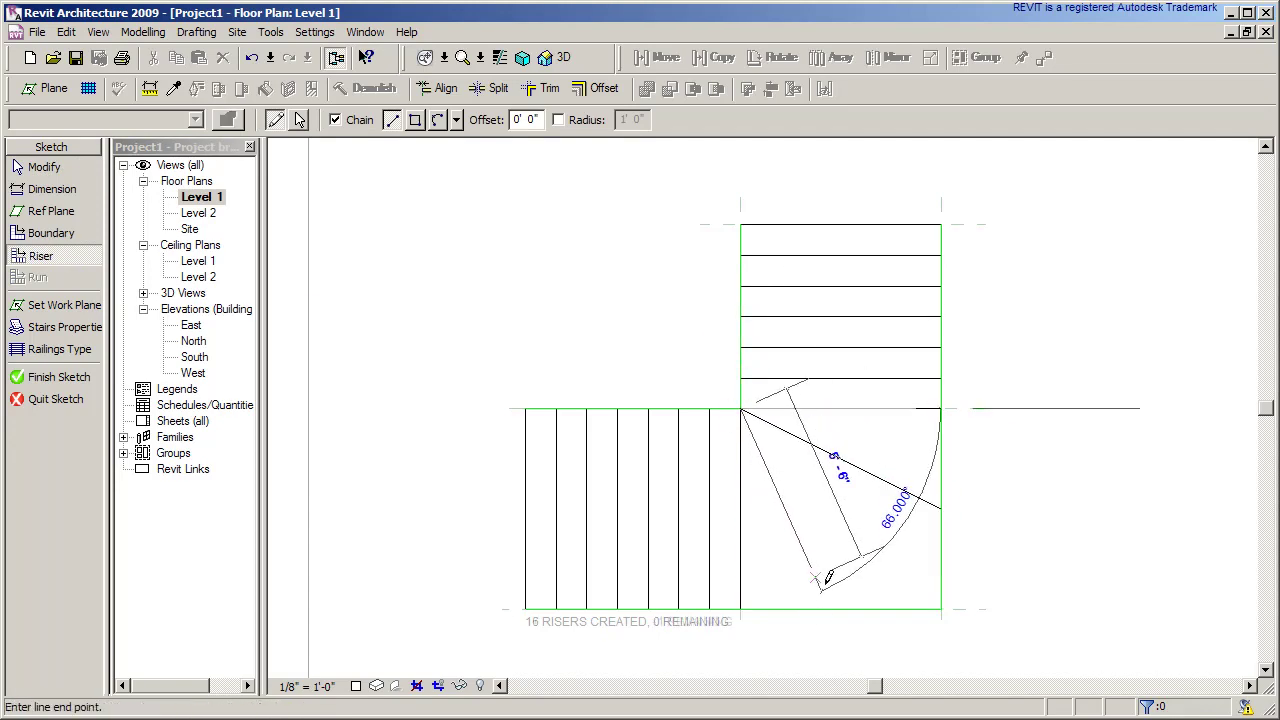
{"action": "left_click", "coordinate": [840, 607]}
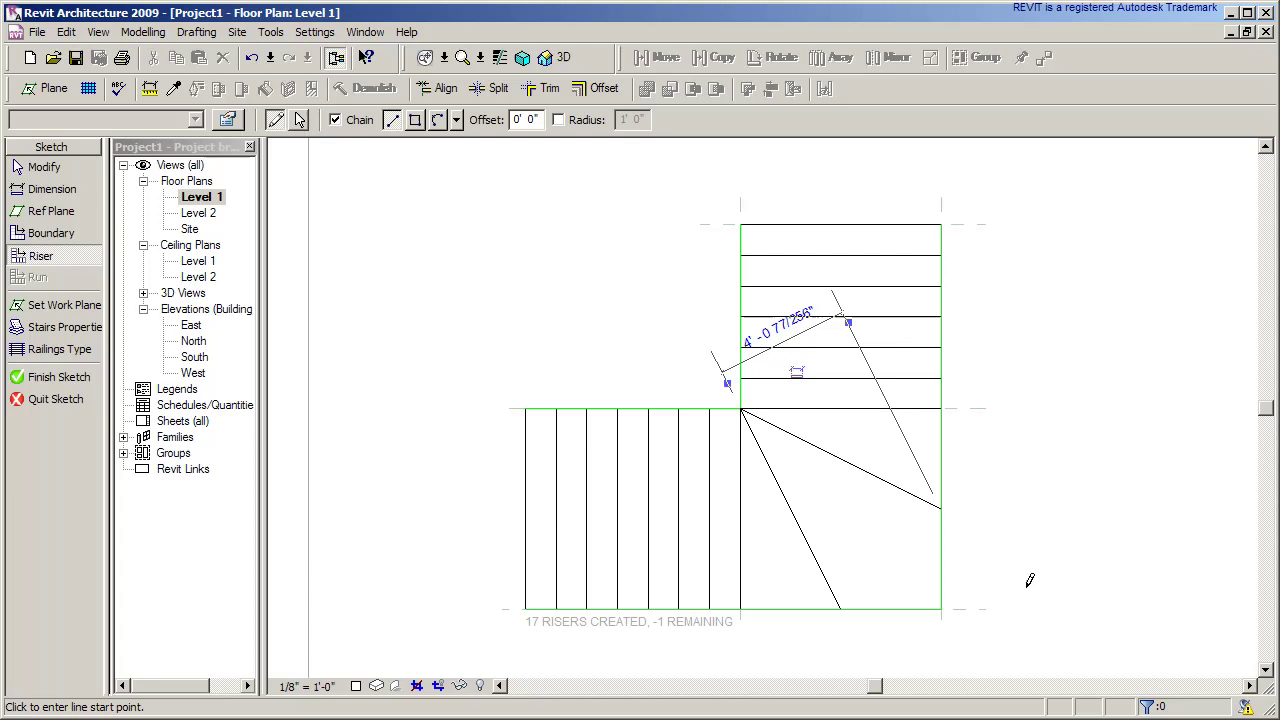
{"action": "key", "text": "Escape"}
{"action": "key", "text": "Escape"}
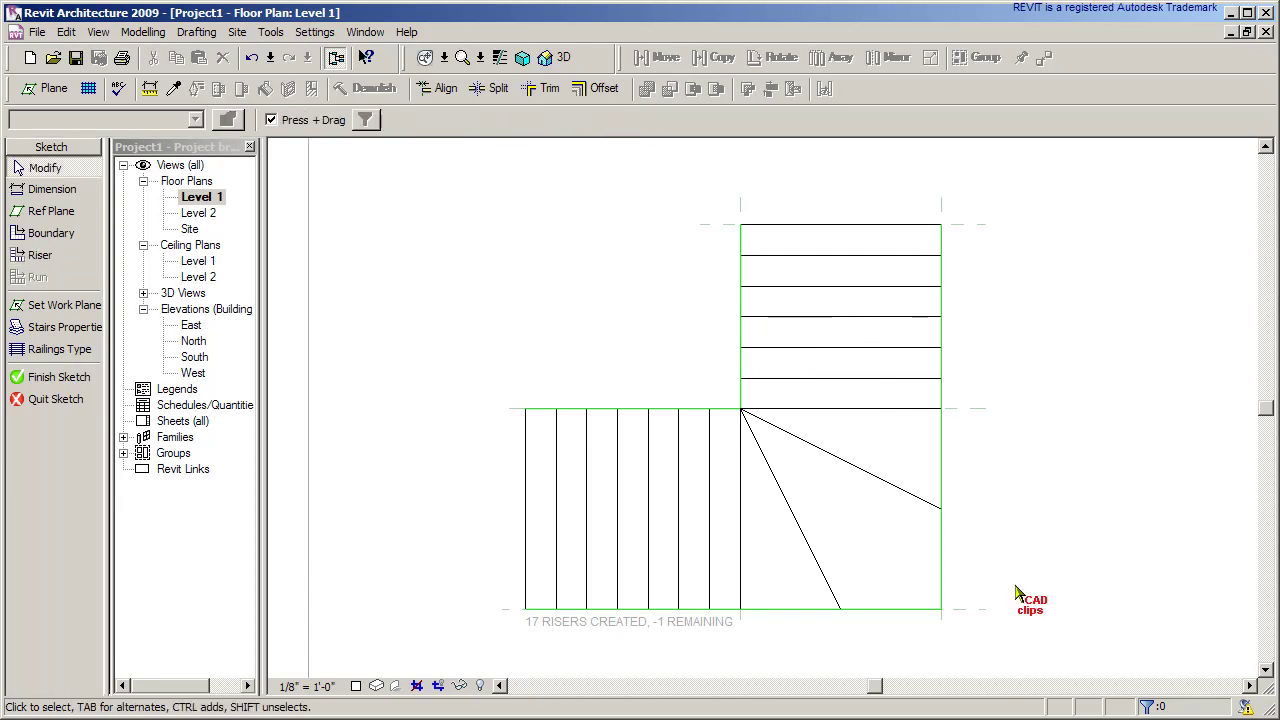
- Orbit the default 3D view to inspect the winder stair sketch
{"action": "left_click", "coordinate": [566, 58]}
{"action": "scroll", "coordinate": [966, 425], "scroll_direction": "down", "scroll_amount": 2}
{"action": "mouse_move", "coordinate": [940, 553]}
{"action": "middle_mouse_down"}
{"action": "mouse_move", "coordinate": [894, 563]}
{"action": "mouse_move", "coordinate": [849, 523]}
{"action": "mouse_move", "coordinate": [889, 526]}
{"action": "middle_mouse_up"}
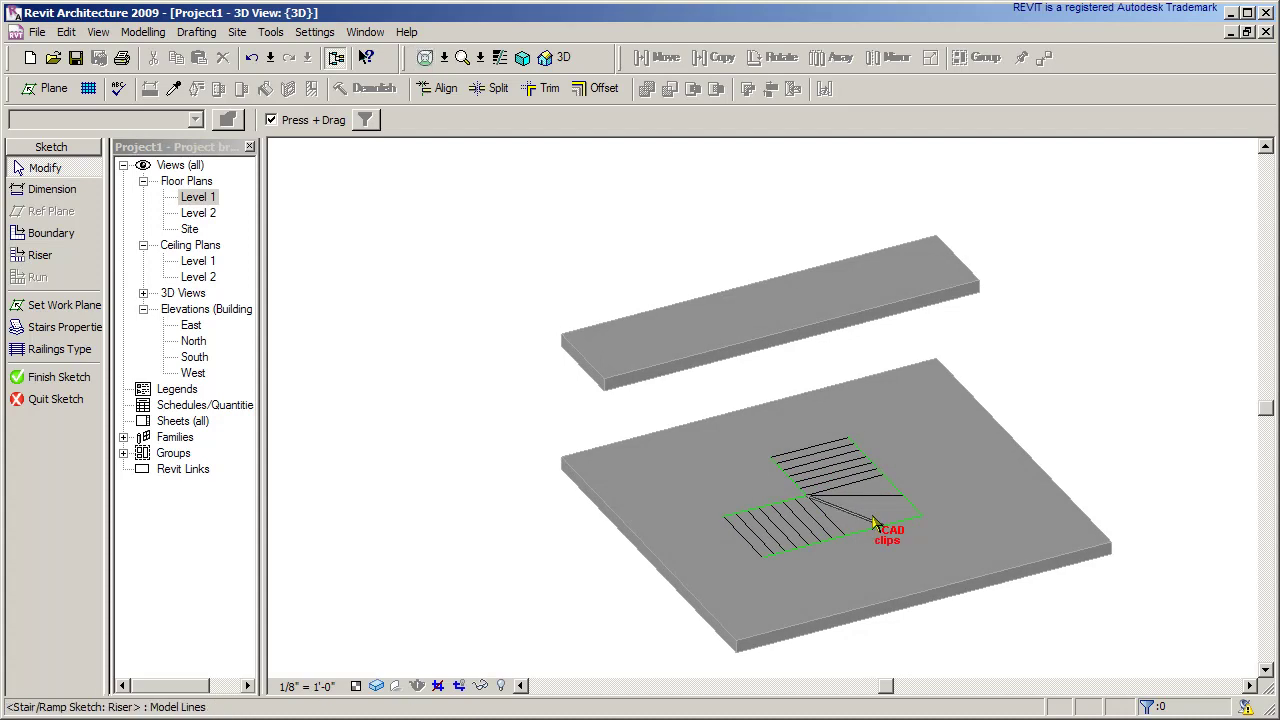
- Open the Level 2 floor plan and zoom to the winder stair sketch
{"action": "double_click", "coordinate": [200, 213]}
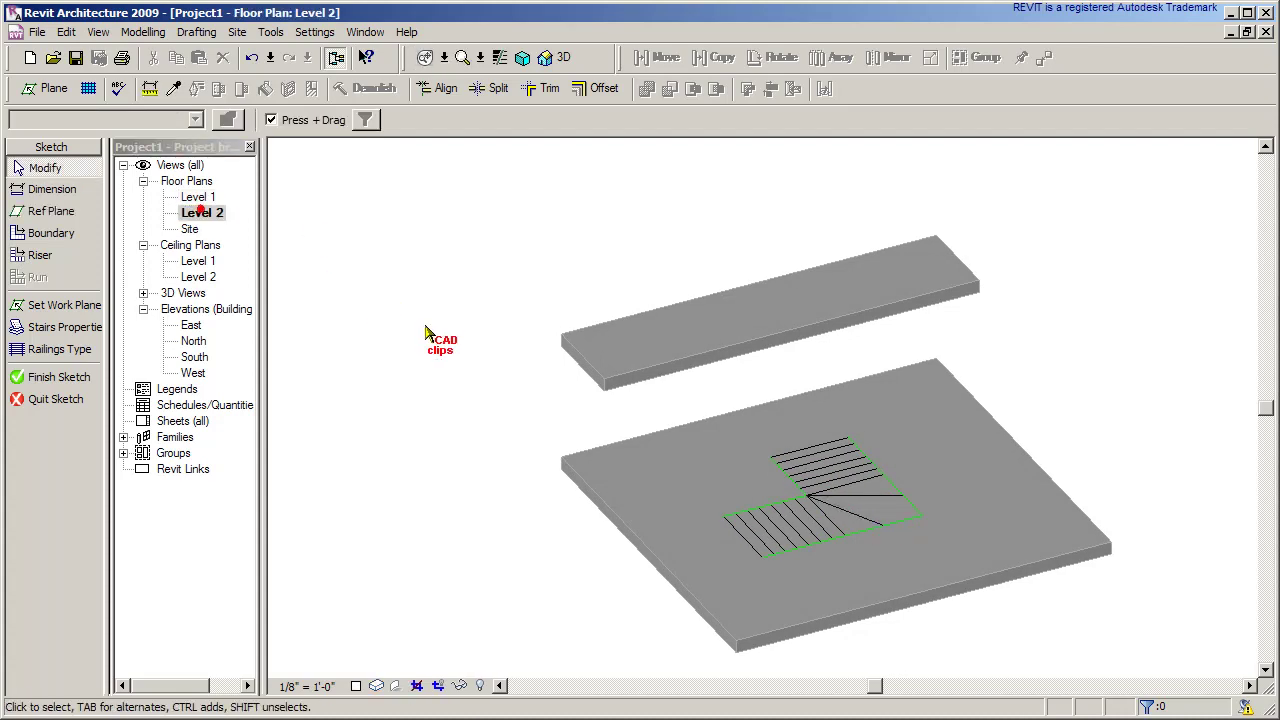
{"action": "mouse_move", "coordinate": [433, 350]}
{"action": "middle_mouse_down"}
{"action": "mouse_move", "coordinate": [911, 451]}
{"action": "mouse_move", "coordinate": [514, 670]}
{"action": "middle_mouse_up"}
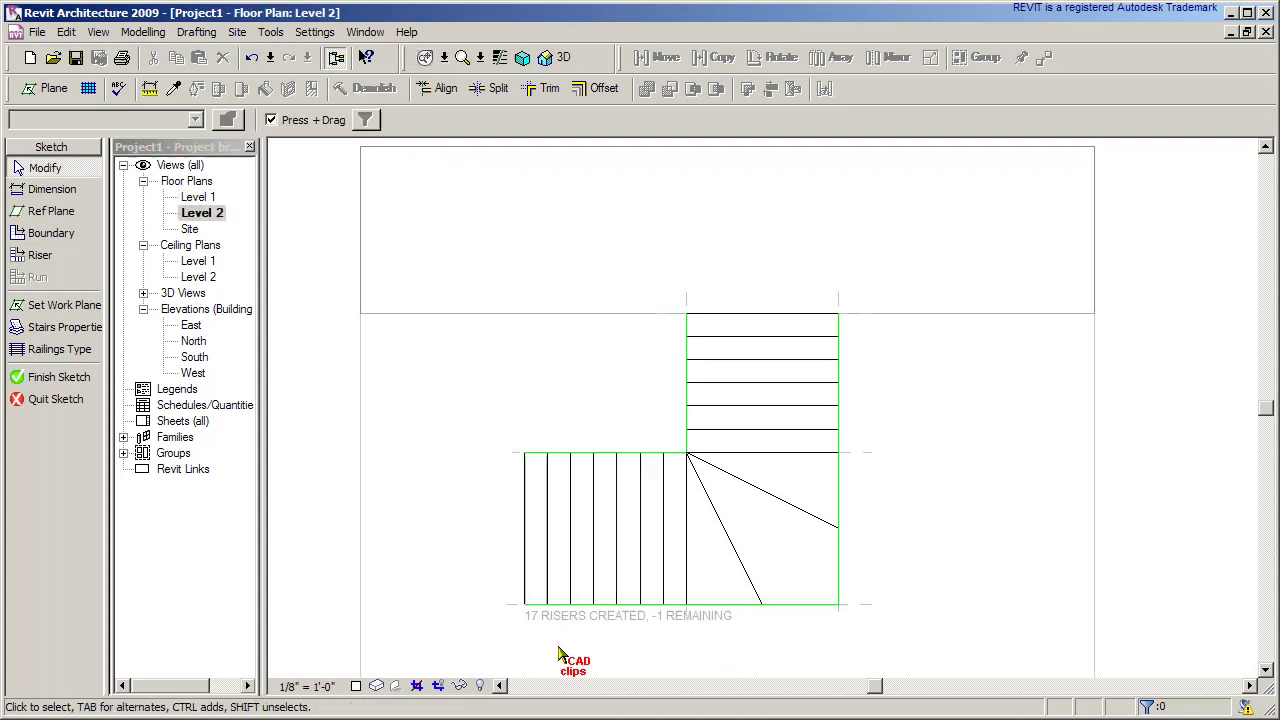
{"action": "scroll", "coordinate": [540, 670], "scroll_direction": "up", "scroll_amount": 2}
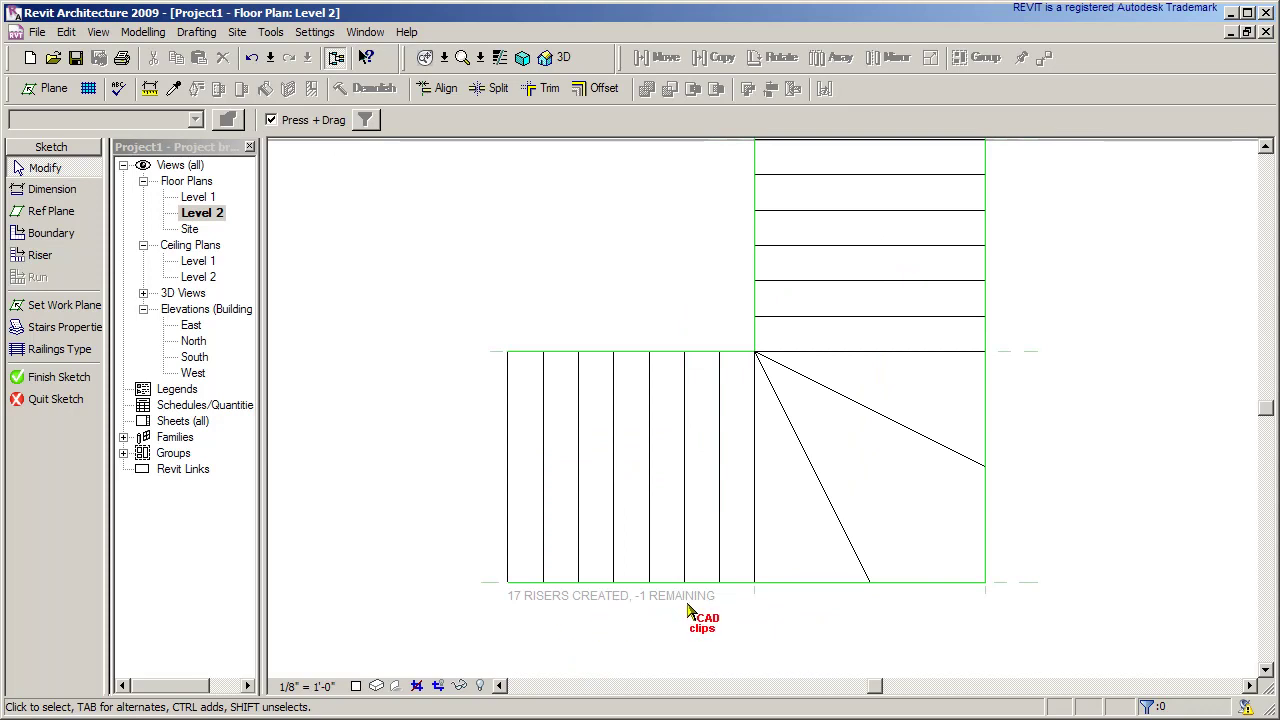
{"action": "scroll", "coordinate": [1114, 552], "scroll_direction": "down", "scroll_amount": 2}
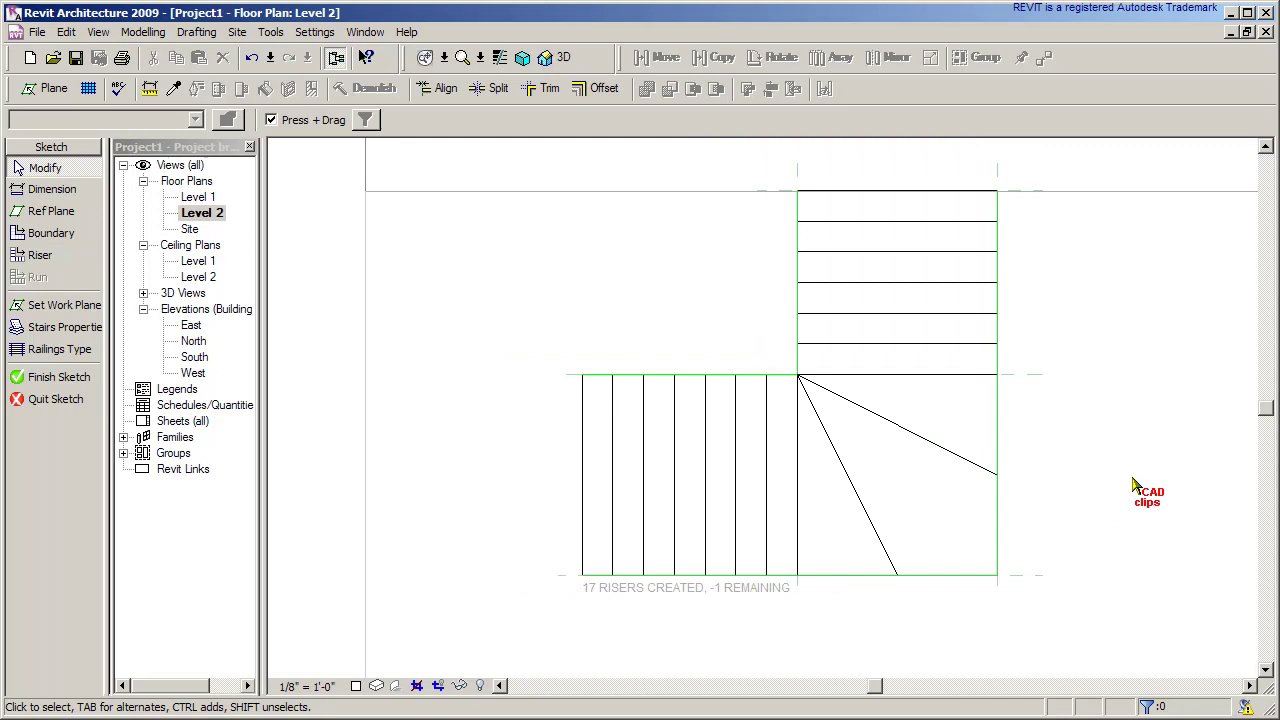
- Delete the extra leftmost riser of the lower run
{"action": "left_click", "coordinate": [584, 445]}
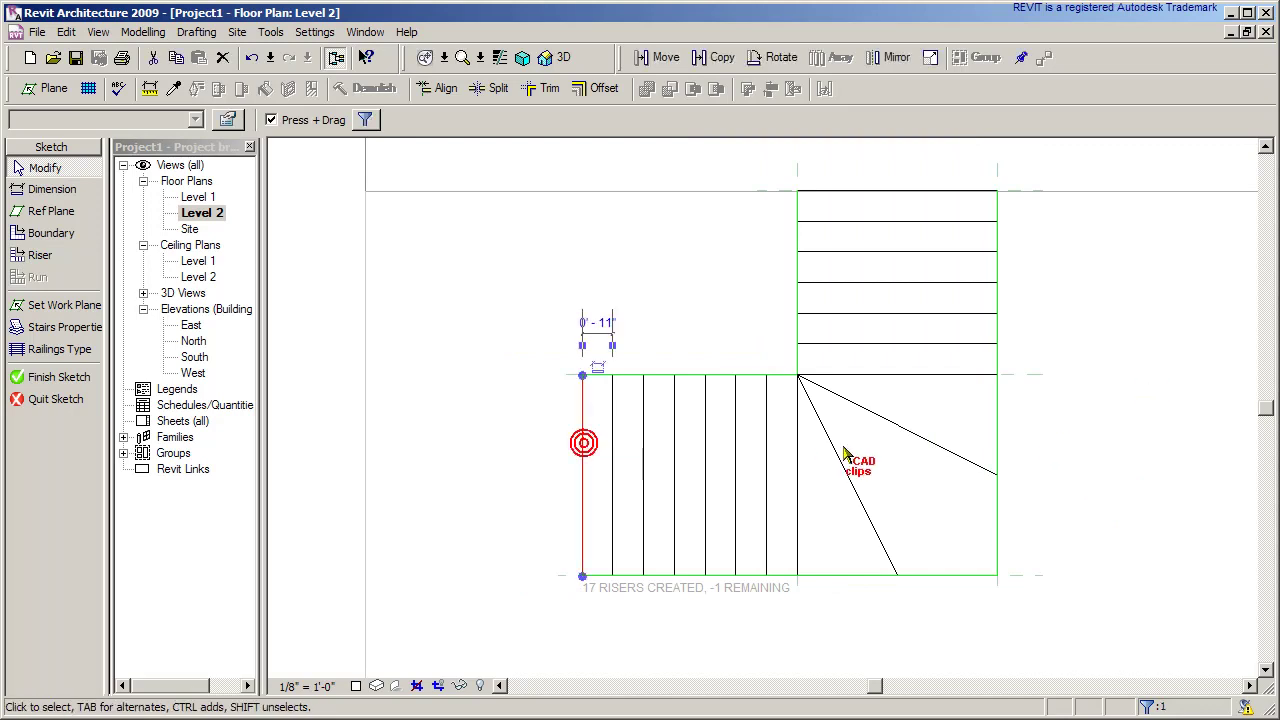
{"action": "key", "text": "Delete"}
{"action": "scroll", "coordinate": [700, 600], "scroll_direction": "up", "scroll_amount": 2}
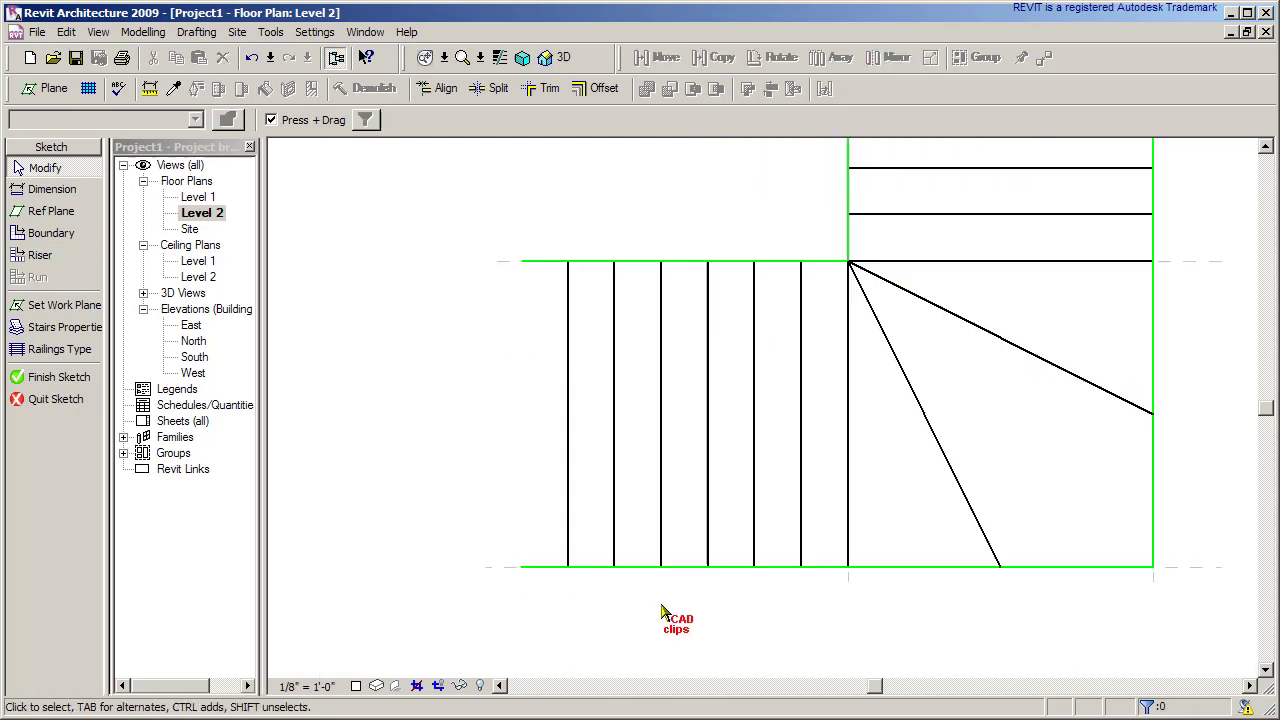
{"action": "scroll", "coordinate": [642, 608], "scroll_direction": "down", "scroll_amount": 1}
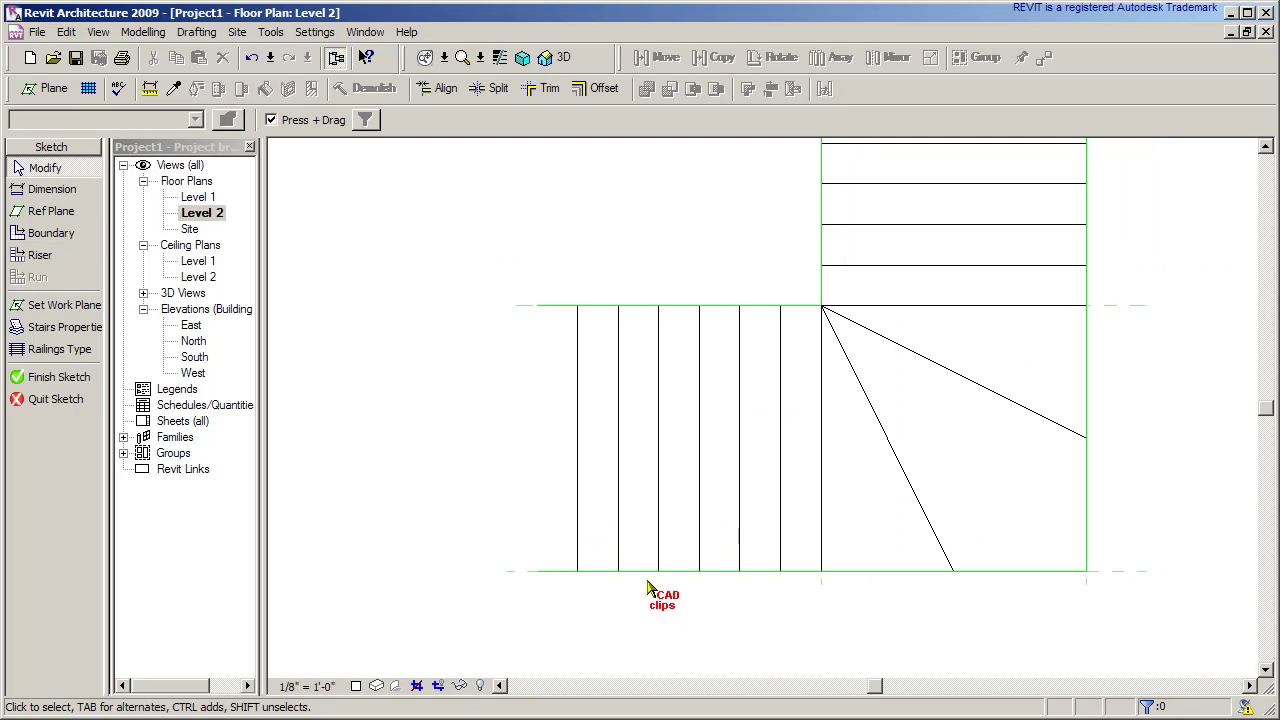
- Shorten the top-left and bottom boundary lines so their left ends meet the first riser
{"action": "left_click", "coordinate": [649, 589]}
{"action": "left_click", "coordinate": [905, 632]}
{"action": "scroll", "coordinate": [884, 622], "scroll_direction": "down", "scroll_amount": 2}
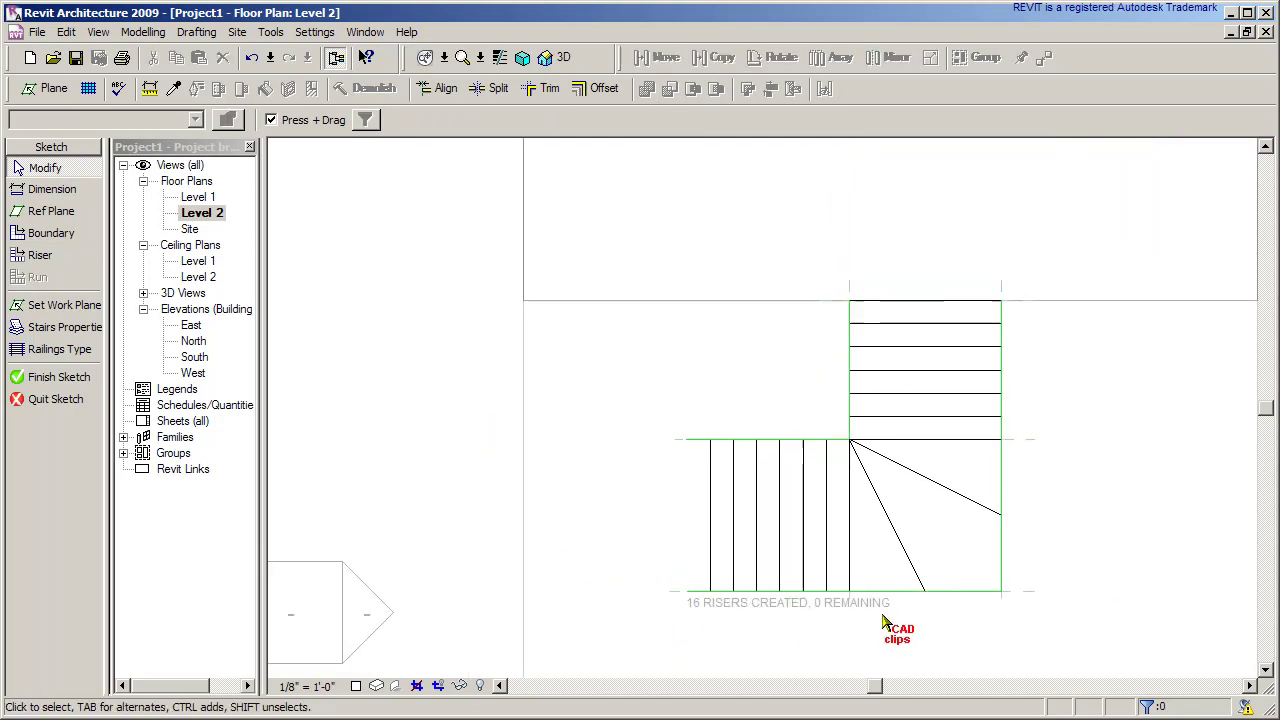
{"action": "middle_click_drag", "start_coordinate": [883, 618], "coordinate": [815, 598]}
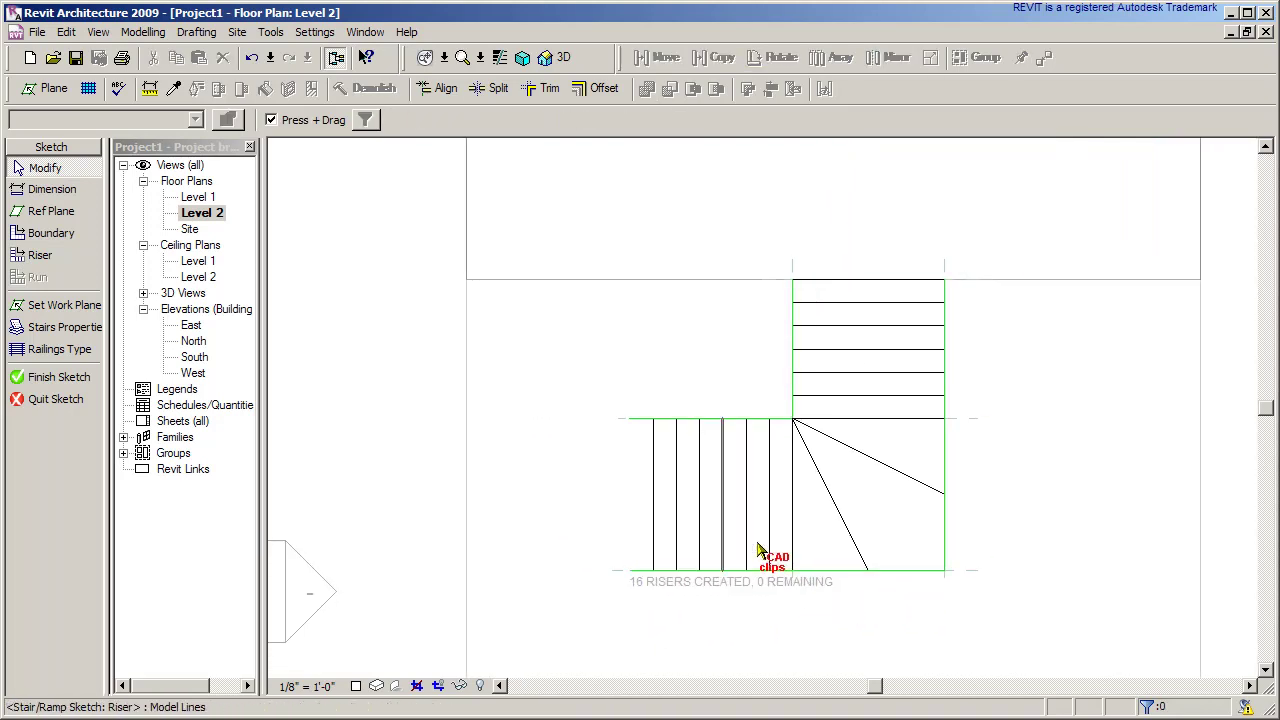
{"action": "left_click", "coordinate": [652, 430]}
{"action": "left_click_drag", "start_coordinate": [629, 420], "coordinate": [653, 420]}
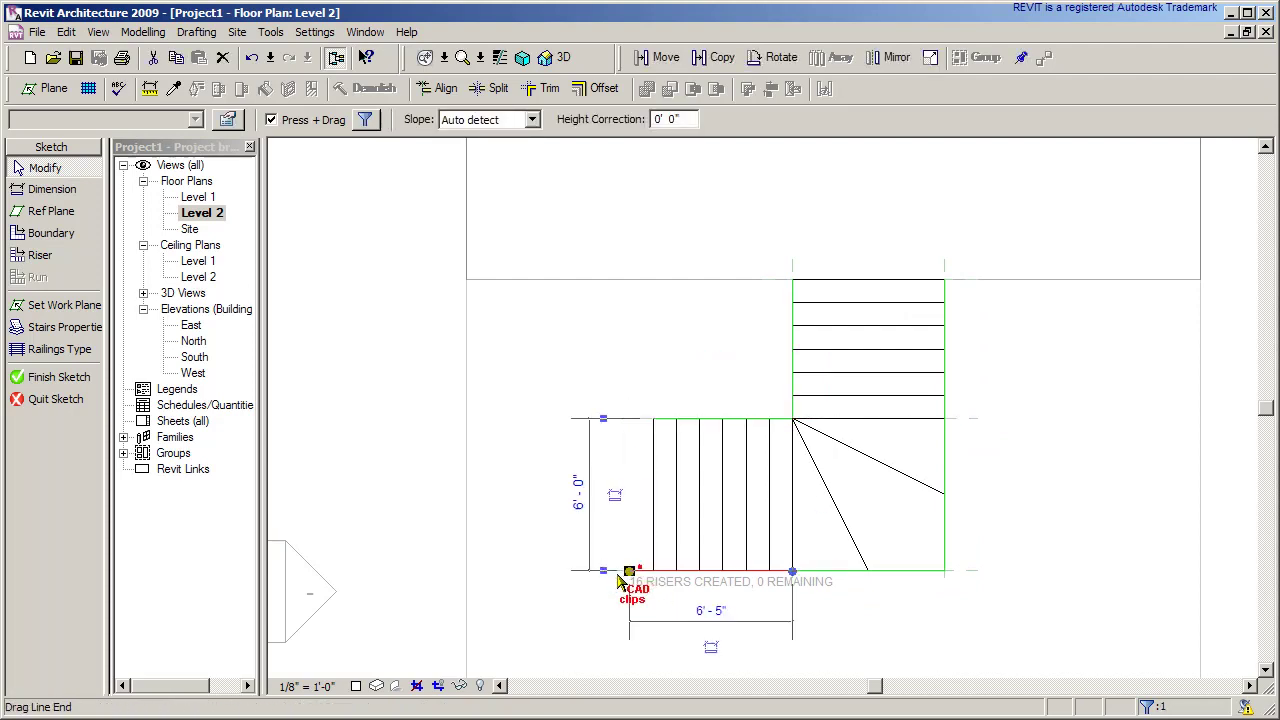
{"action": "left_click_drag", "start_coordinate": [612, 570], "coordinate": [652, 570]}
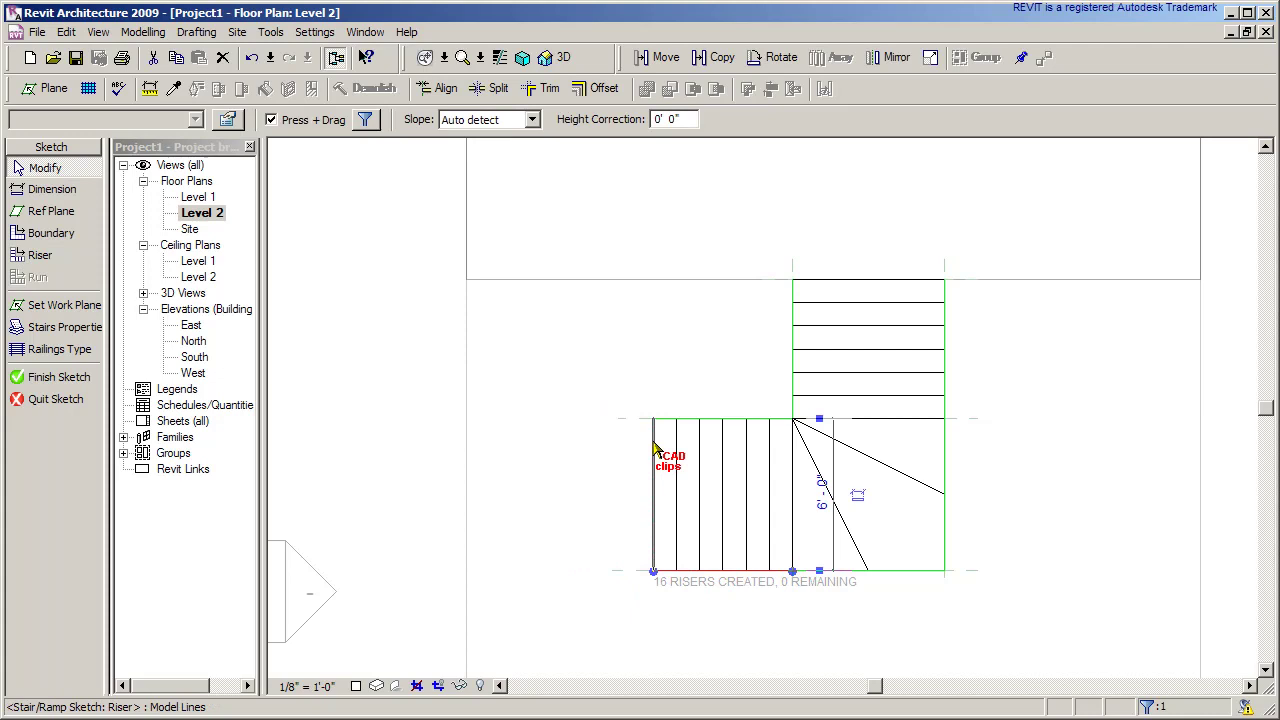
- Extend the lower run's top boundary left end slightly to line up with the riser
{"action": "scroll", "coordinate": [657, 449], "scroll_direction": "up", "scroll_amount": 4}
{"action": "left_click", "coordinate": [656, 384]}
{"action": "left_click_drag", "start_coordinate": [652, 384], "coordinate": [637, 383]}
{"action": "left_click", "coordinate": [608, 524]}
{"action": "scroll", "coordinate": [611, 531], "scroll_direction": "down", "scroll_amount": 1}
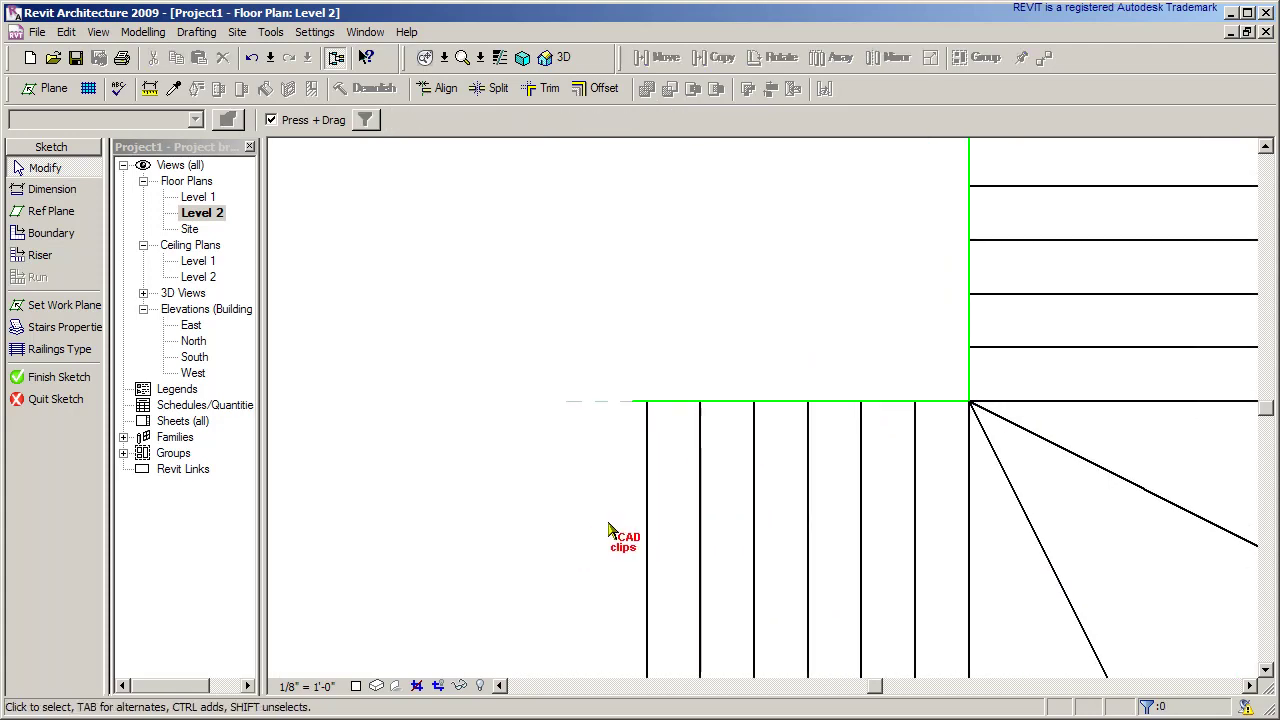
{"action": "mouse_move", "coordinate": [611, 534]}
{"action": "middle_mouse_down"}
{"action": "mouse_move", "coordinate": [683, 397]}
{"action": "mouse_move", "coordinate": [683, 360]}
{"action": "middle_mouse_up"}
- Snap the lower run's bottom boundary end onto the reference plane and reframe the whole stair
{"action": "left_click", "coordinate": [663, 559]}
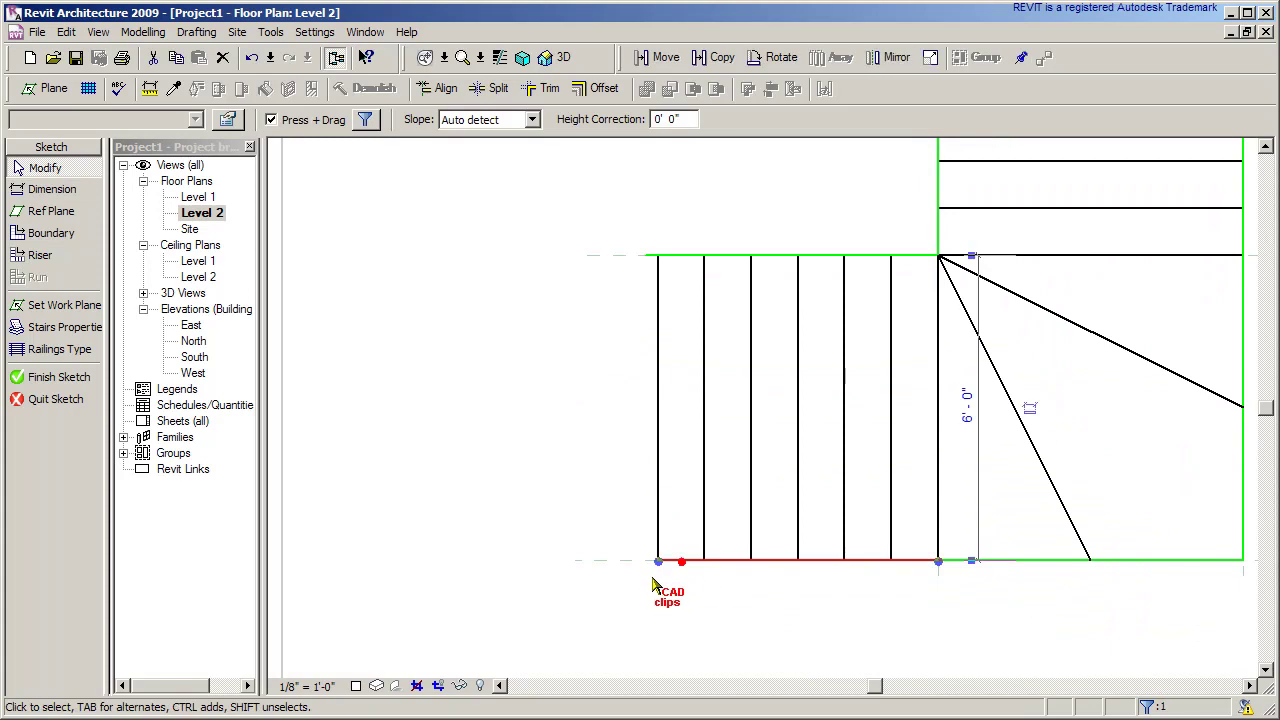
{"action": "scroll", "coordinate": [663, 555], "scroll_direction": "up", "scroll_amount": 3}
{"action": "left_click_drag", "start_coordinate": [663, 549], "coordinate": [660, 551]}
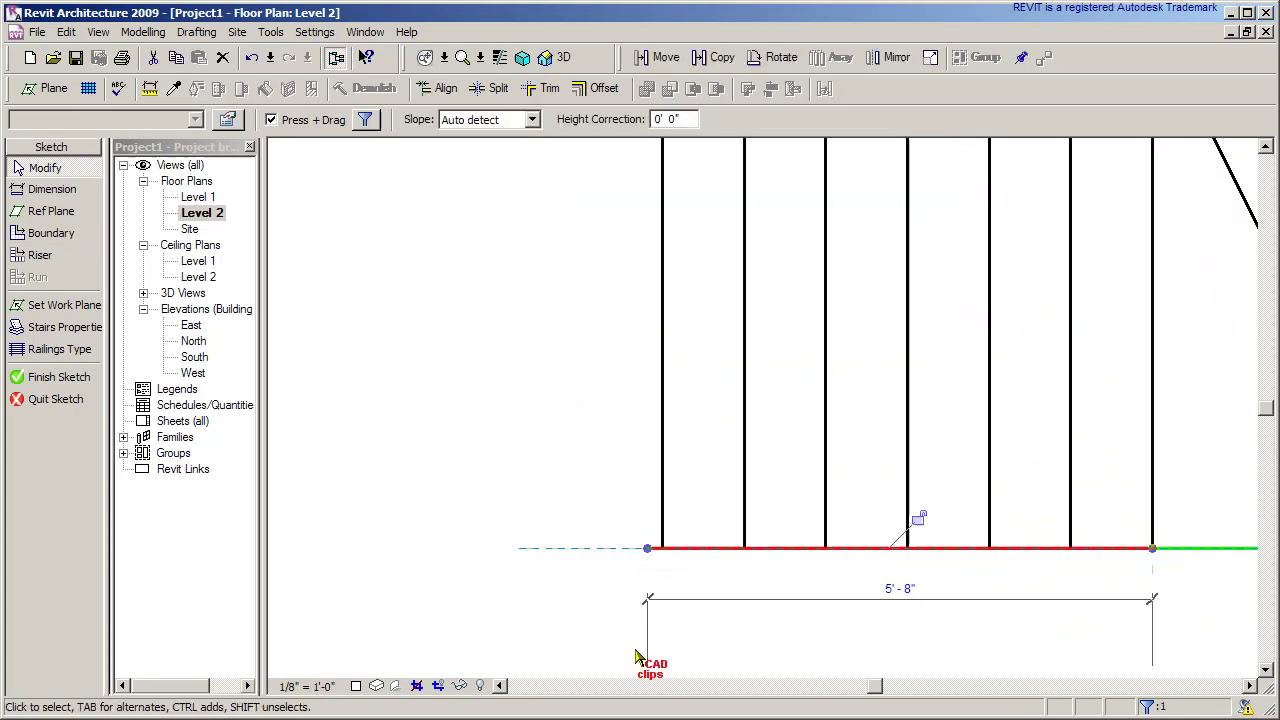
{"action": "left_click", "coordinate": [634, 663]}
{"action": "scroll", "coordinate": [600, 650], "scroll_direction": "down", "scroll_amount": 3}
{"action": "scroll", "coordinate": [688, 607], "scroll_direction": "down", "scroll_amount": 1}
{"action": "mouse_move", "coordinate": [688, 607]}
{"action": "middle_mouse_down"}
{"action": "mouse_move", "coordinate": [977, 449]}
{"action": "mouse_move", "coordinate": [948, 503]}
{"action": "middle_mouse_up"}
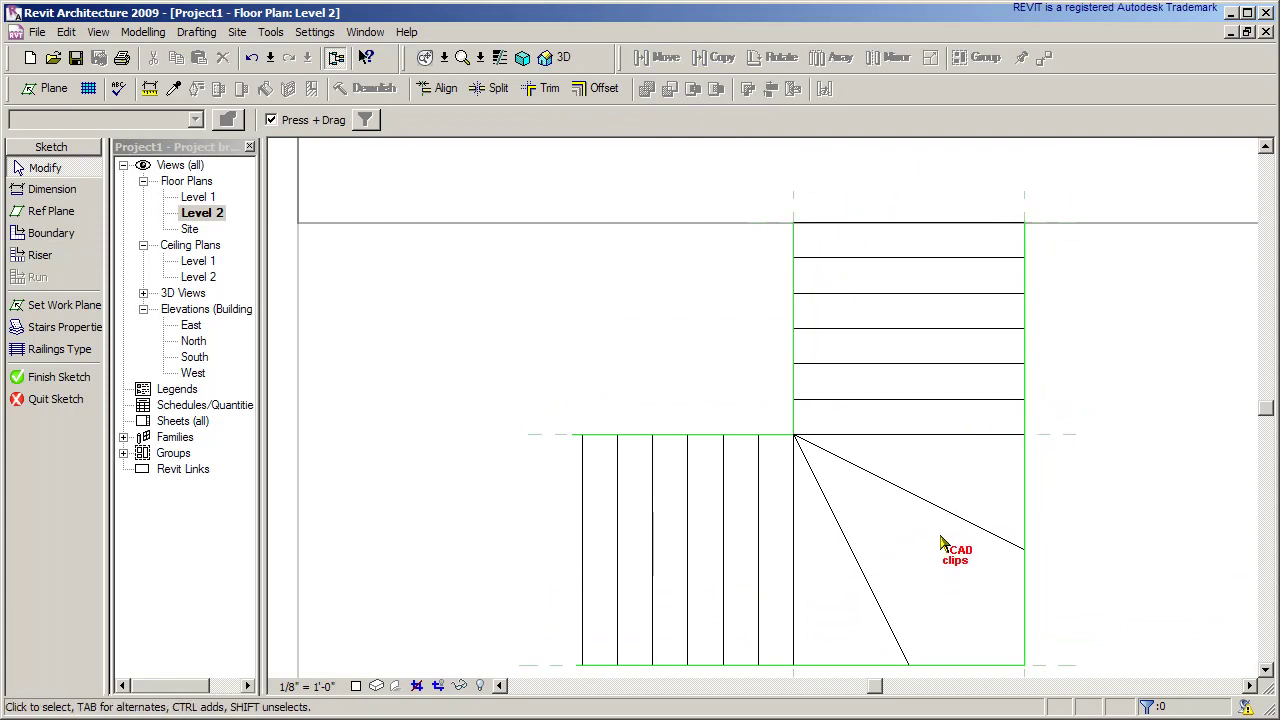
{"action": "middle_click_drag", "start_coordinate": [843, 531], "coordinate": [854, 491]}
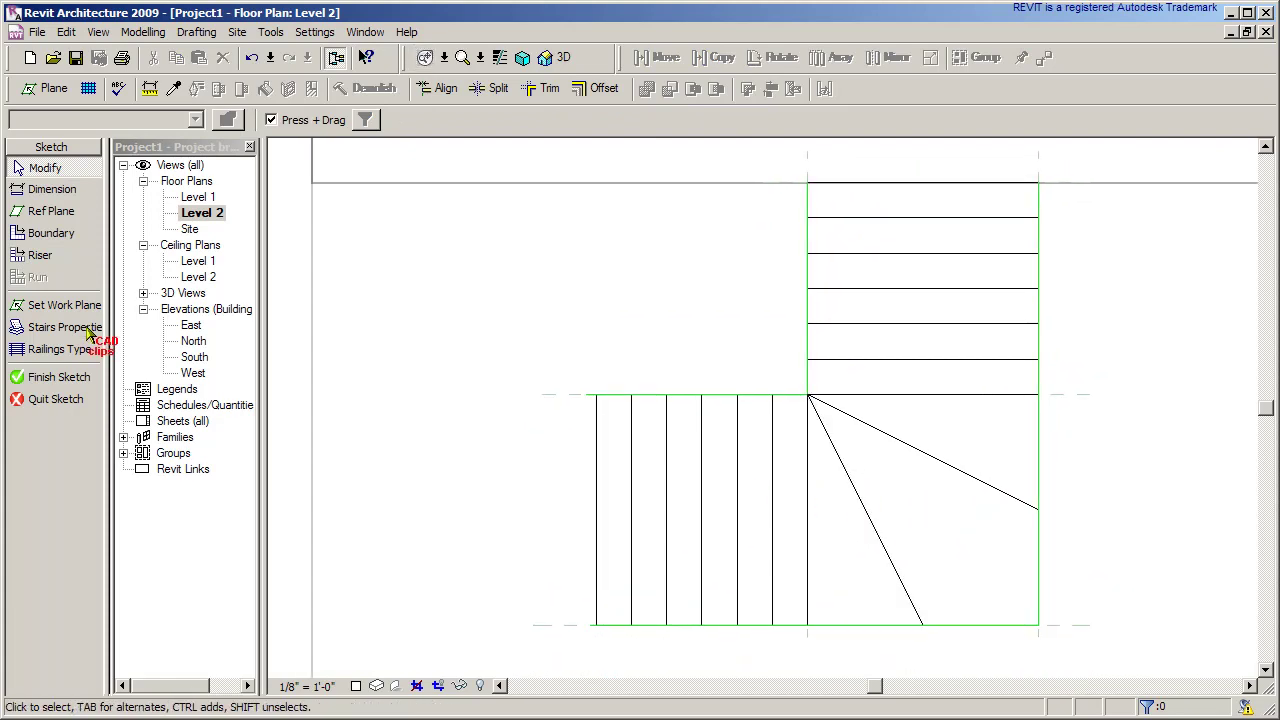
{"action": "left_click", "coordinate": [60, 349]}
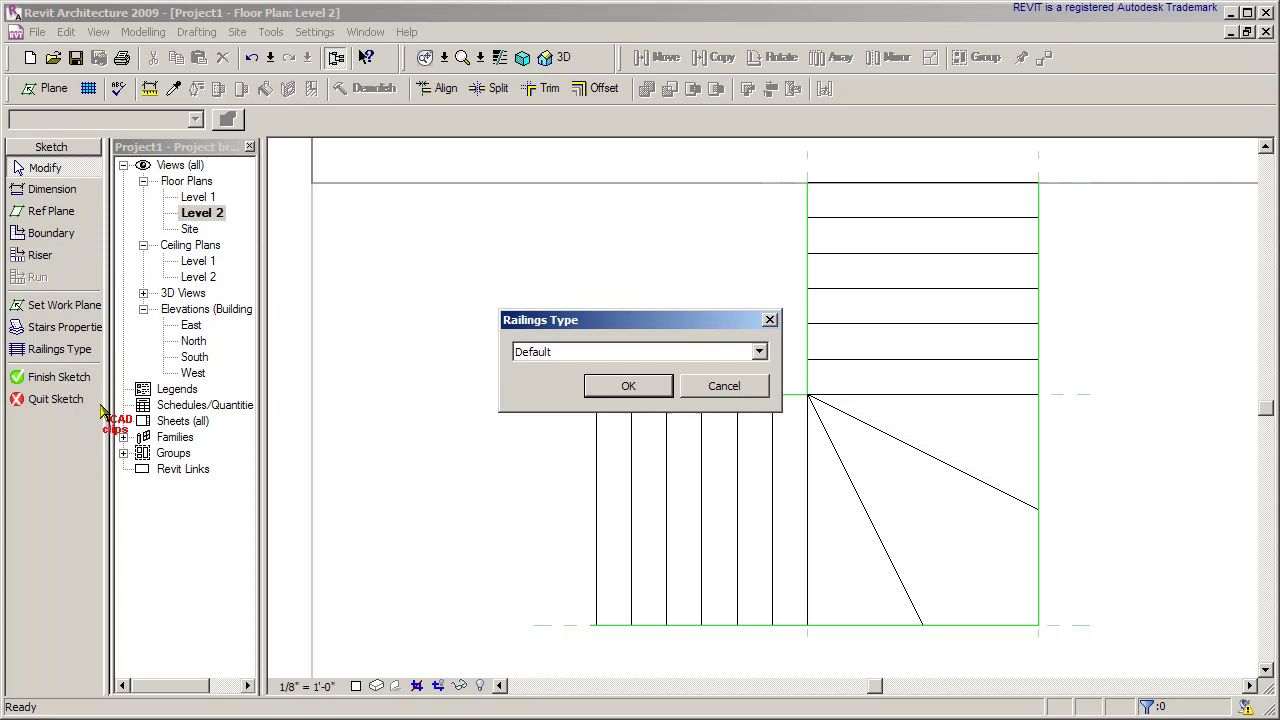
{"action": "left_click", "coordinate": [563, 353]}
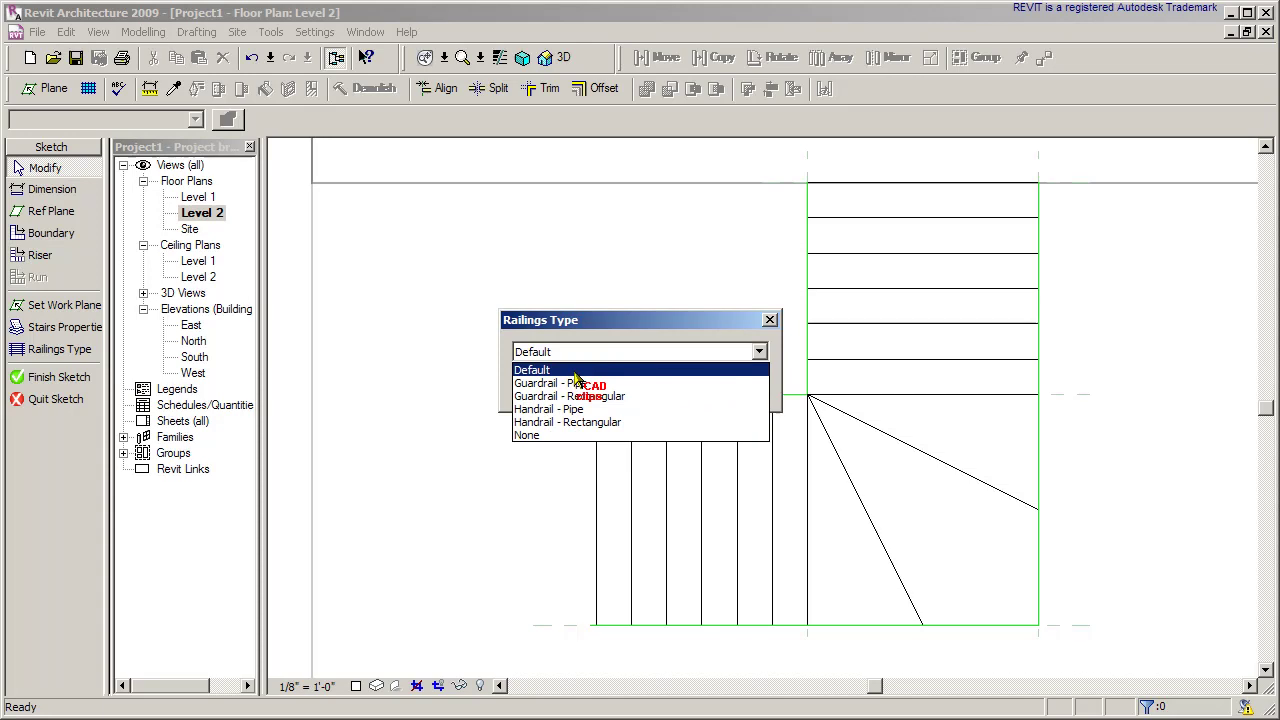
{"action": "left_click", "coordinate": [614, 323]}
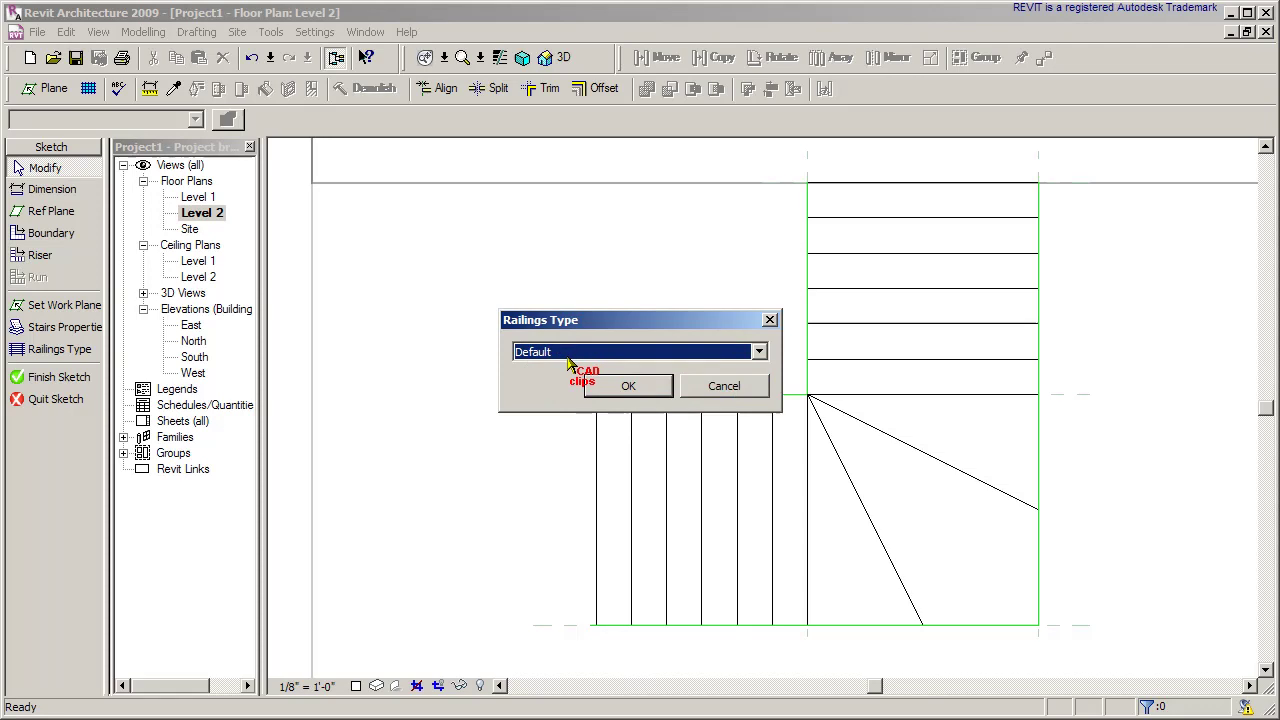
{"action": "left_click", "coordinate": [620, 388]}
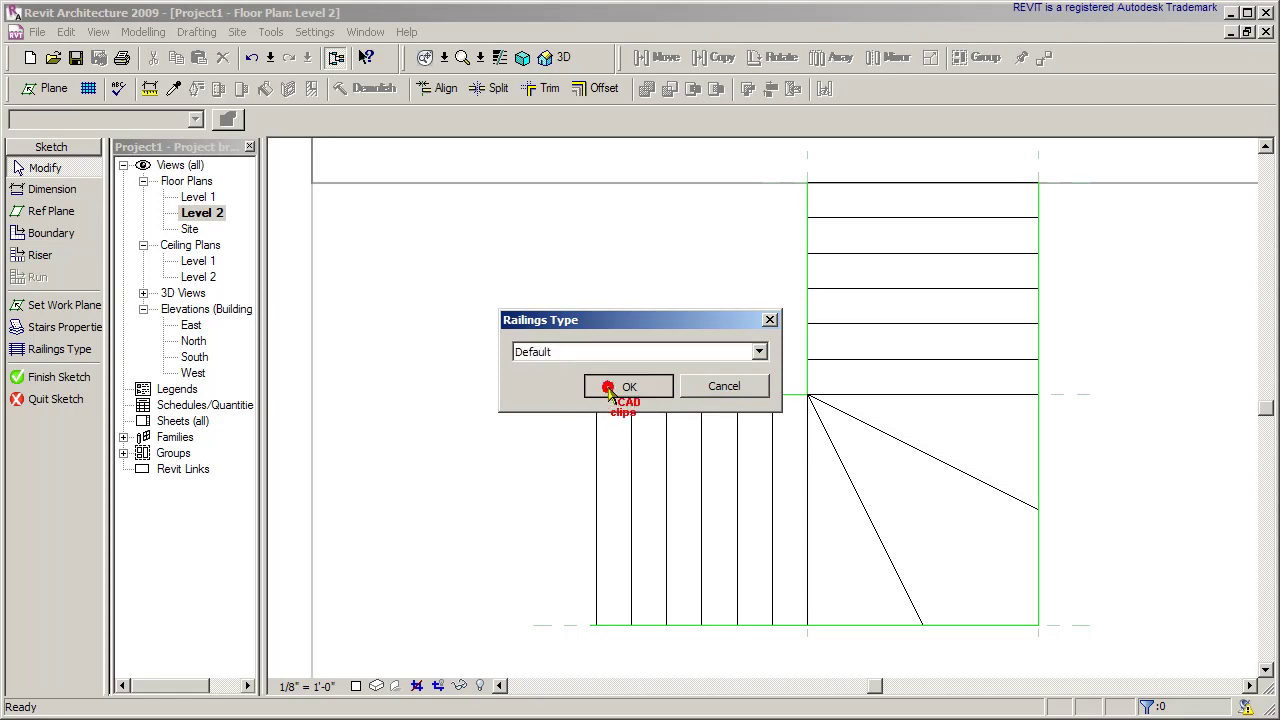
- Open the stair's properties, keeping the 7" max riser 11" tread type
{"action": "left_click", "coordinate": [82, 330]}
{"action": "scroll", "coordinate": [517, 400], "scroll_direction": "down", "scroll_amount": 1}
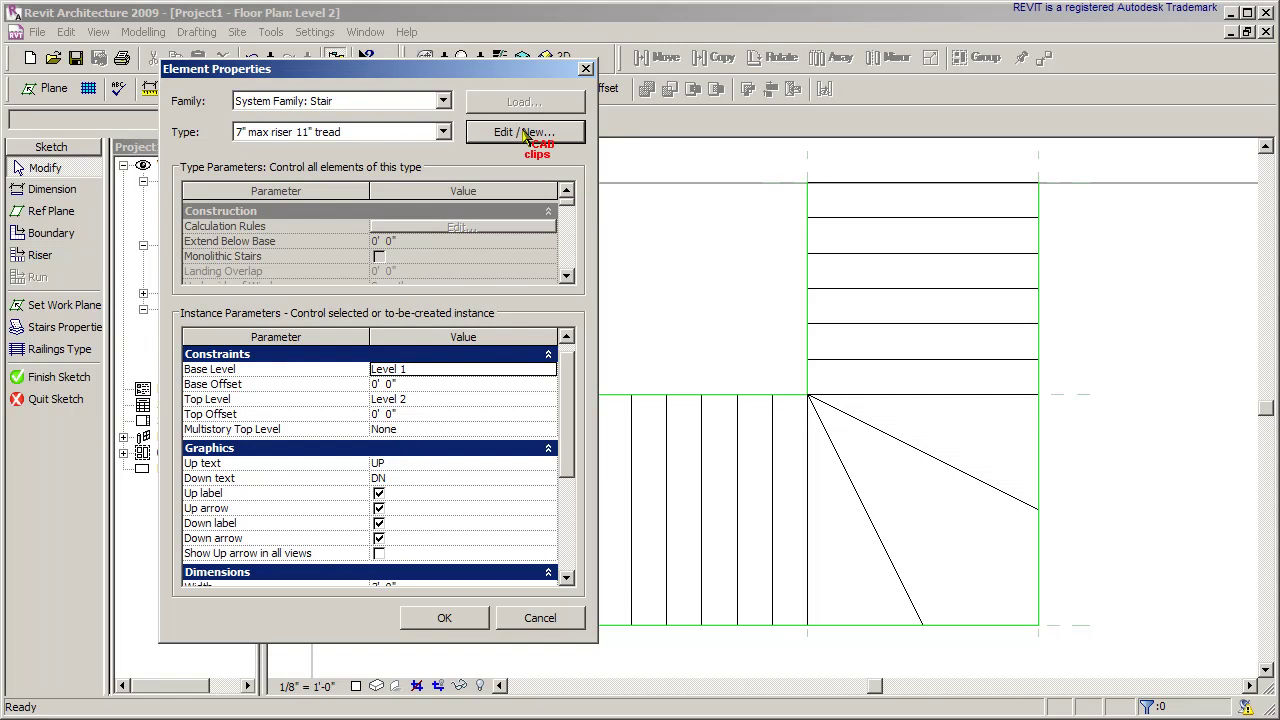
{"action": "left_click", "coordinate": [325, 133]}
{"action": "left_click", "coordinate": [380, 152]}
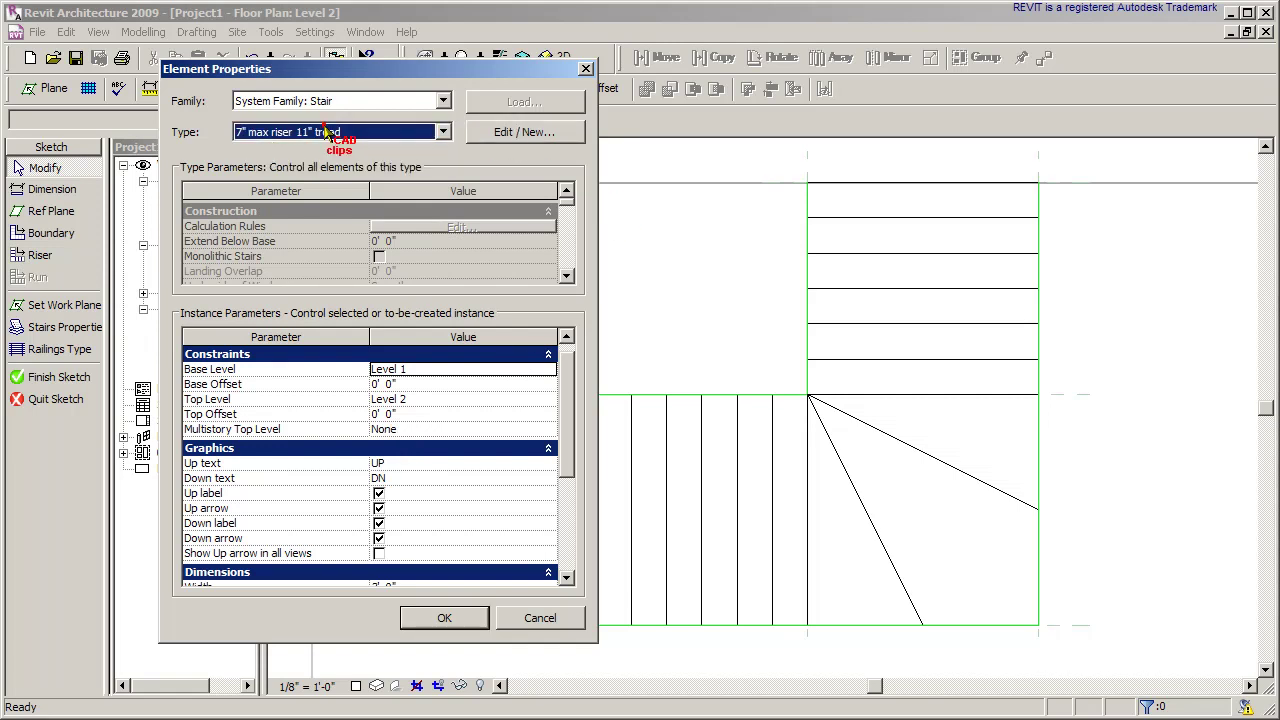
- Check the type's Maximum Riser Height and stringer settings, then return to instance properties
{"action": "left_click", "coordinate": [523, 132]}
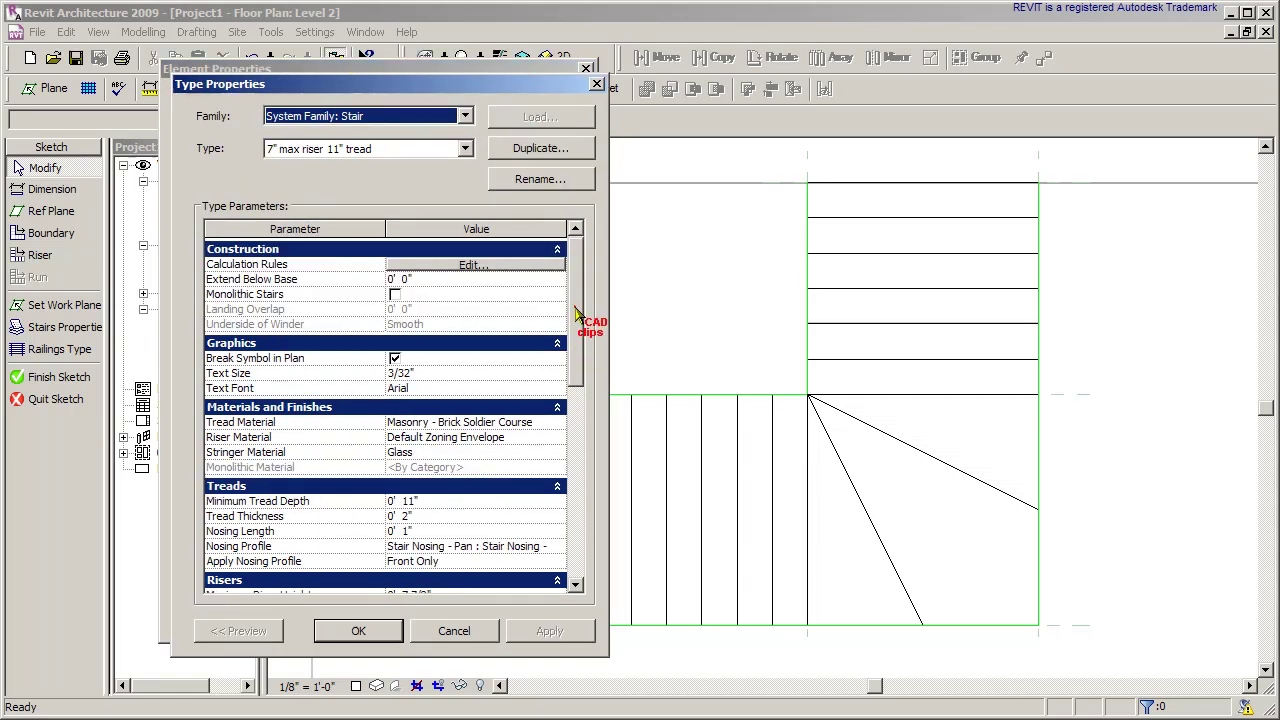
{"action": "left_click_drag", "start_coordinate": [580, 320], "coordinate": [580, 372]}
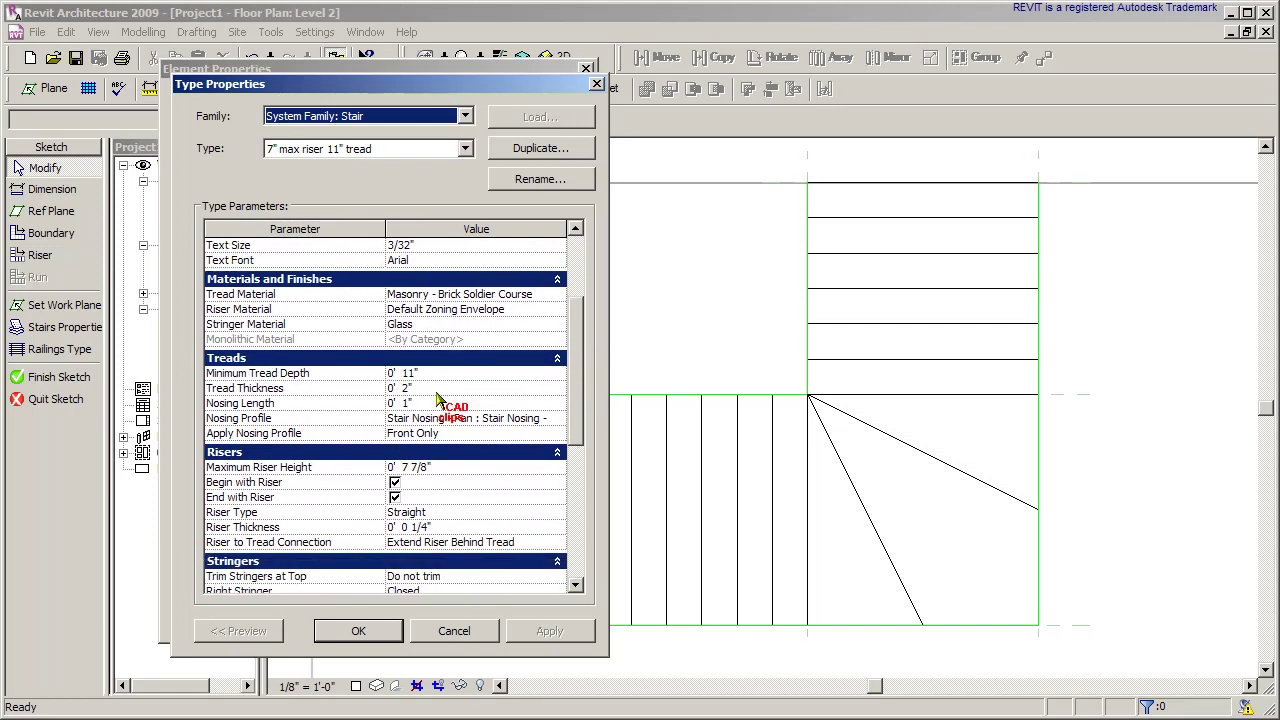
{"action": "left_click_drag", "start_coordinate": [578, 335], "coordinate": [571, 412]}
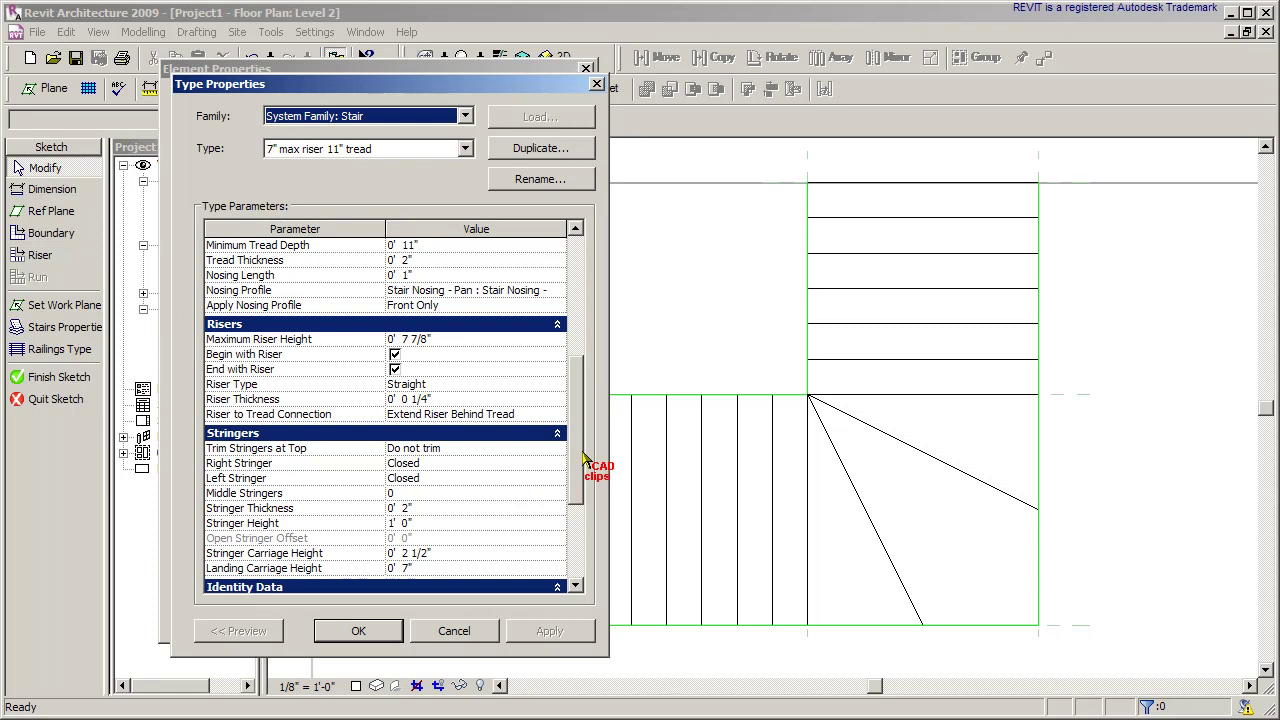
{"action": "mouse_move", "coordinate": [580, 466]}
{"action": "left_mouse_down"}
{"action": "mouse_move", "coordinate": [586, 537]}
{"action": "mouse_move", "coordinate": [594, 466]}
{"action": "left_mouse_up"}
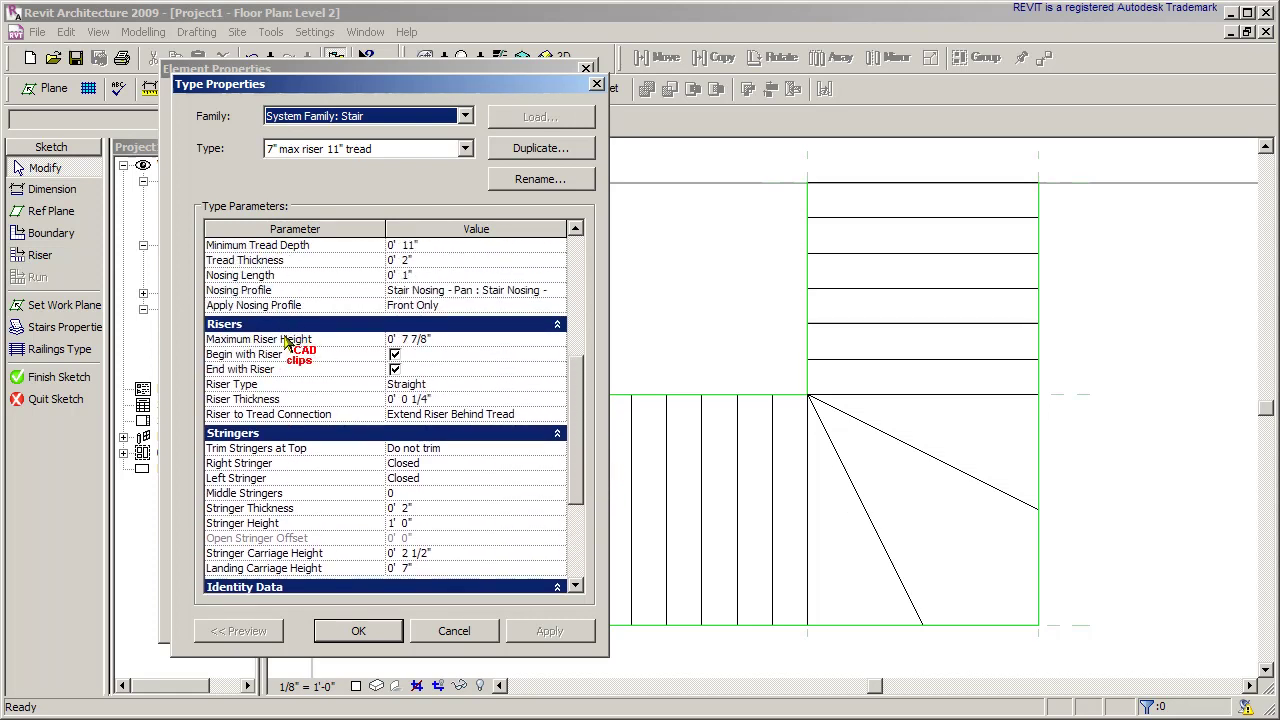
{"action": "left_click", "coordinate": [486, 343]}
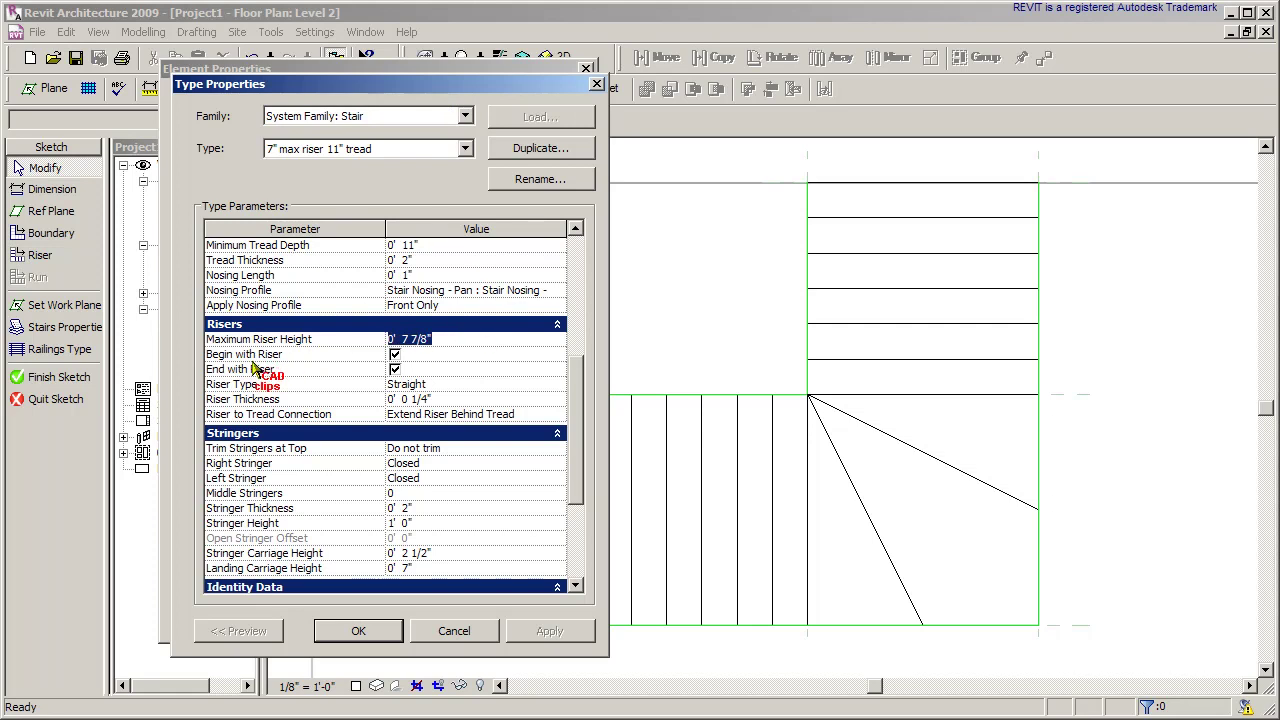
{"action": "left_click", "coordinate": [279, 152]}
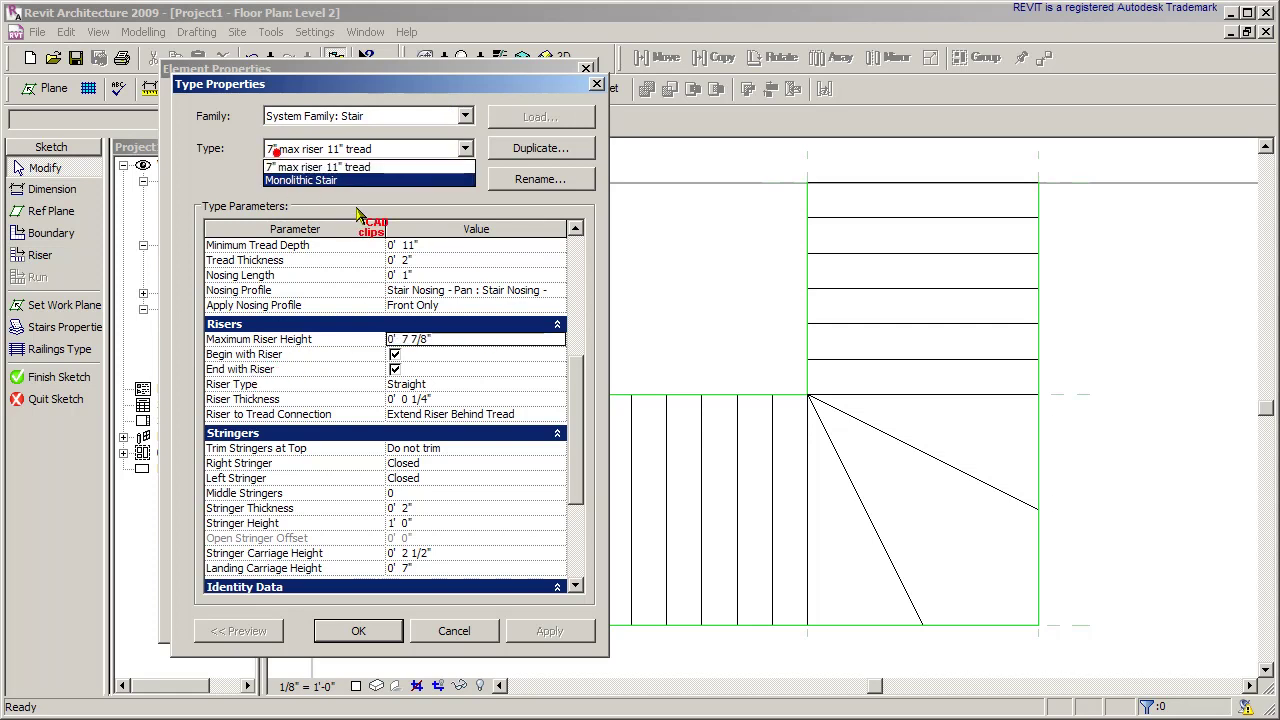
{"action": "left_click", "coordinate": [552, 181]}
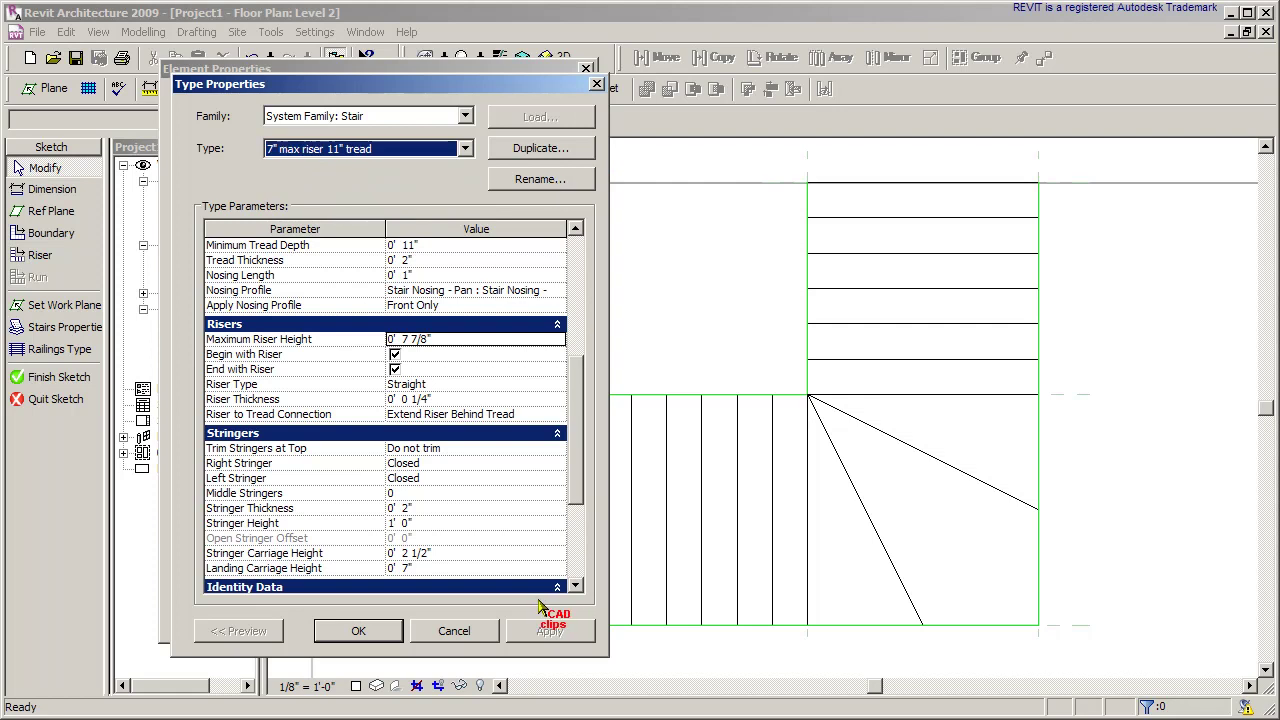
{"action": "left_click", "coordinate": [376, 634]}
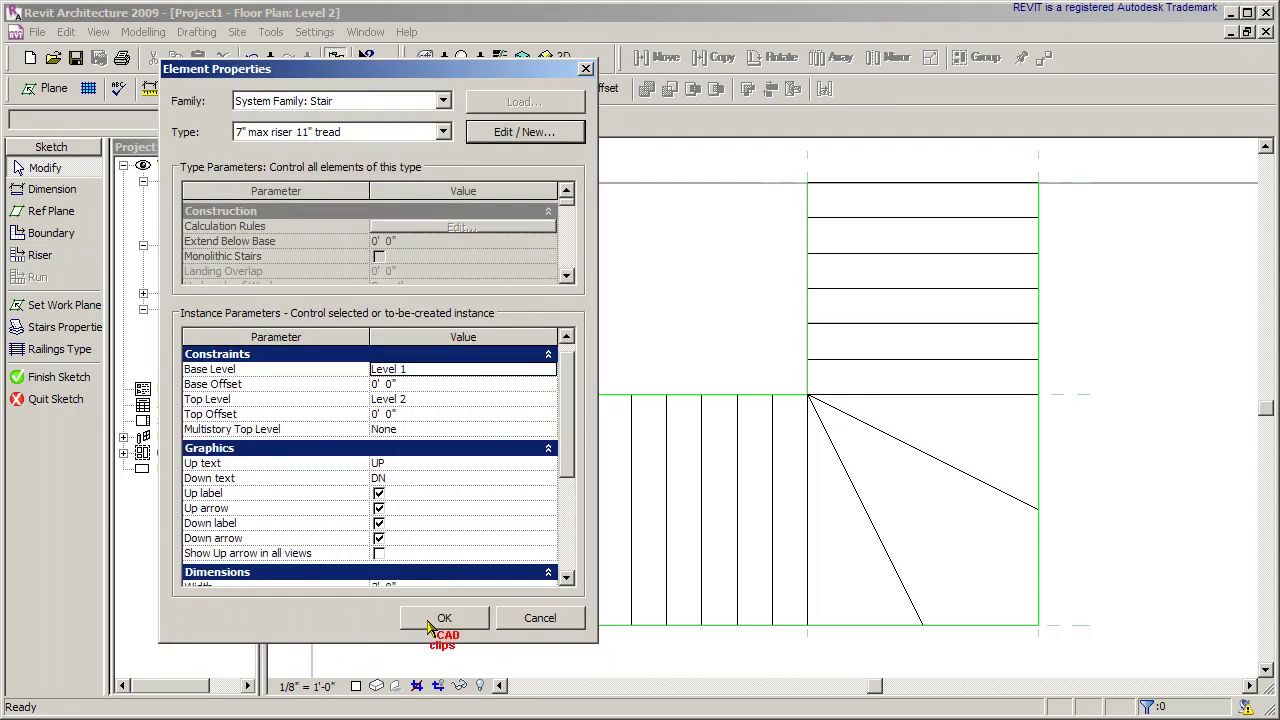
- Keep Desired Number of Risers at 16, confirm the properties, and finish the stair sketch
{"action": "left_click_drag", "start_coordinate": [566, 432], "coordinate": [576, 494]}
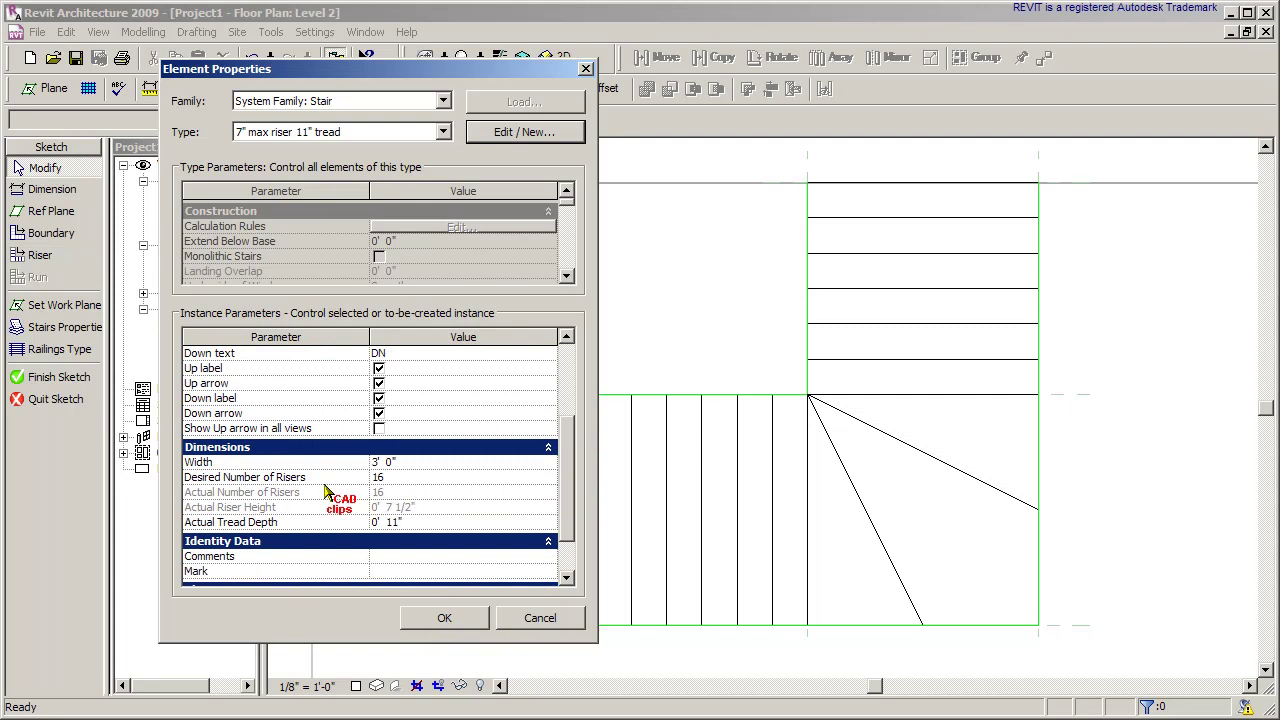
{"action": "left_click", "coordinate": [408, 477]}
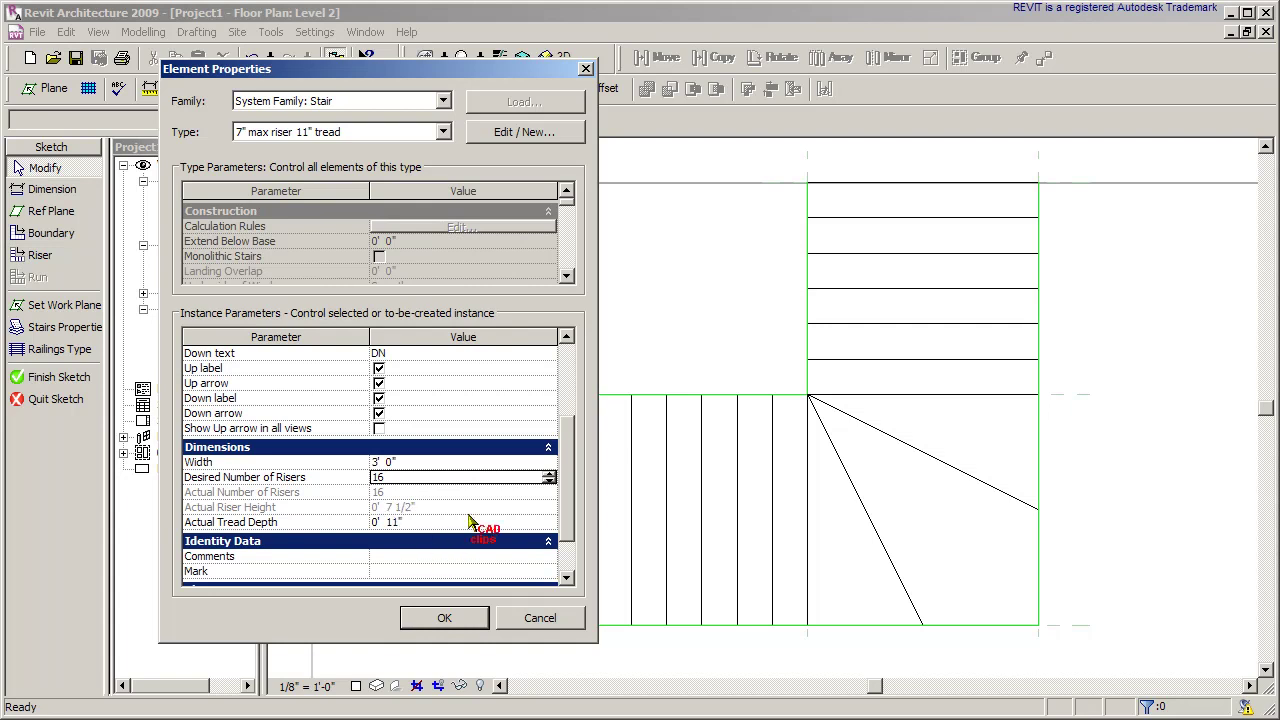
{"action": "left_click", "coordinate": [445, 618]}
{"action": "left_click", "coordinate": [78, 380]}
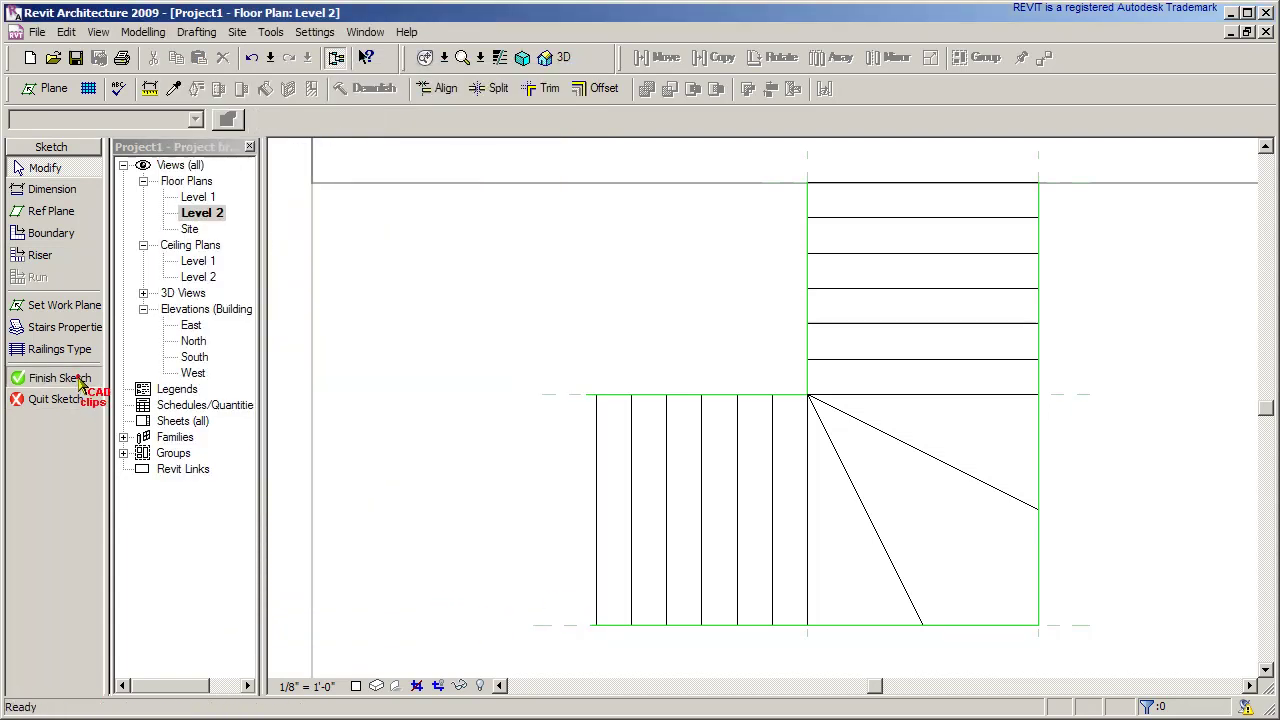
- Orbit the default 3D view to inspect the finished stair
{"action": "left_click", "coordinate": [533, 540]}
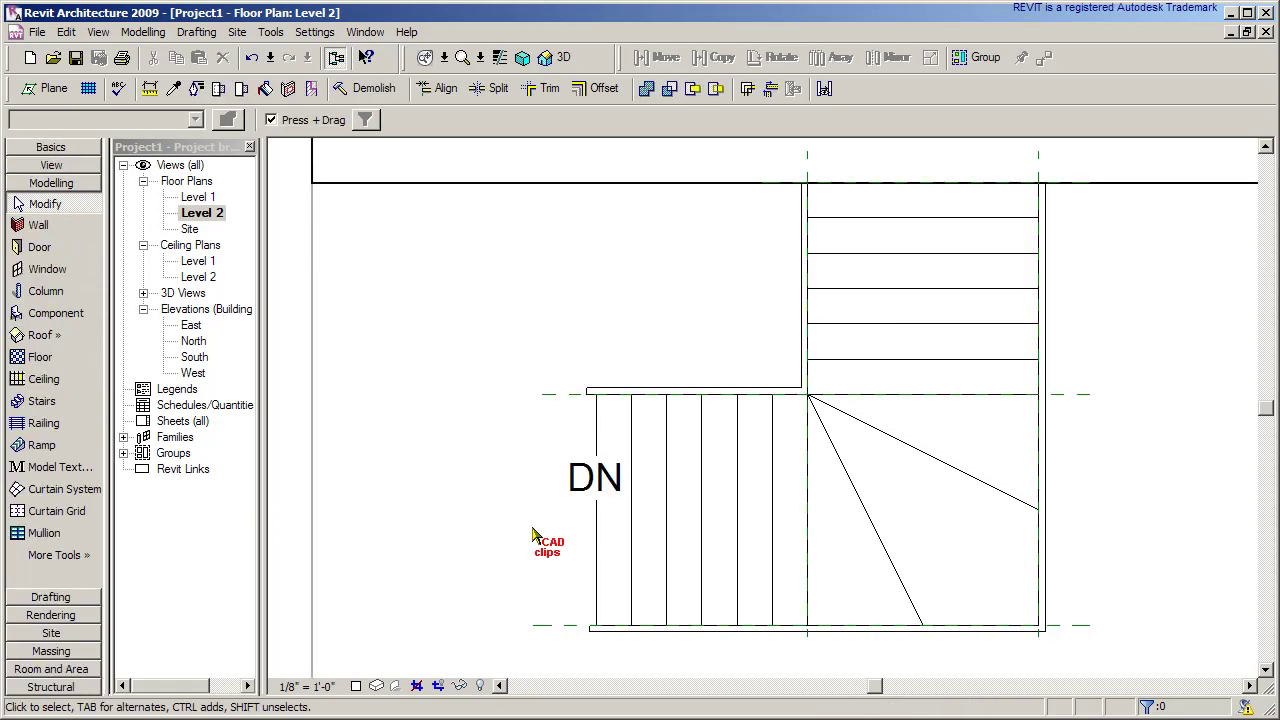
{"action": "left_click", "coordinate": [555, 57]}
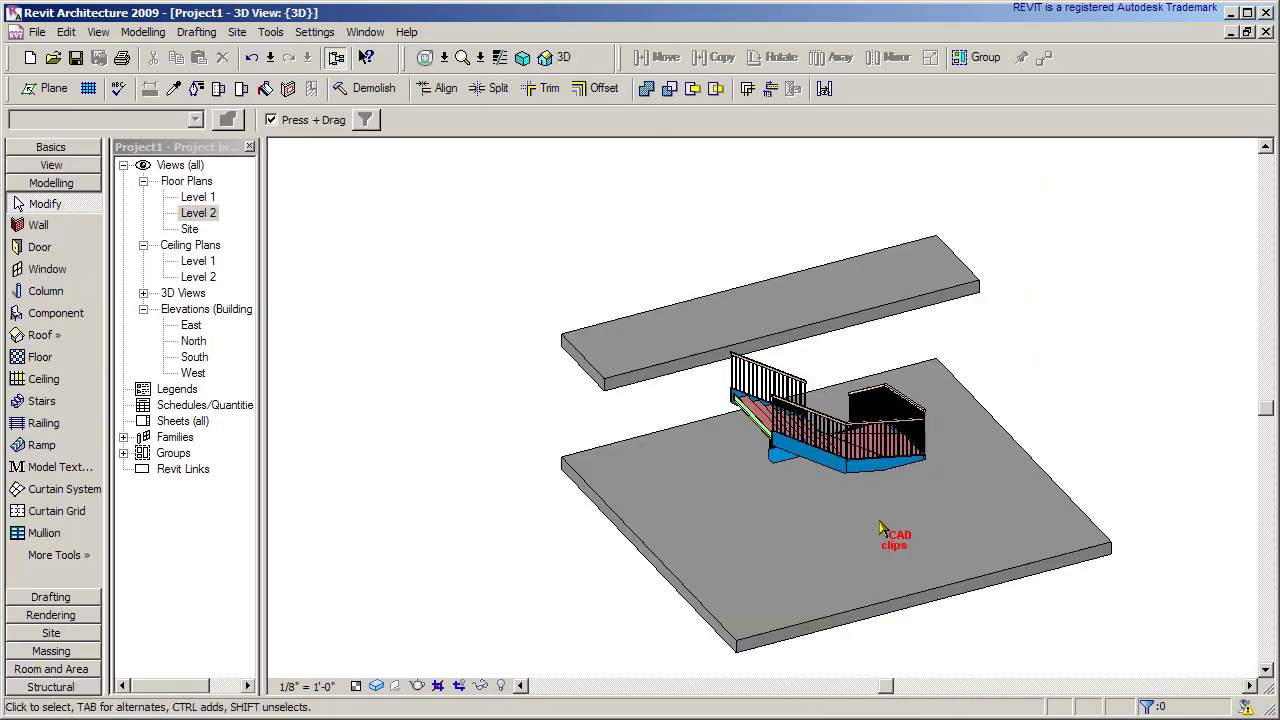
{"action": "mouse_move", "coordinate": [877, 524]}
{"action": "middle_mouse_down", "text": "shift"}
{"action": "mouse_move", "coordinate": [889, 524]}
{"action": "mouse_move", "coordinate": [820, 549]}
{"action": "mouse_move", "coordinate": [691, 554]}
{"action": "mouse_move", "coordinate": [658, 577]}
{"action": "mouse_move", "coordinate": [840, 553]}
{"action": "middle_mouse_up", "text": "shift"}
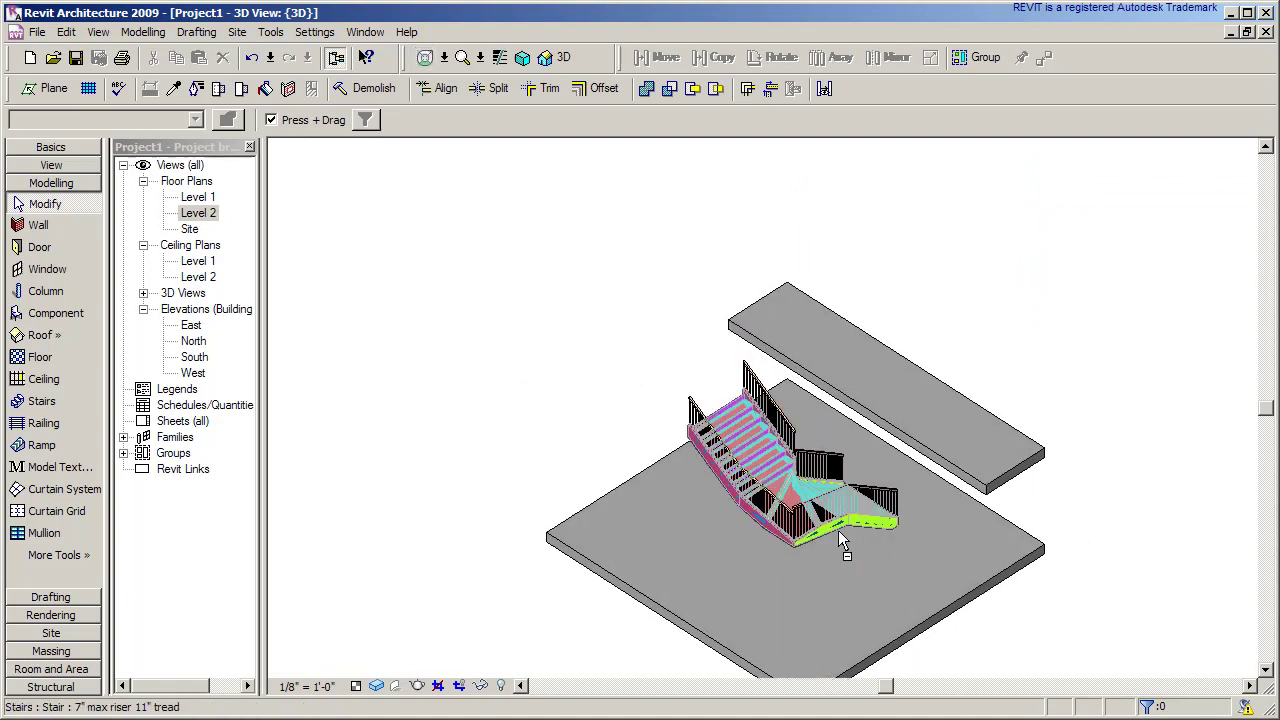
{"action": "left_click", "coordinate": [905, 545]}
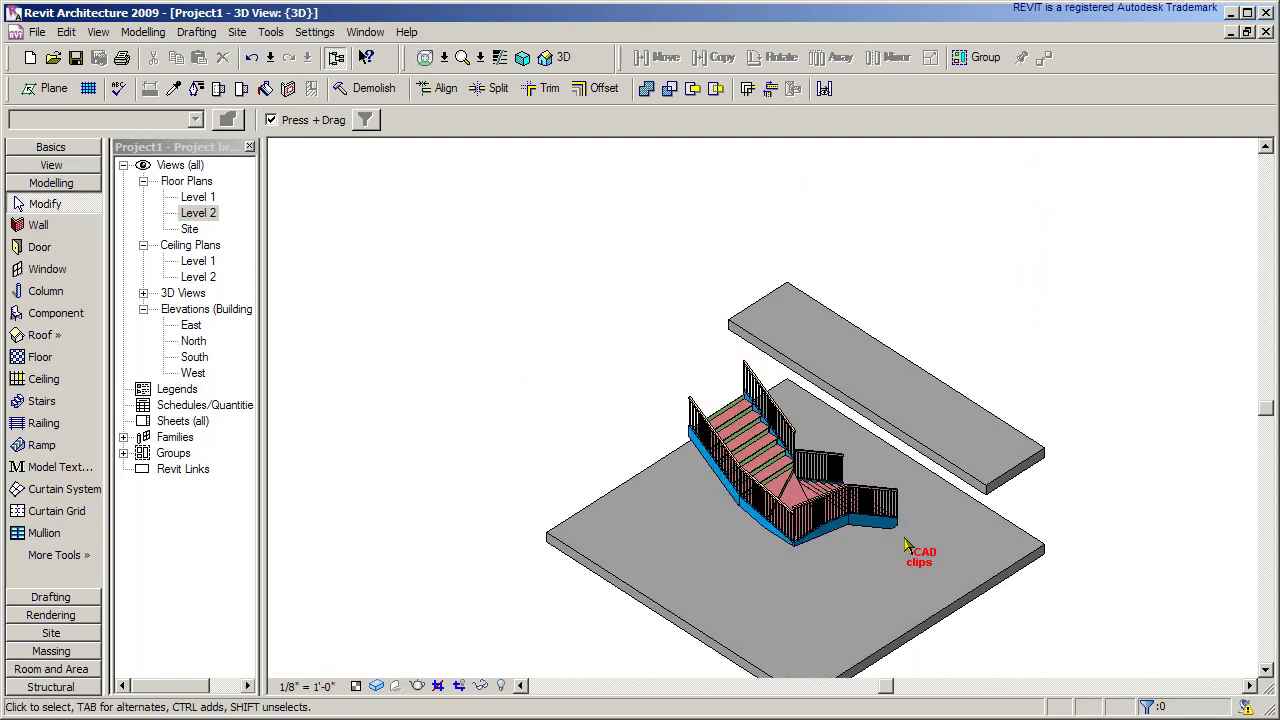
- Flip the stair's direction of travel in the Level 2 plan and view it in 3D
{"action": "double_click", "coordinate": [201, 213]}
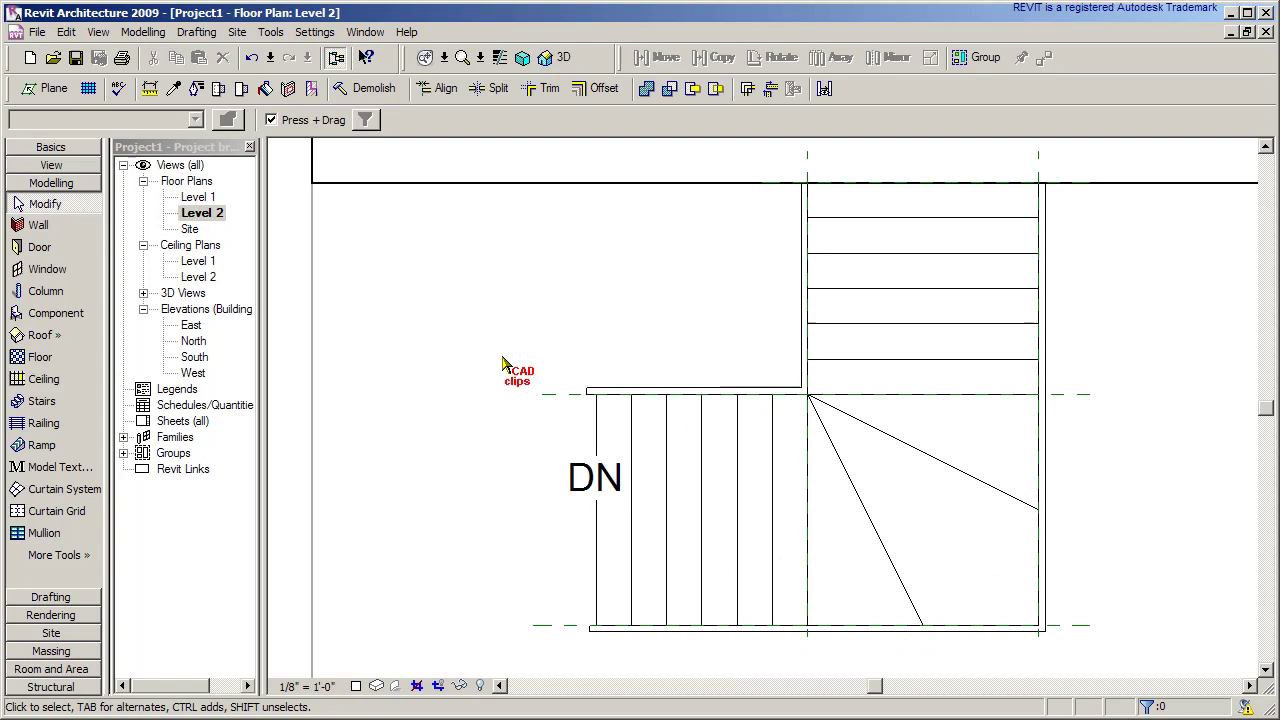
{"action": "left_click", "coordinate": [597, 432]}
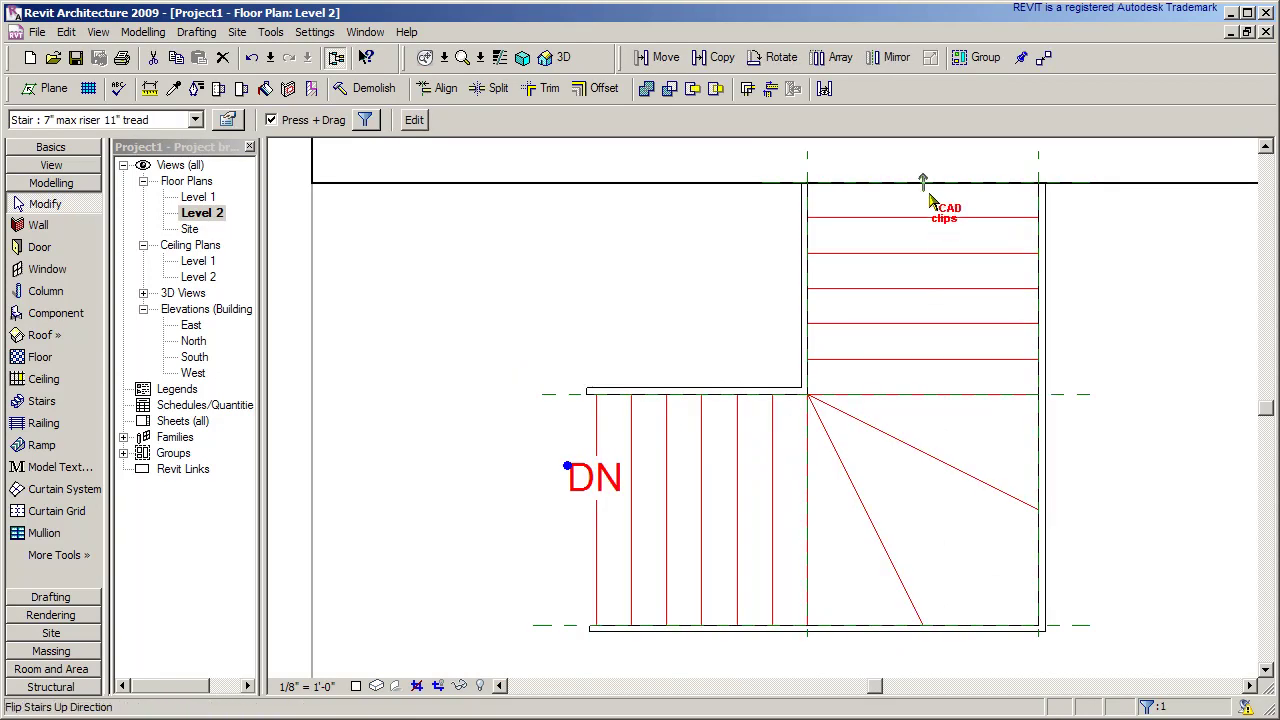
{"action": "left_click", "coordinate": [922, 180]}
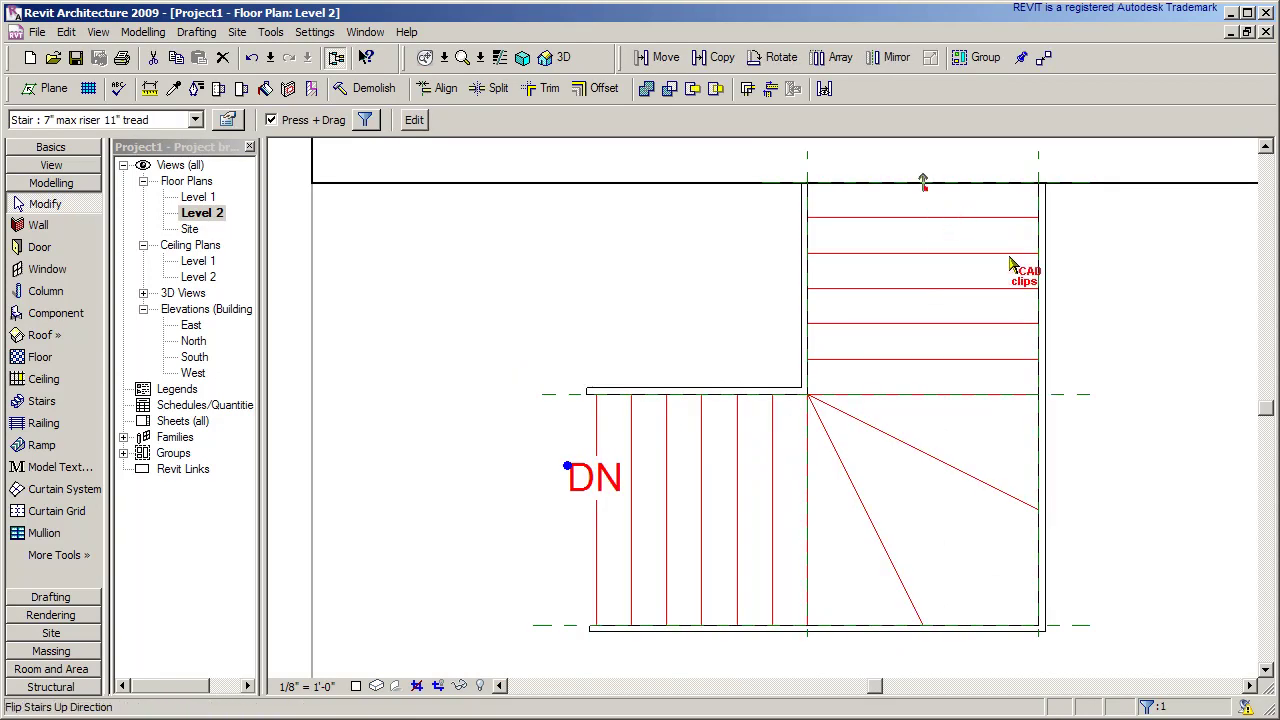
{"action": "left_click", "coordinate": [1132, 338]}
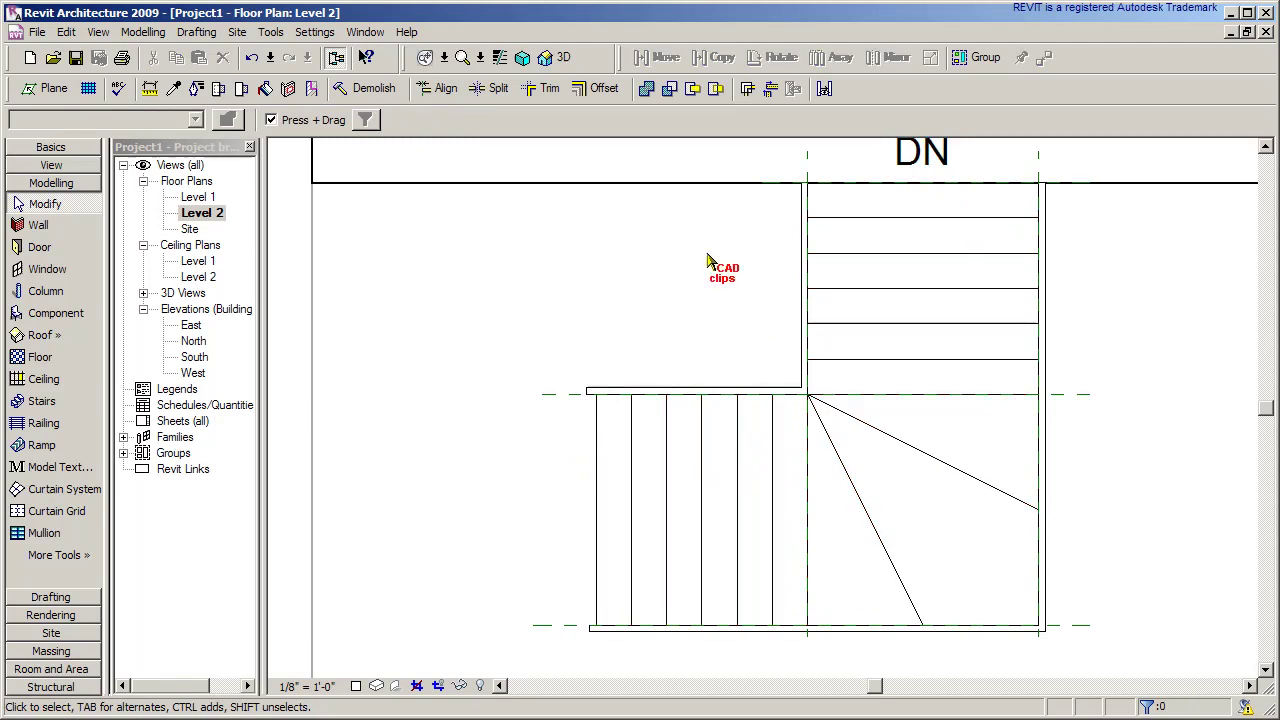
{"action": "left_click", "coordinate": [565, 60]}
{"action": "middle_click_drag", "start_coordinate": [886, 580], "coordinate": [935, 552], "text": "shift"}
{"action": "scroll", "coordinate": [843, 591], "scroll_direction": "up", "scroll_amount": 3}
{"action": "scroll", "coordinate": [843, 556], "scroll_direction": "up", "scroll_amount": 2}
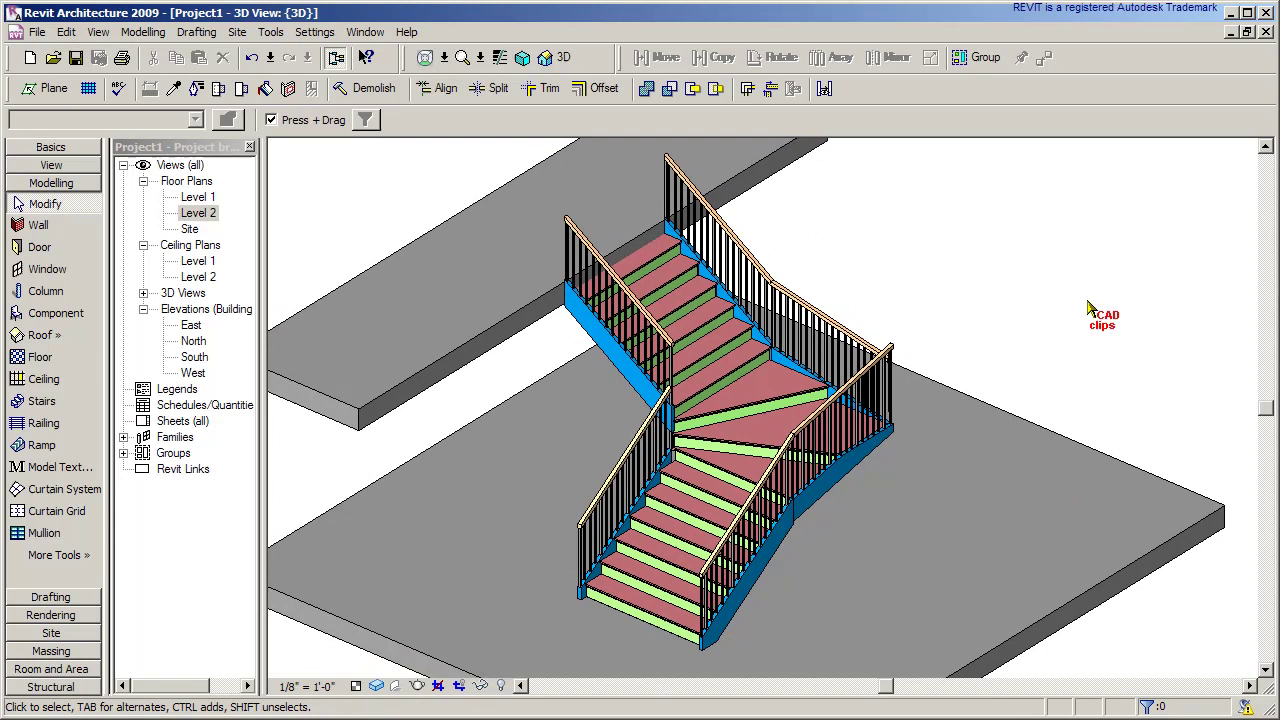
{"action": "key", "text": "Up"}
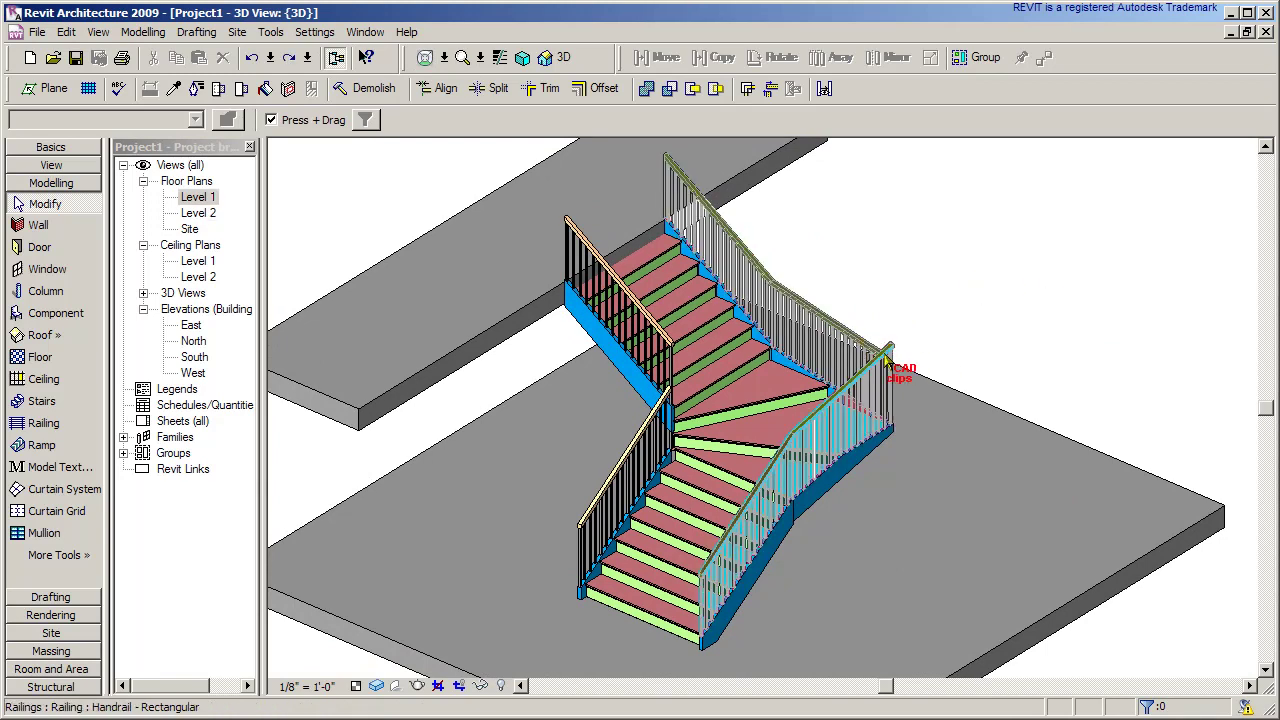
{"action": "scroll", "coordinate": [880, 352], "scroll_direction": "up", "scroll_amount": 3}
{"action": "scroll", "coordinate": [1000, 325], "scroll_direction": "down", "scroll_amount": 3}
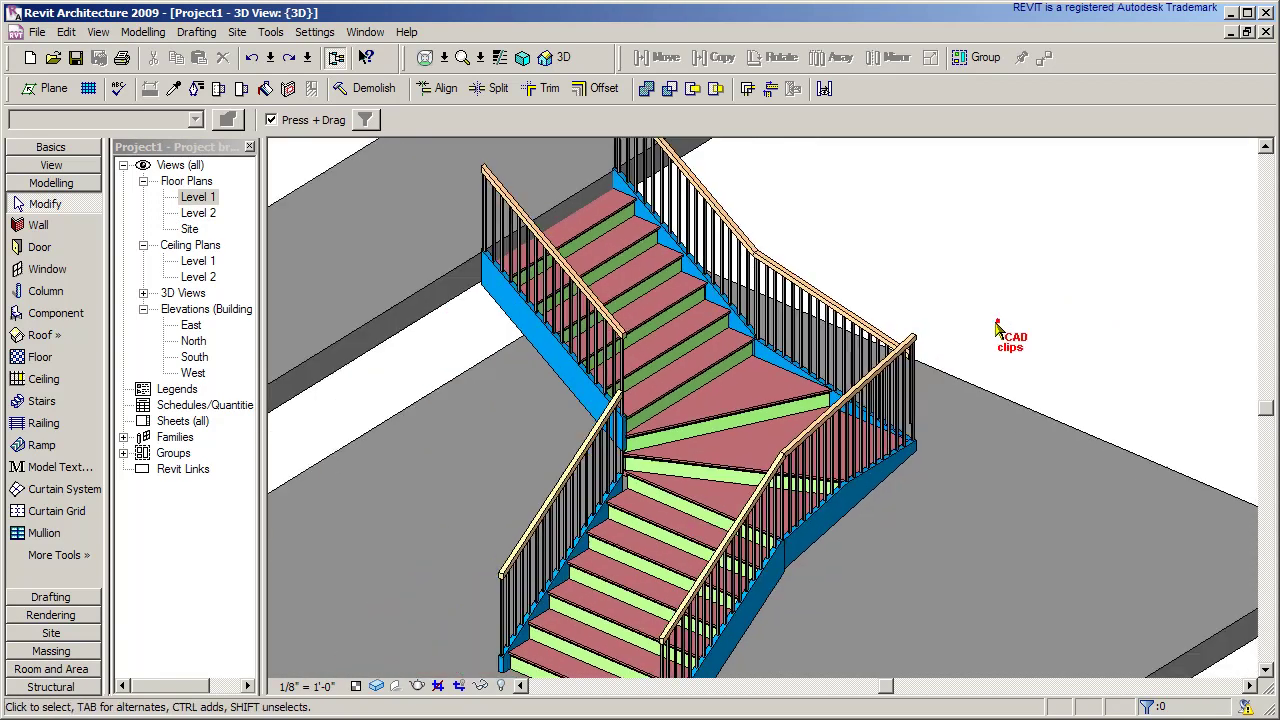
{"action": "scroll", "coordinate": [997, 323], "scroll_direction": "down", "scroll_amount": 3}
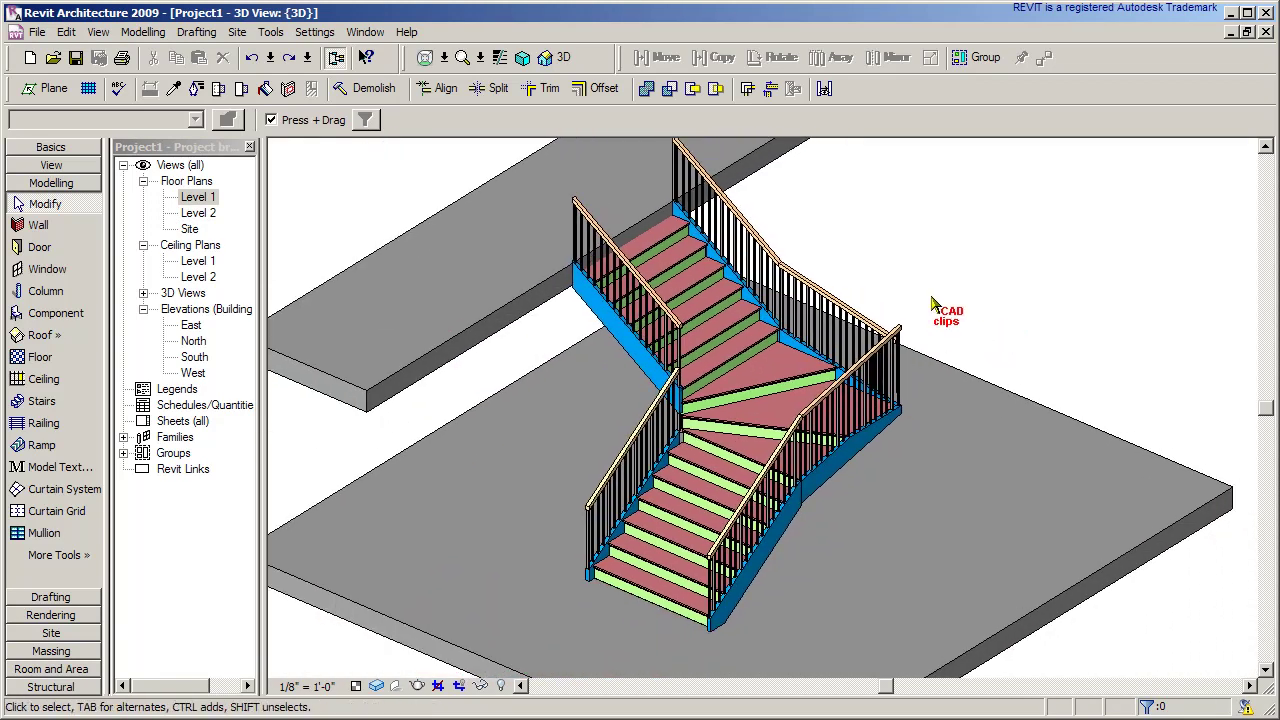
- Edit the outer right-hand railing's path in the Level 1 floor plan
{"action": "left_click", "coordinate": [855, 298]}
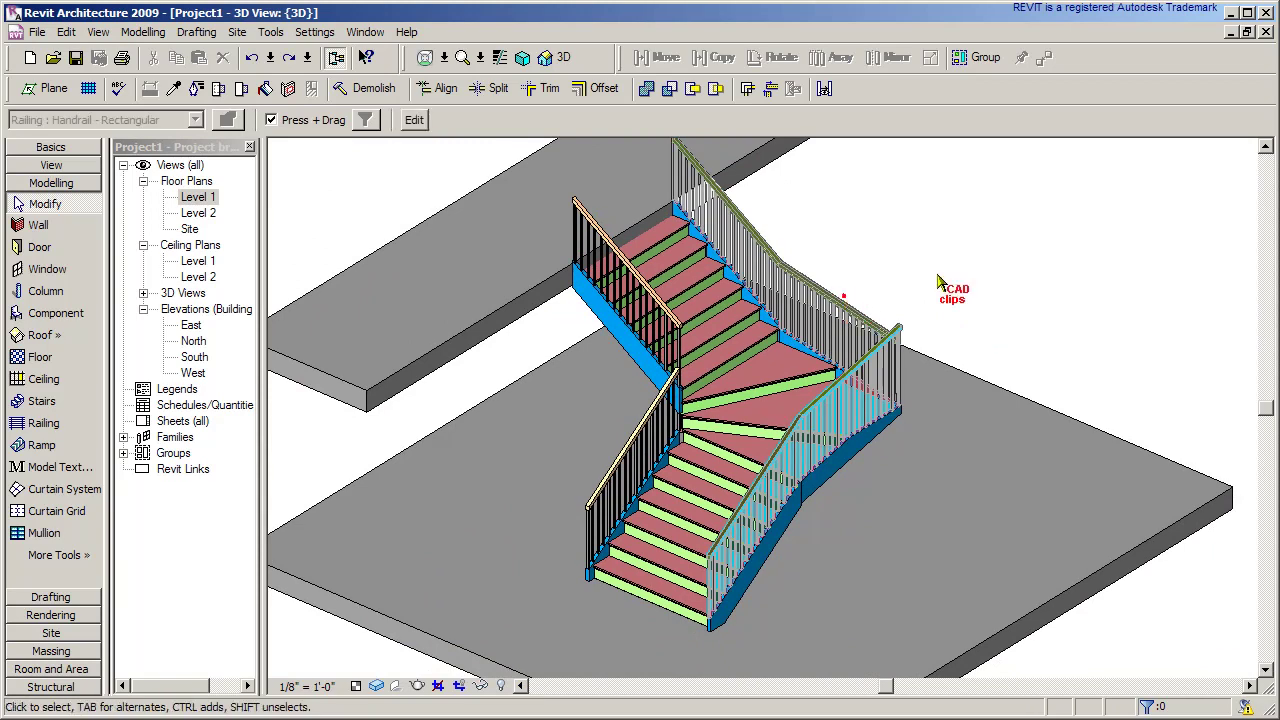
{"action": "left_click", "coordinate": [414, 119]}
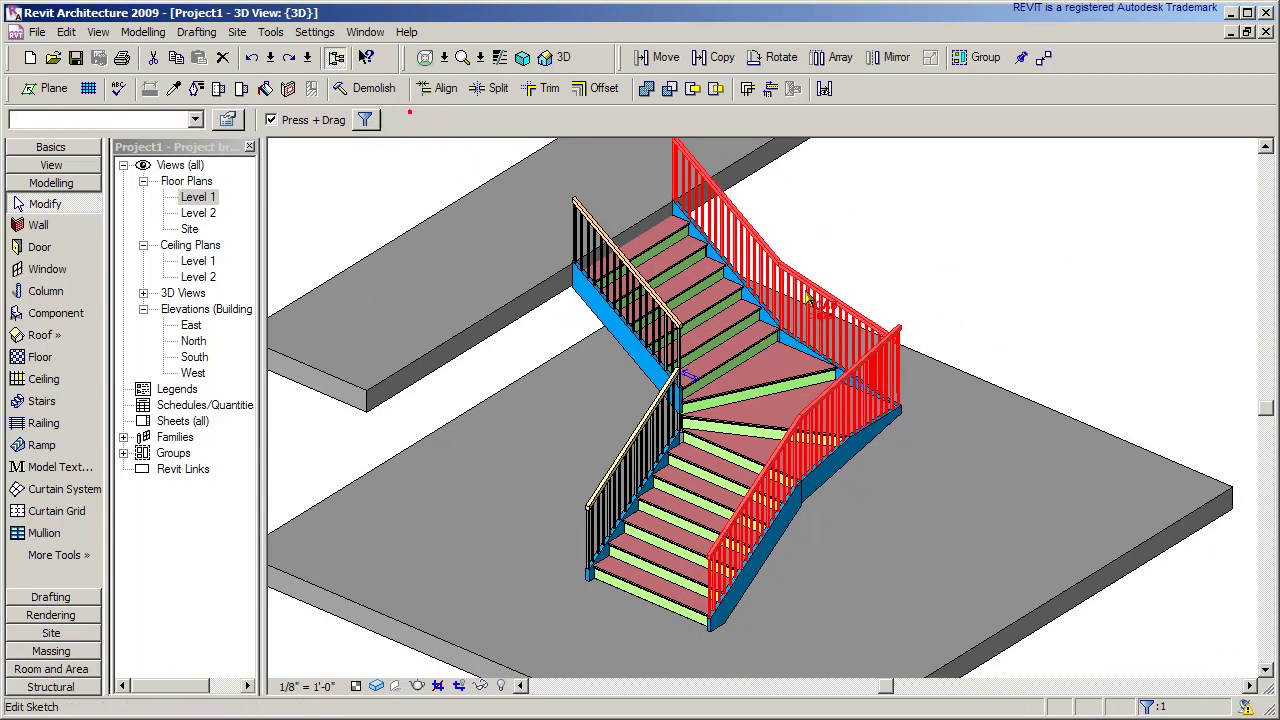
{"action": "left_click", "coordinate": [206, 200]}
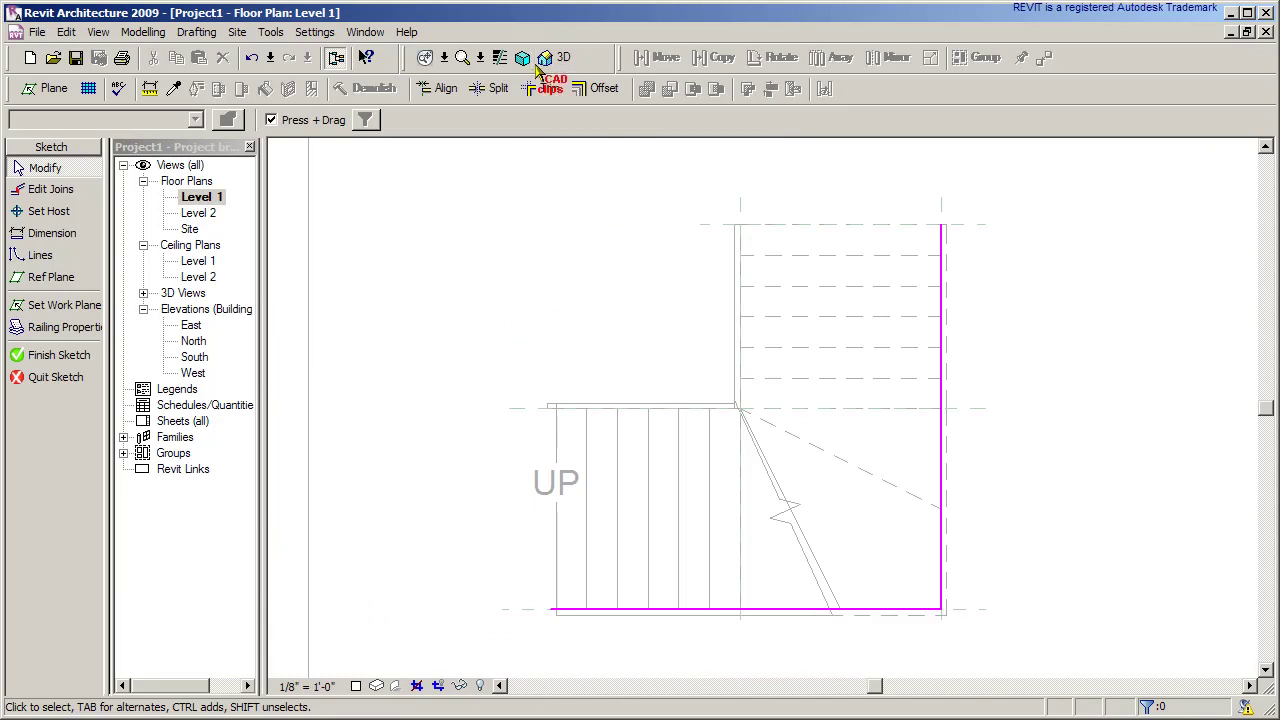
- Split the railing path at the winder line, finish the sketch, and check it in 3D
{"action": "left_click", "coordinate": [490, 88]}
{"action": "scroll", "coordinate": [1012, 480], "scroll_direction": "up", "scroll_amount": 2}
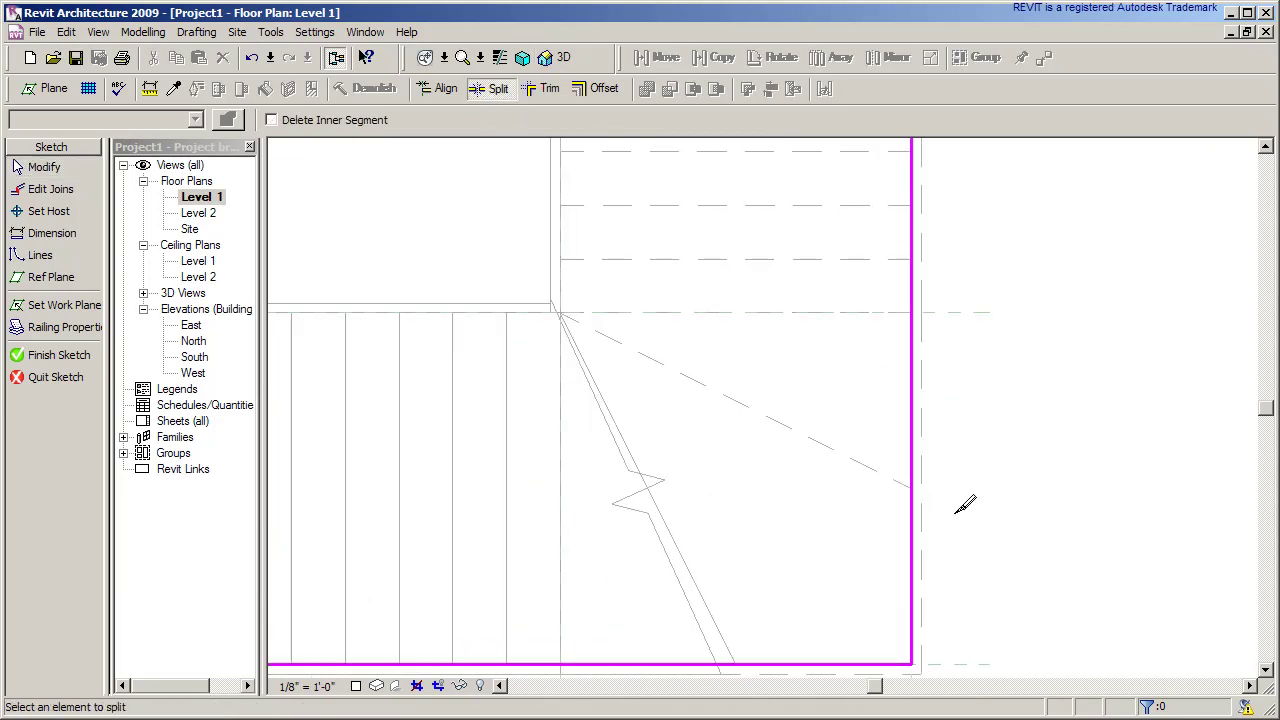
{"action": "left_click", "coordinate": [912, 487]}
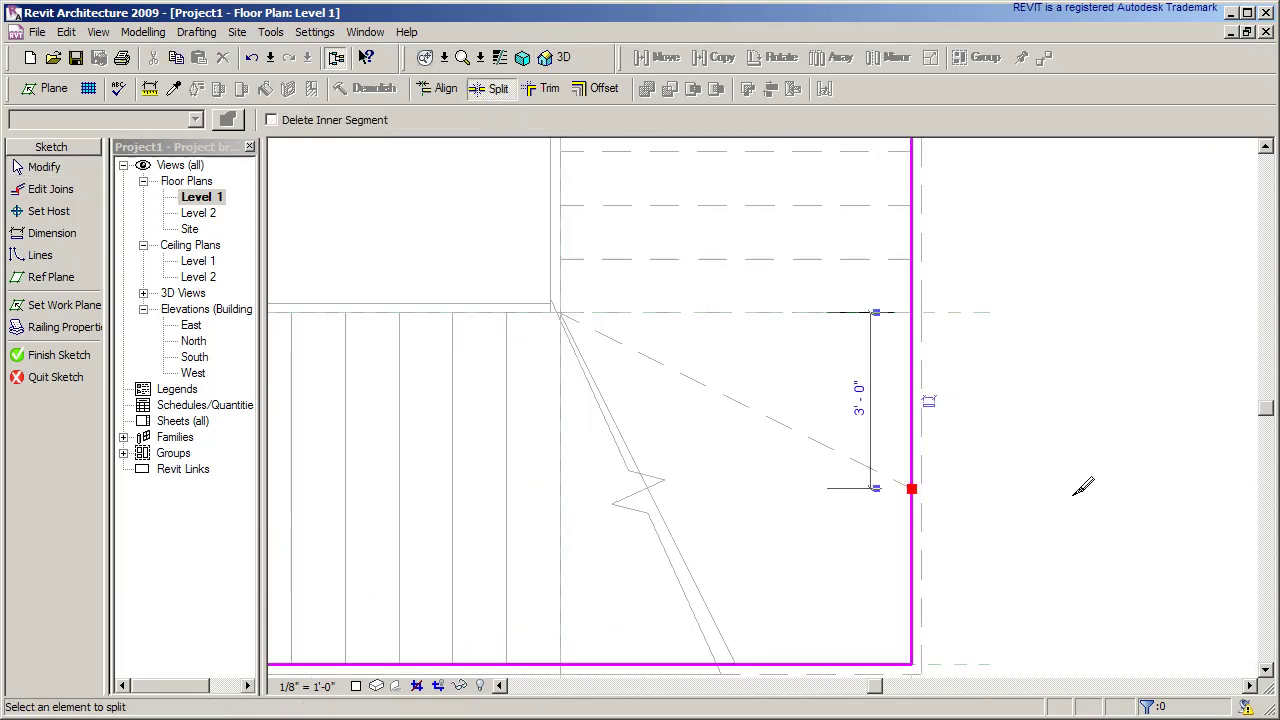
{"action": "left_click", "coordinate": [60, 354]}
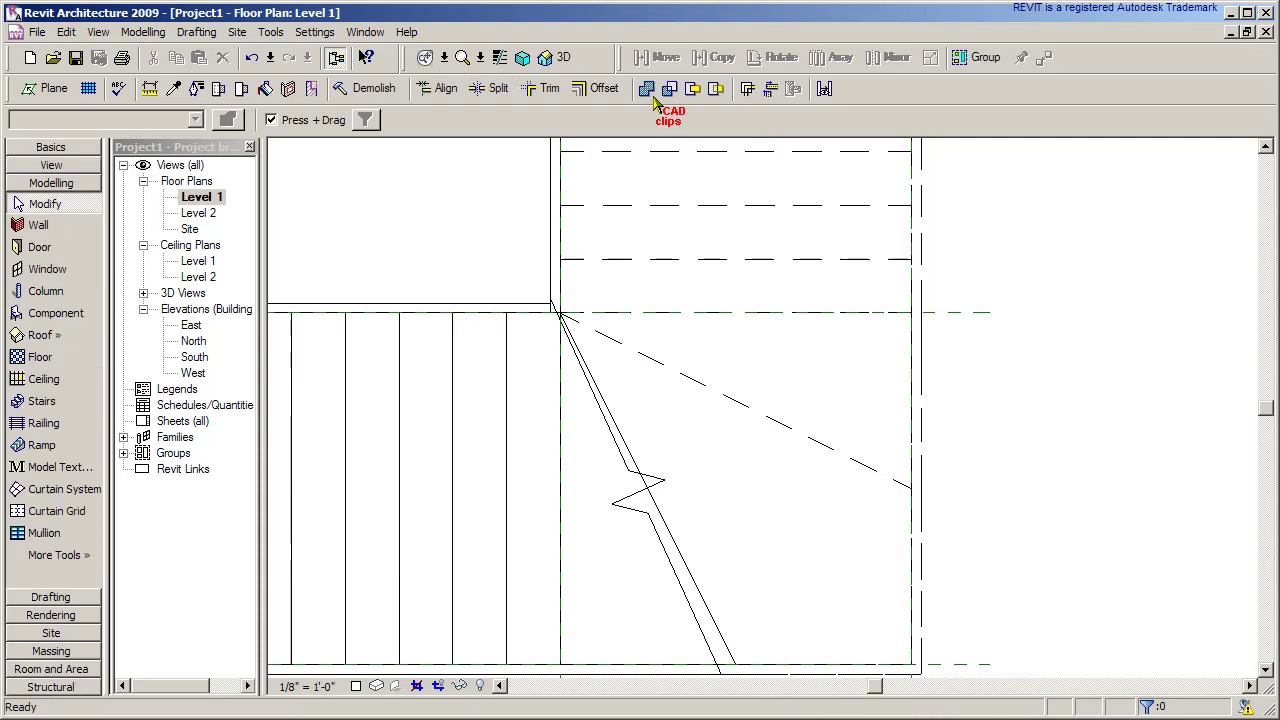
{"action": "left_click", "coordinate": [545, 57]}
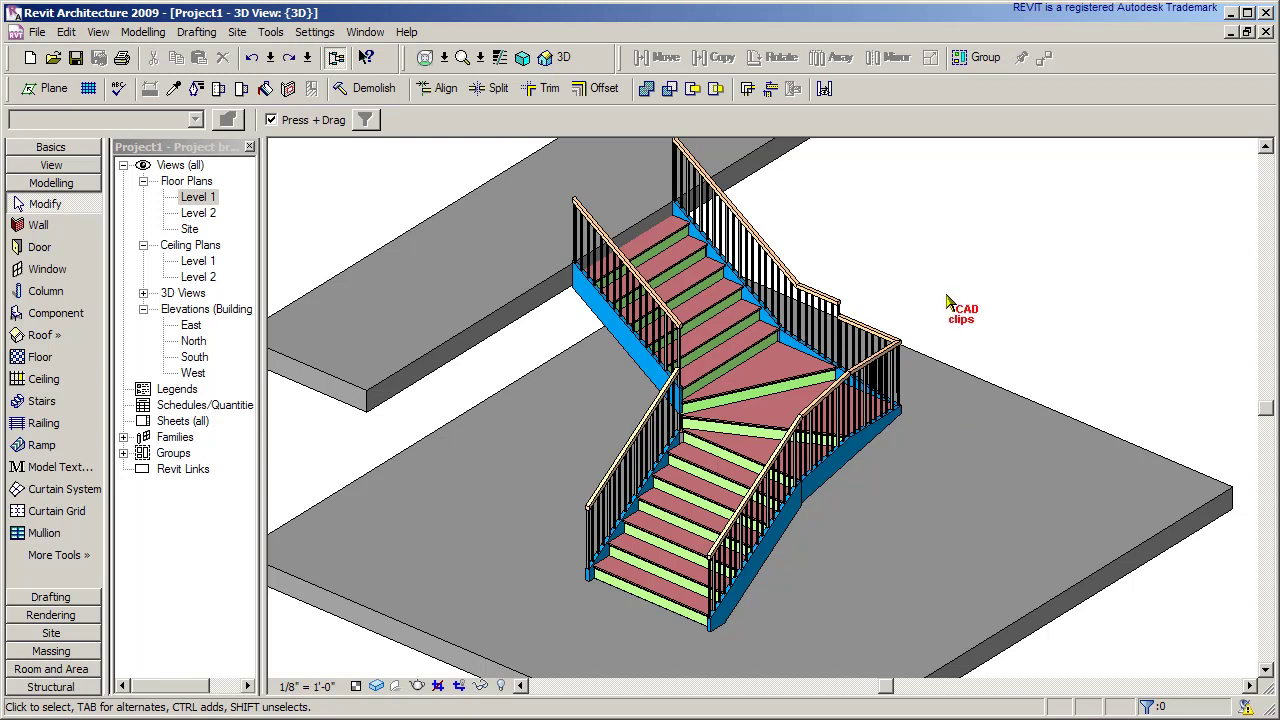
- Edit the outer railing's path again in the Level 1 floor plan
{"action": "left_click", "coordinate": [868, 322]}
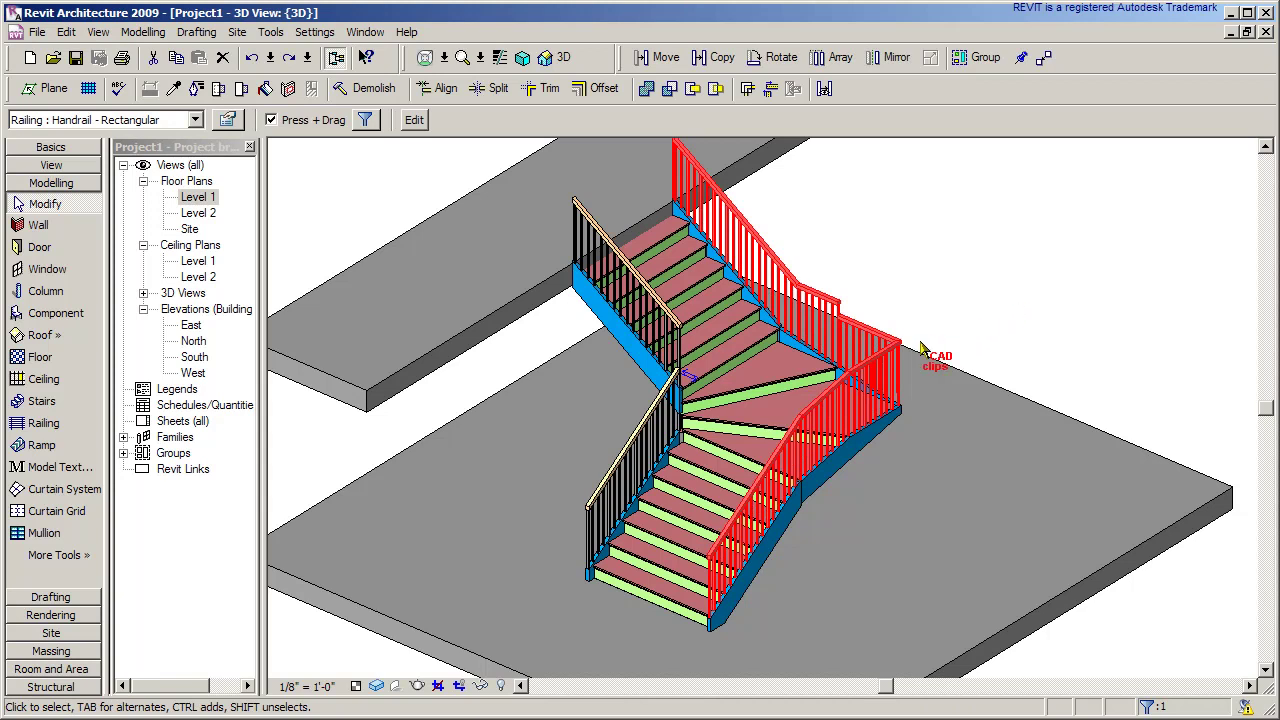
{"action": "left_click", "coordinate": [988, 330]}
{"action": "left_click", "coordinate": [895, 352]}
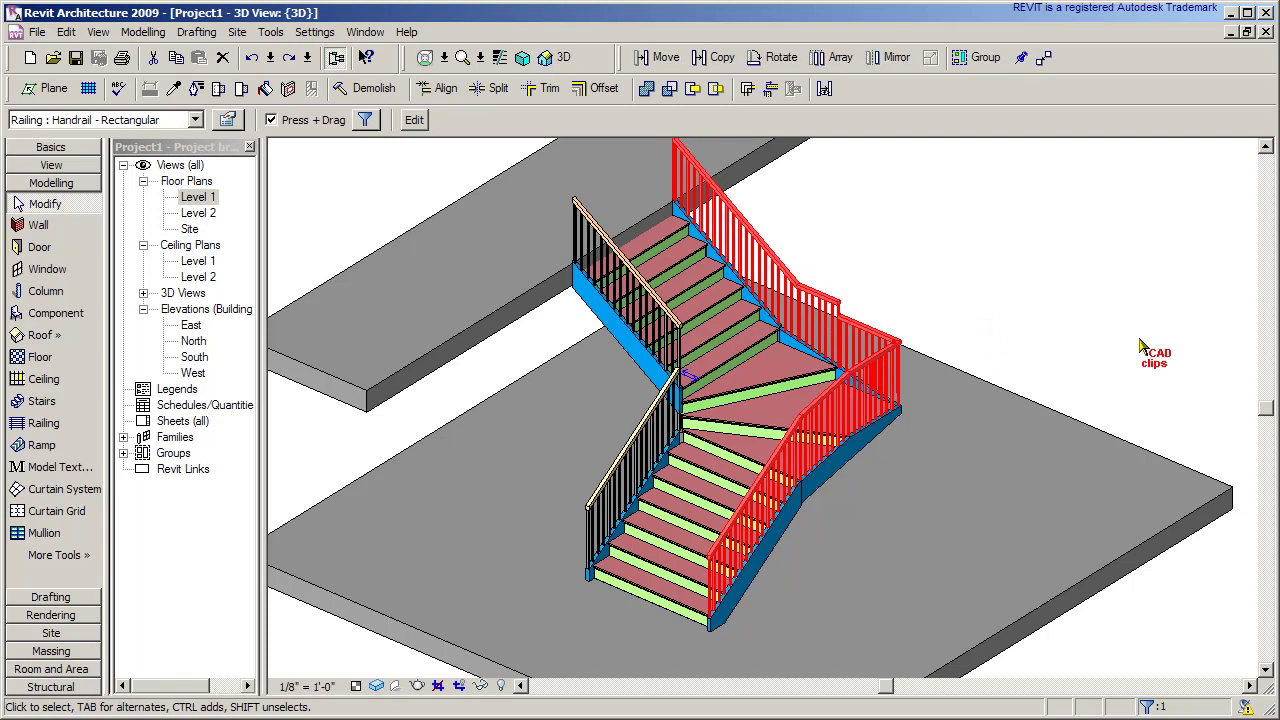
{"action": "left_click", "coordinate": [414, 120]}
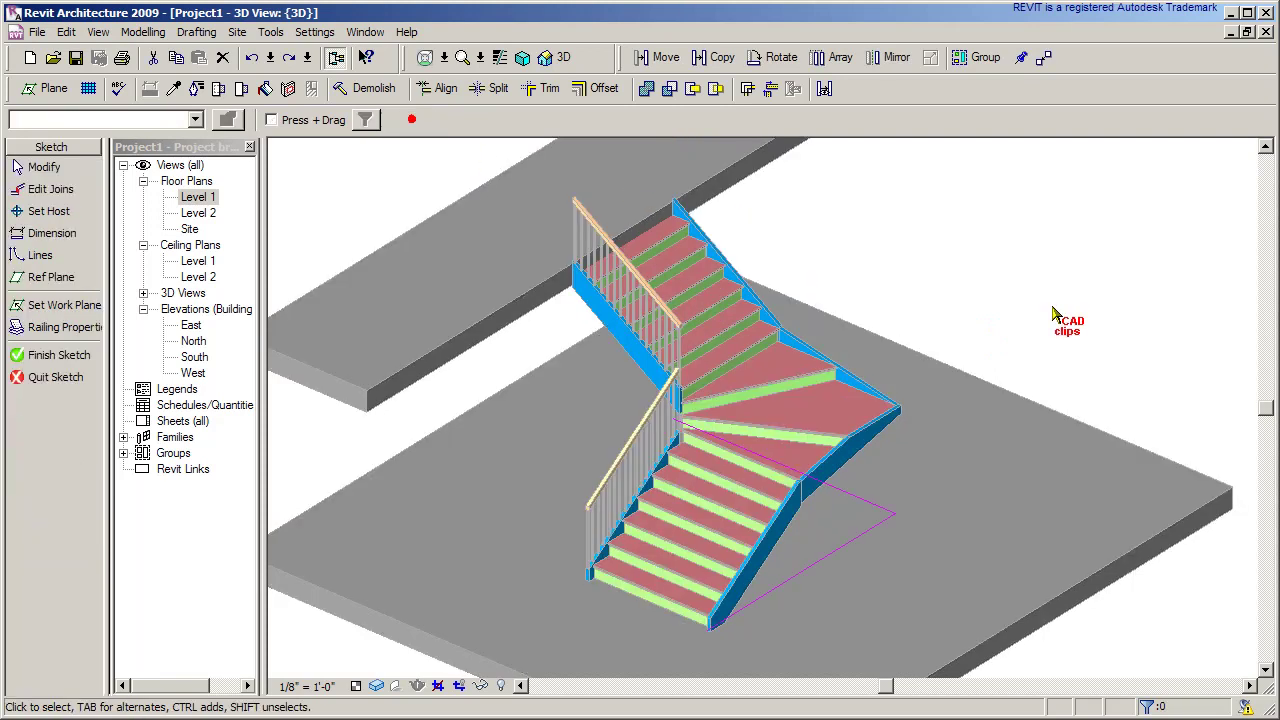
{"action": "double_click", "coordinate": [200, 197]}
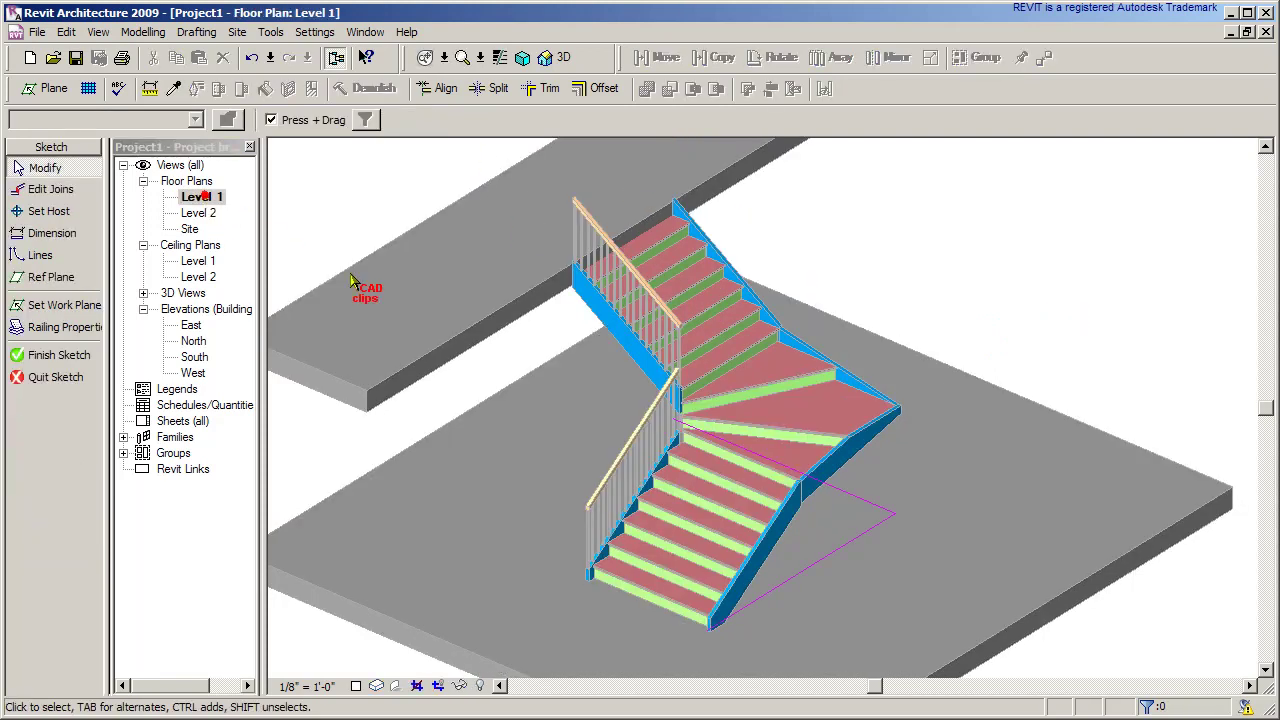
{"action": "scroll", "coordinate": [890, 480], "scroll_direction": "down", "scroll_amount": 4}
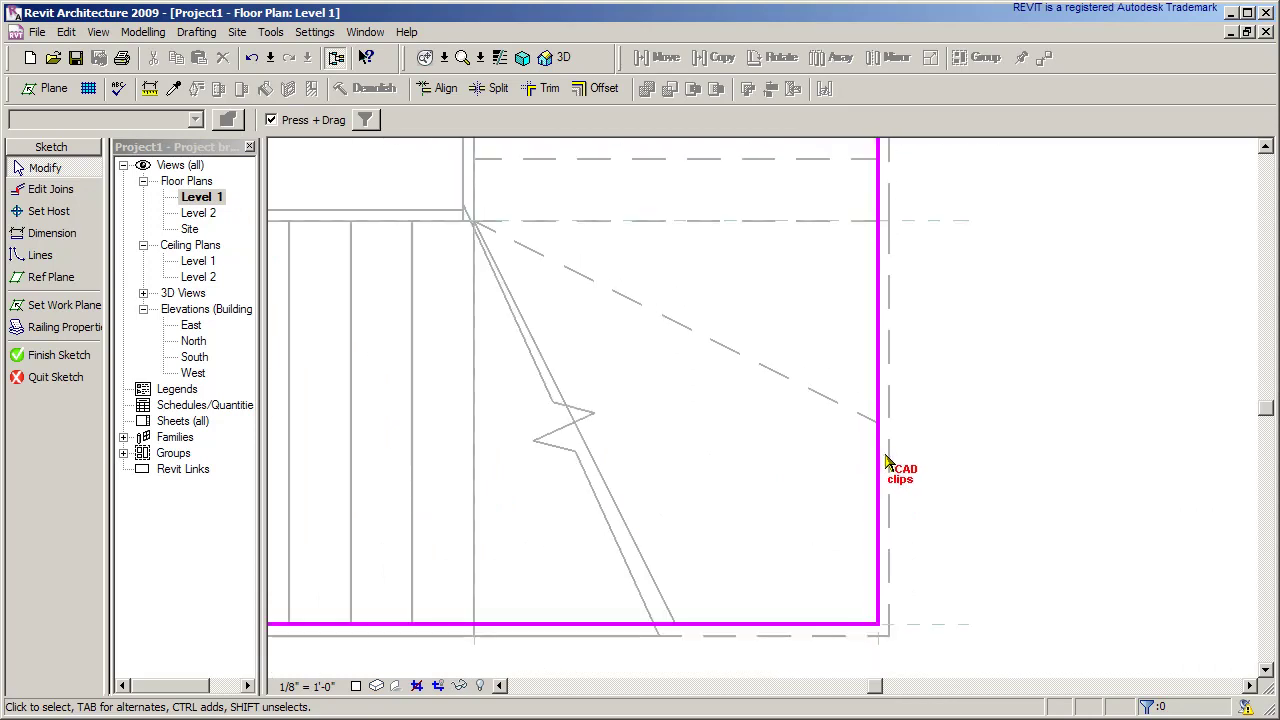
- Snap the end of the path segment near the split onto the winder line
{"action": "left_click", "coordinate": [879, 463]}
{"action": "scroll", "coordinate": [900, 440], "scroll_direction": "up", "scroll_amount": 3}
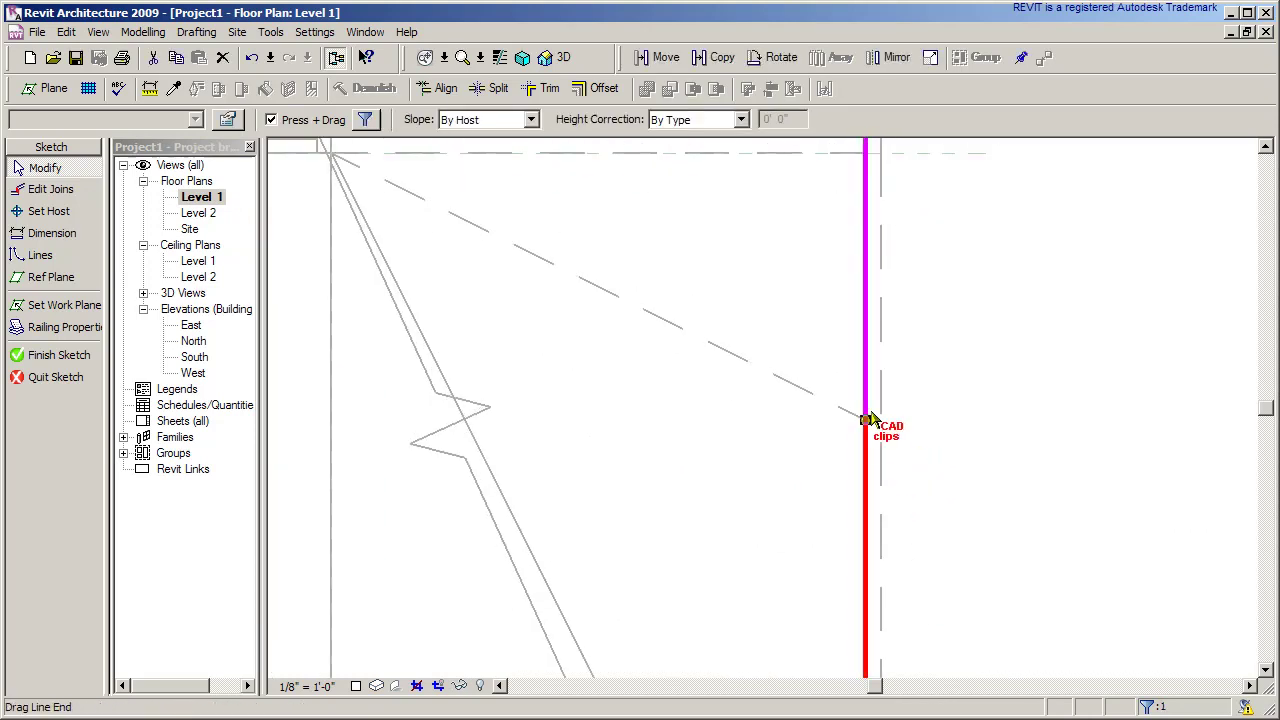
{"action": "scroll", "coordinate": [903, 440], "scroll_direction": "up", "scroll_amount": 3}
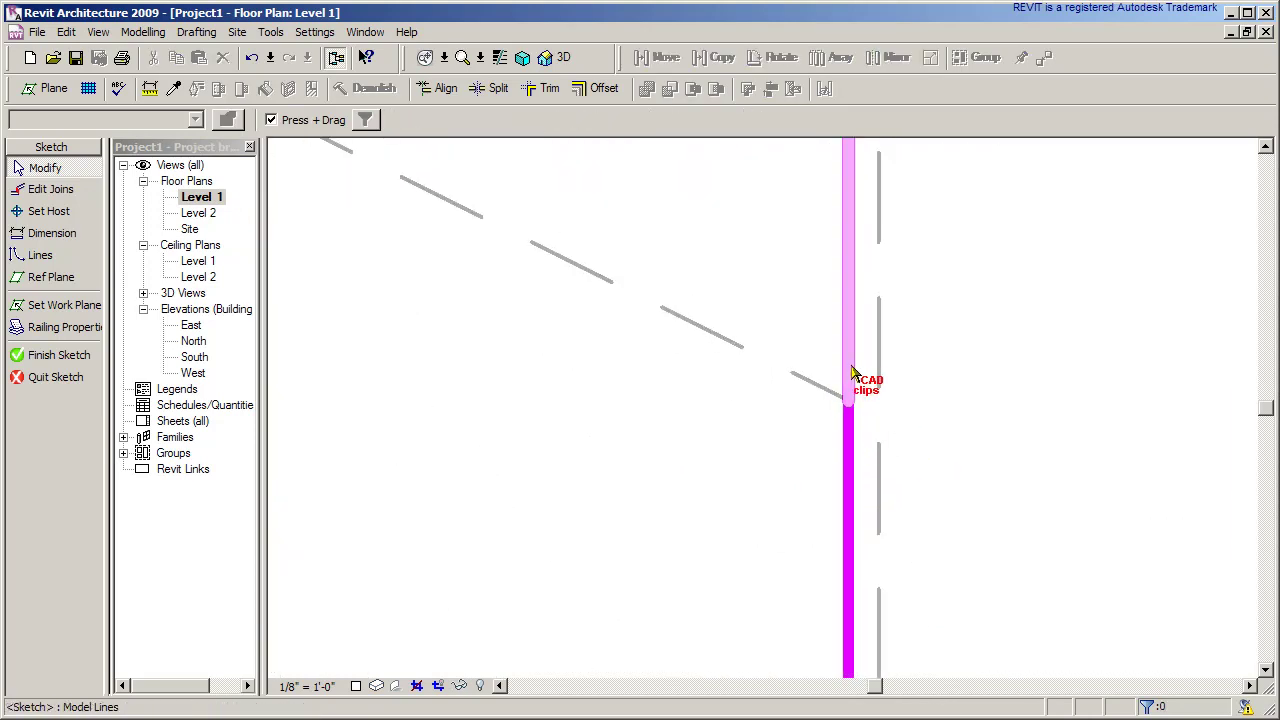
{"action": "mouse_move", "coordinate": [850, 405]}
{"action": "left_mouse_down"}
{"action": "mouse_move", "coordinate": [846, 394]}
{"action": "mouse_move", "coordinate": [979, 421]}
{"action": "left_mouse_up"}
{"action": "key", "text": "Escape"}
- Pull the lower path segment's top end up to the split point
{"action": "left_click", "coordinate": [866, 420]}
{"action": "left_click", "coordinate": [849, 415]}
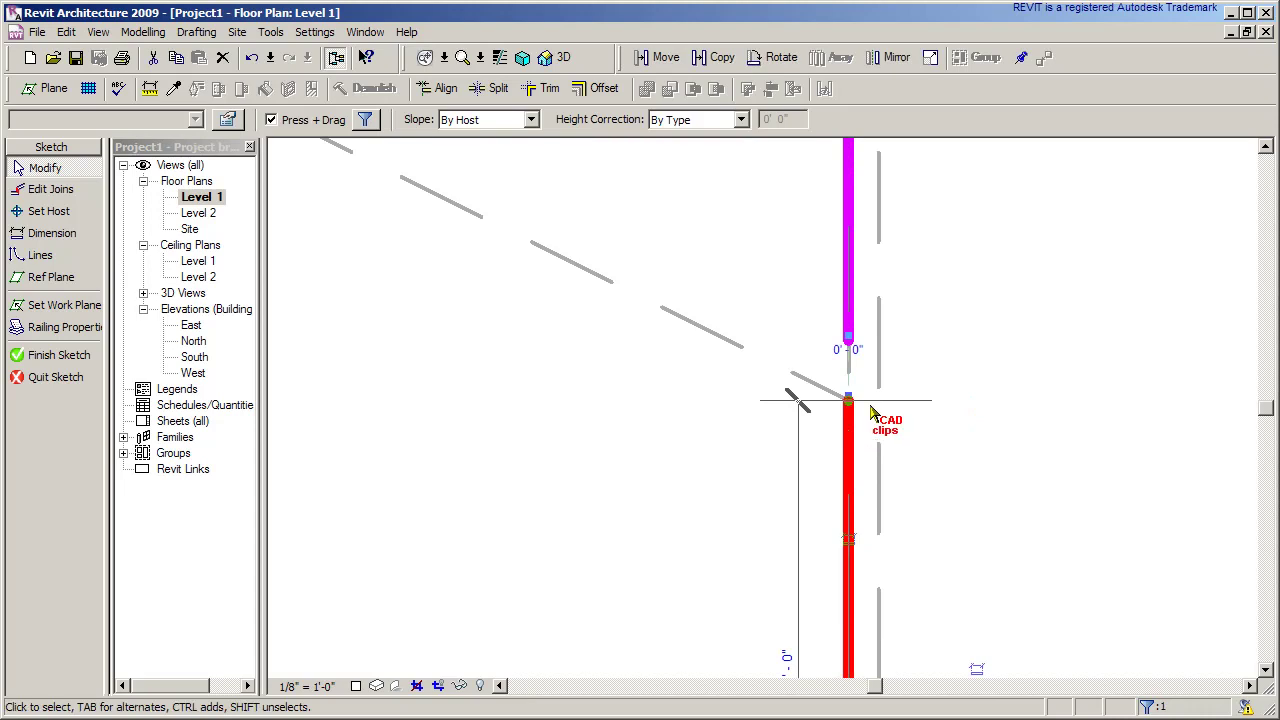
{"action": "scroll", "coordinate": [850, 408], "scroll_direction": "up", "scroll_amount": 2}
{"action": "left_click_drag", "start_coordinate": [828, 392], "coordinate": [829, 358]}
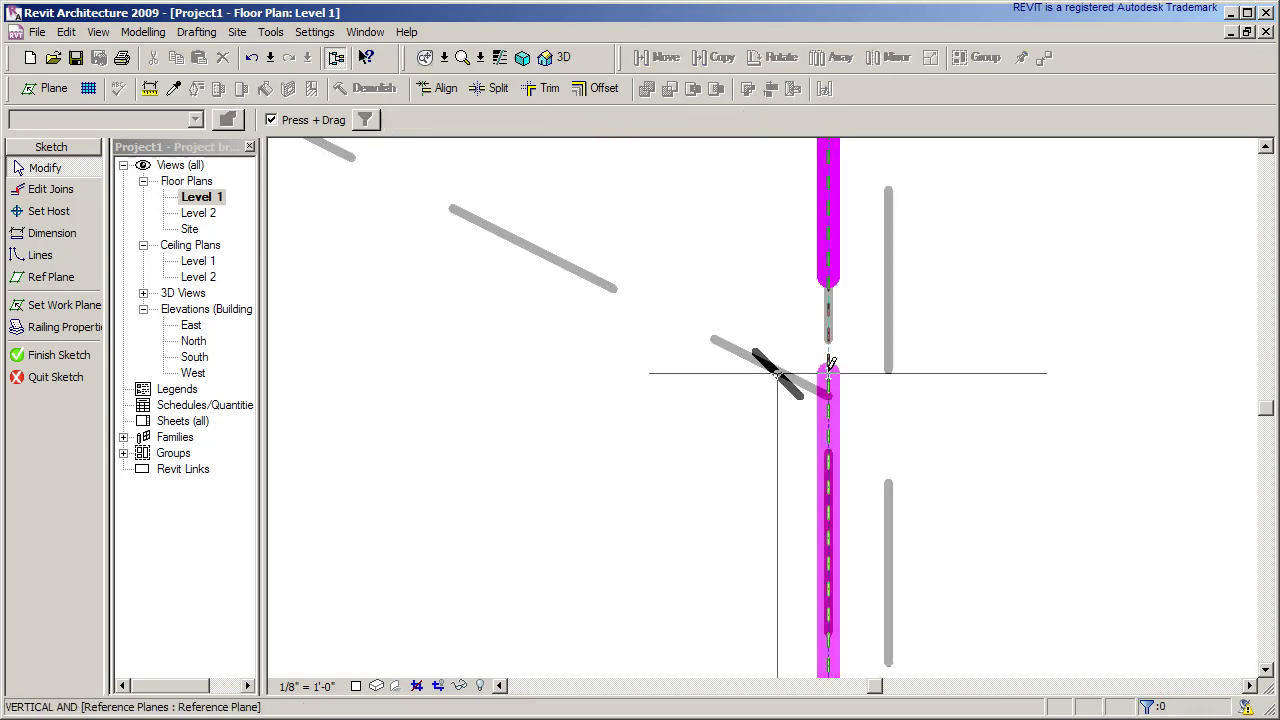
{"action": "key", "text": "Escape"}
- Extend the upper segment's end down to the split and finish the railing path sketch
{"action": "left_click", "coordinate": [834, 214]}
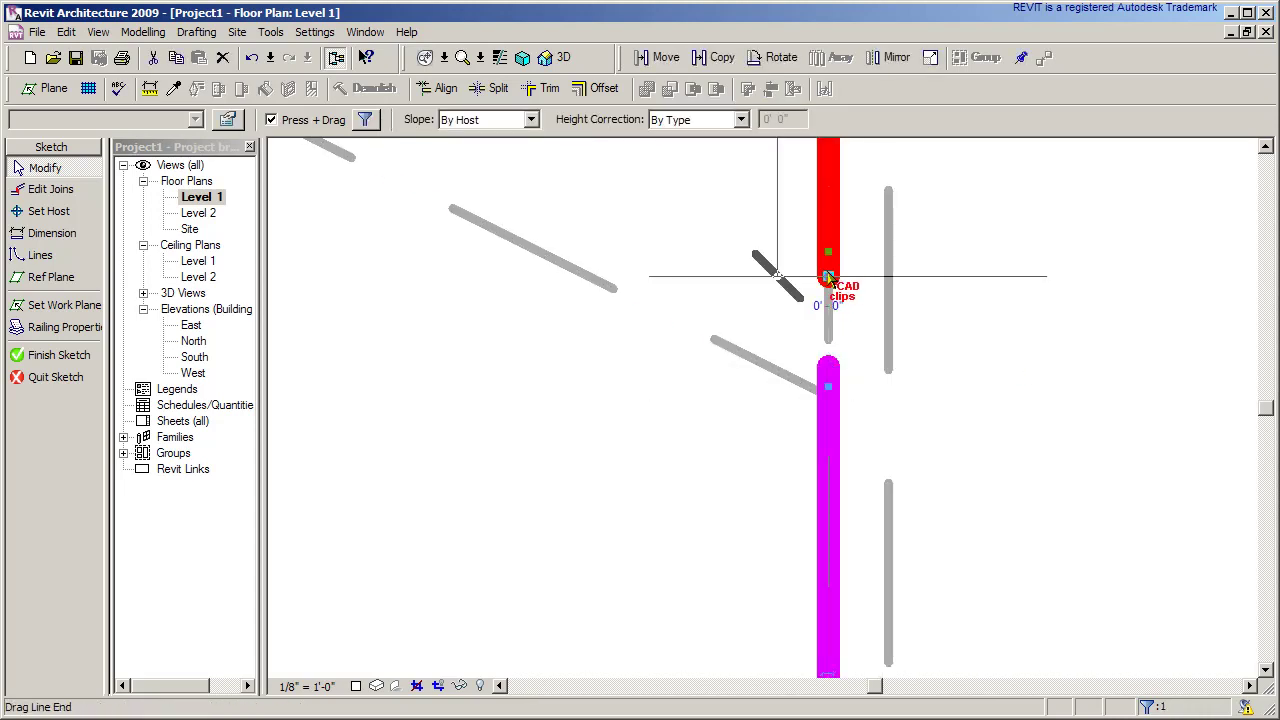
{"action": "left_click_drag", "start_coordinate": [829, 277], "coordinate": [827, 365]}
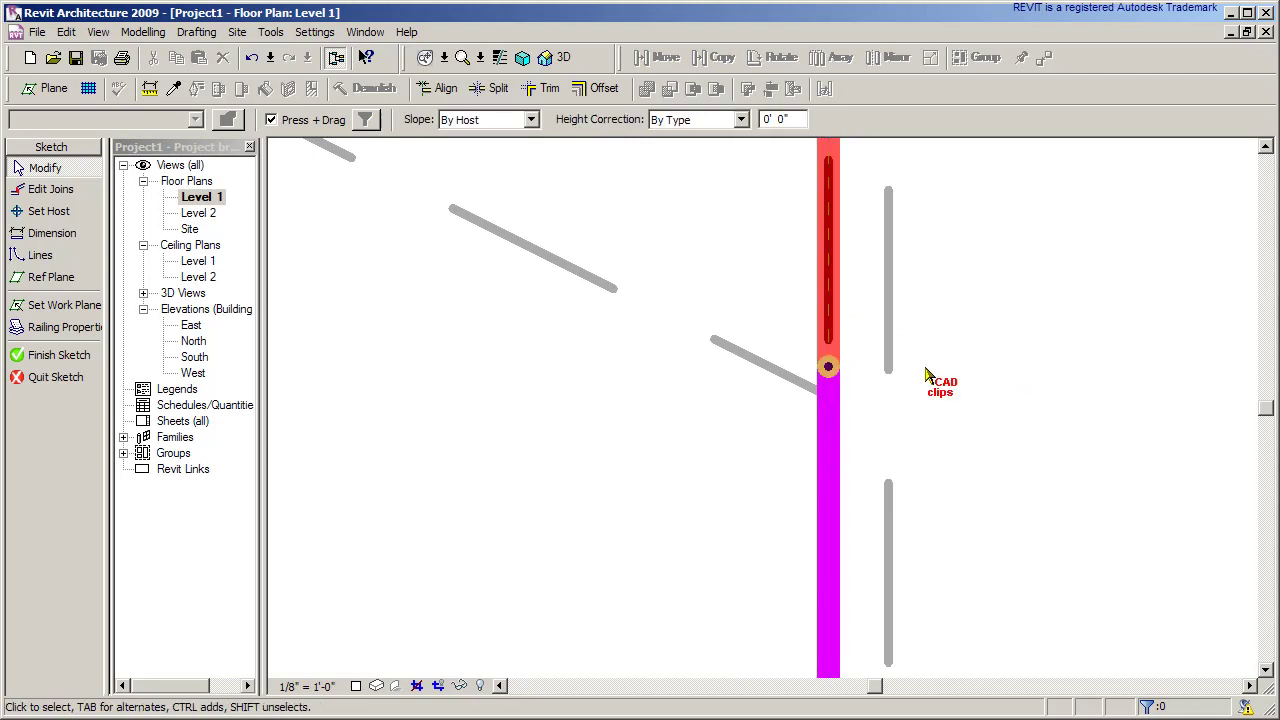
{"action": "key", "text": "Escape"}
{"action": "scroll", "coordinate": [1046, 412], "scroll_direction": "down", "scroll_amount": 2}
{"action": "scroll", "coordinate": [1046, 412], "scroll_direction": "down", "scroll_amount": 1}
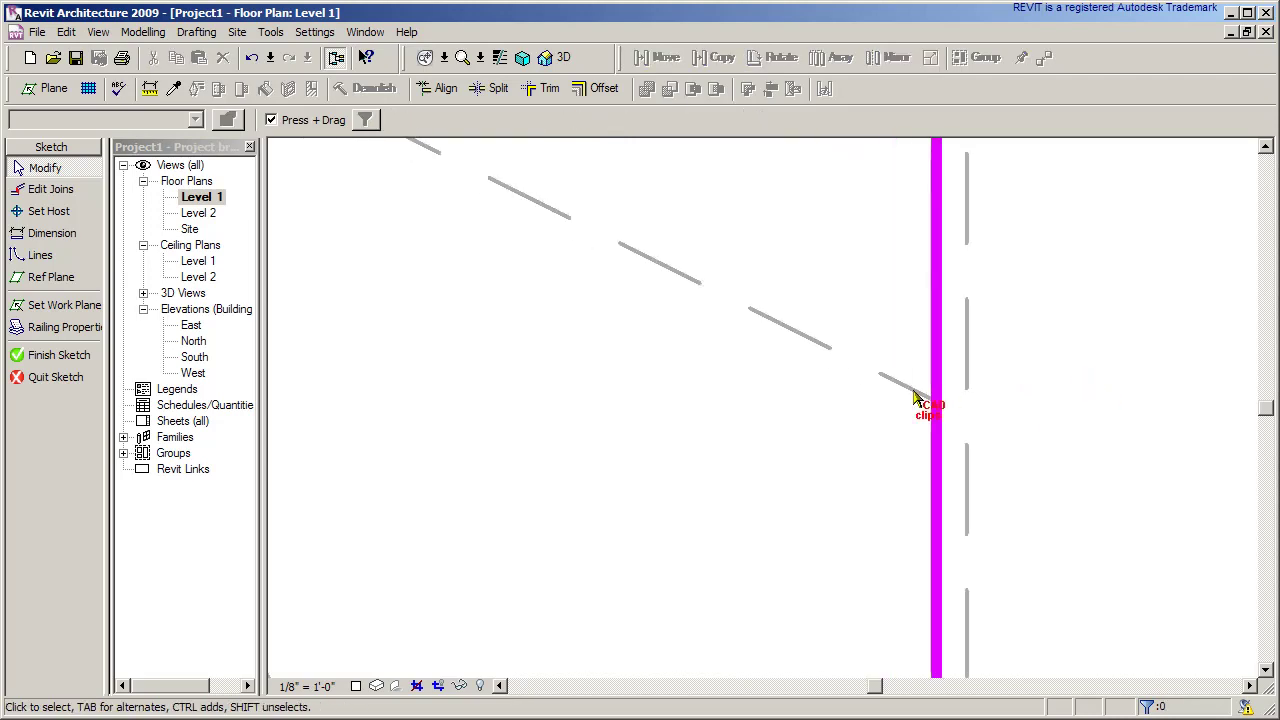
{"action": "scroll", "coordinate": [1037, 343], "scroll_direction": "down", "scroll_amount": 2}
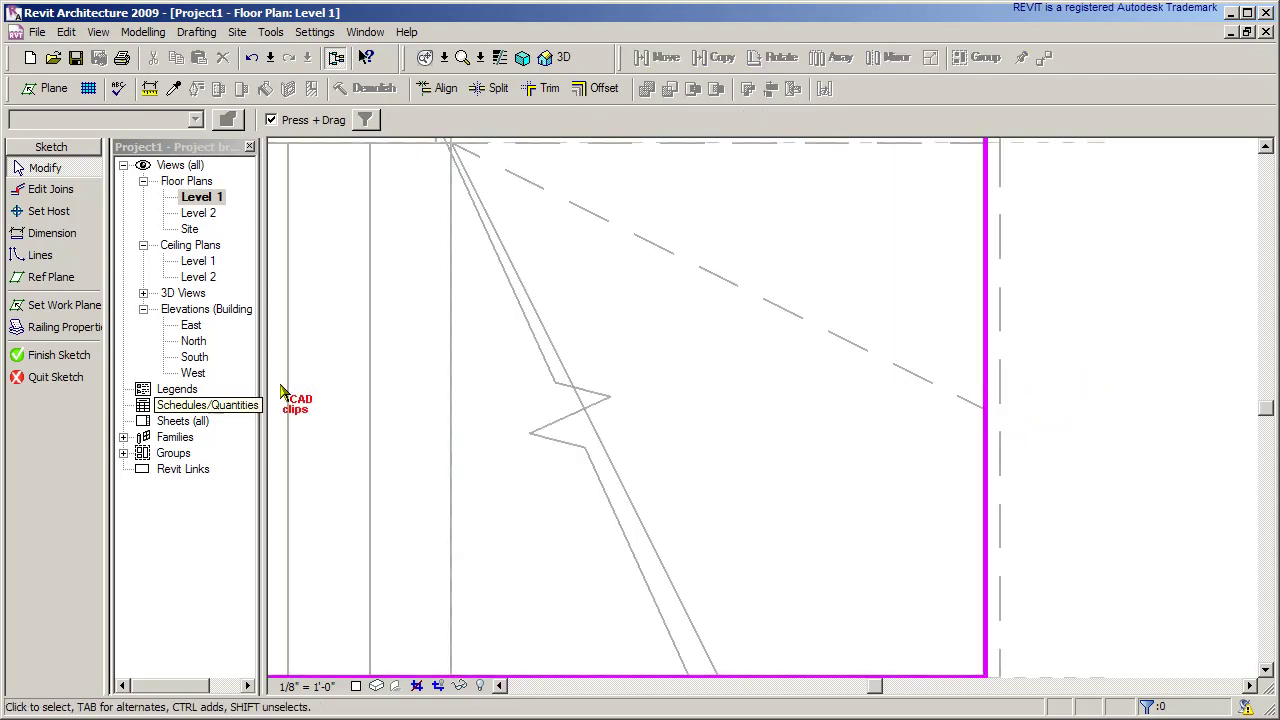
{"action": "scroll", "coordinate": [423, 414], "scroll_direction": "down", "scroll_amount": 2}
{"action": "middle_click_drag", "start_coordinate": [423, 414], "coordinate": [540, 437]}
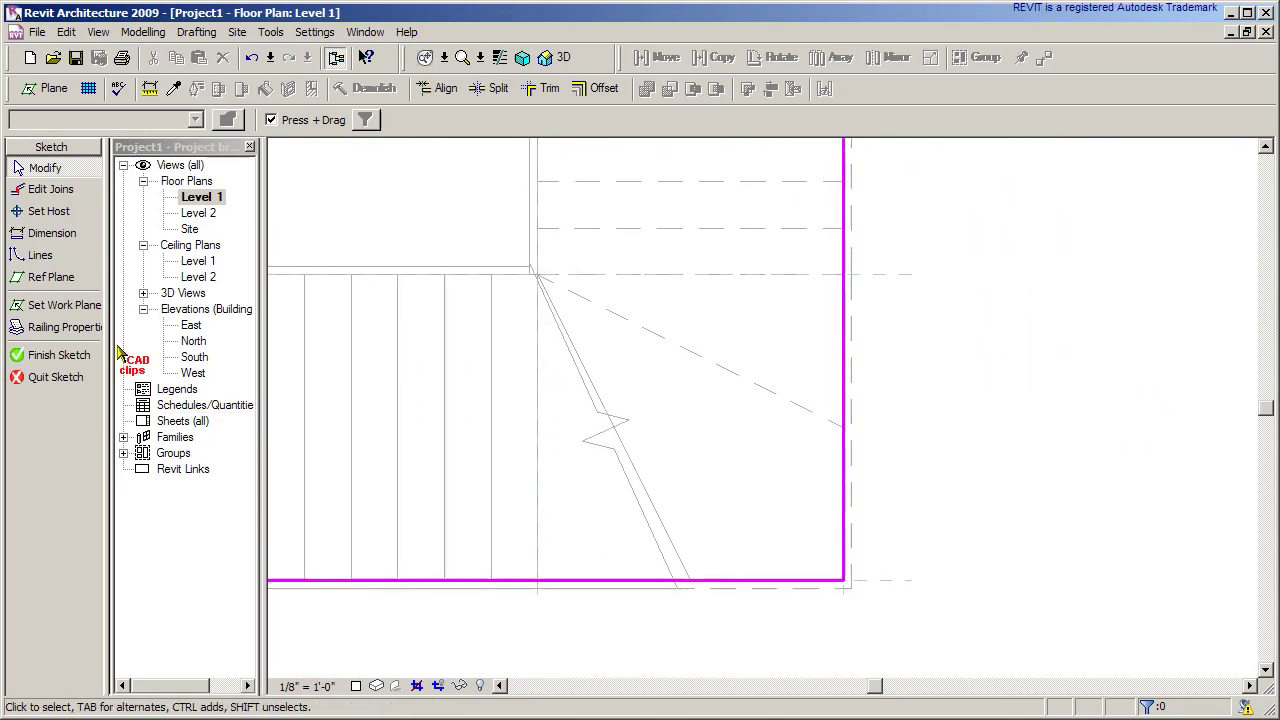
{"action": "left_click", "coordinate": [60, 355]}
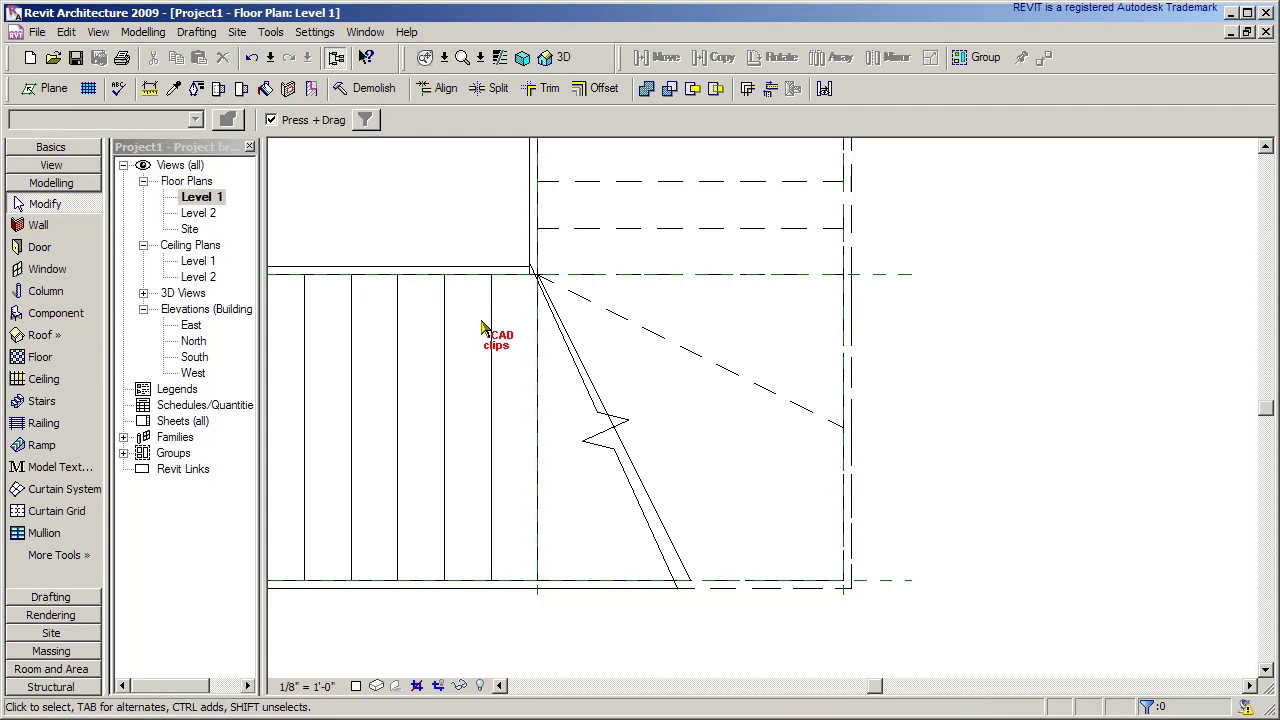
- Show the 3D view to check the outer railing stepping at the winder
{"action": "left_click", "coordinate": [550, 57]}
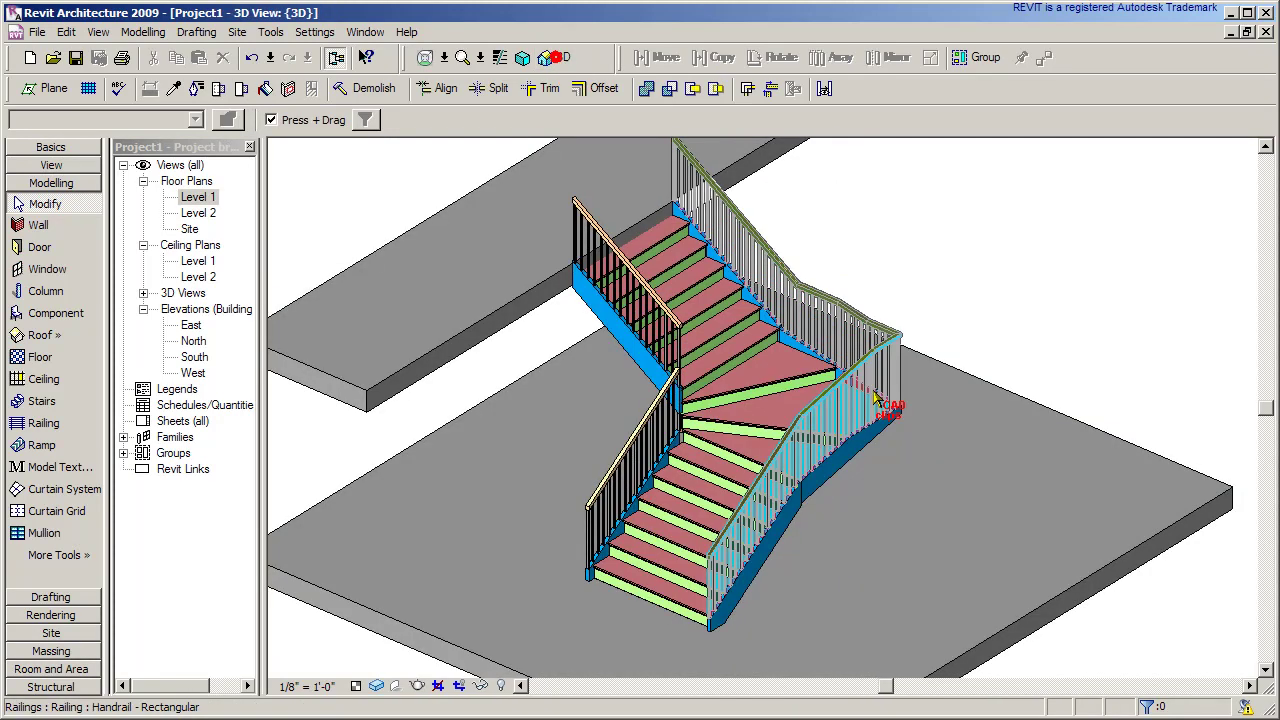